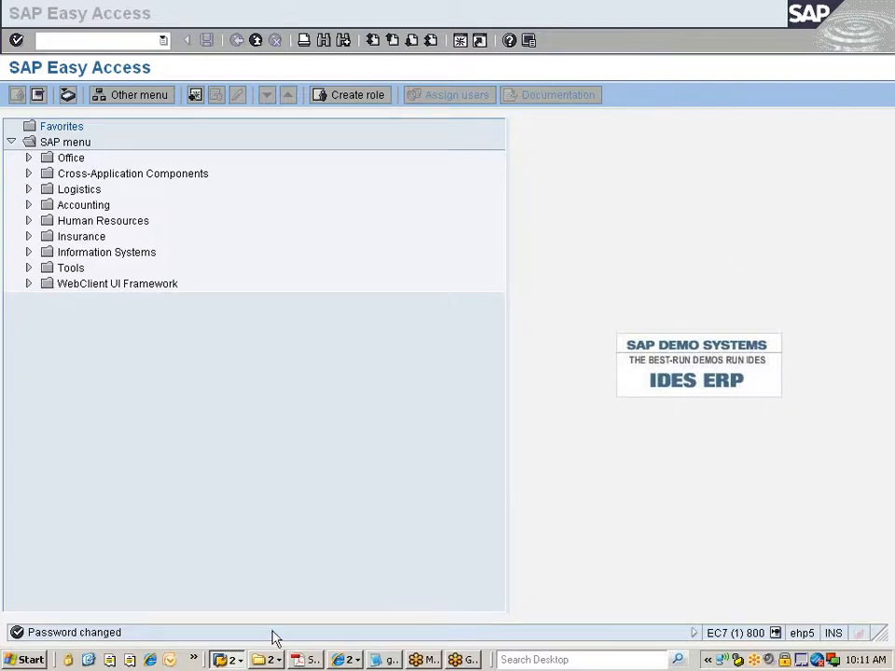
# Step: Open the SAP MM 10AM Class.xlsx workbook from the desktop and maximize its window
pyautogui.click(88, 659)
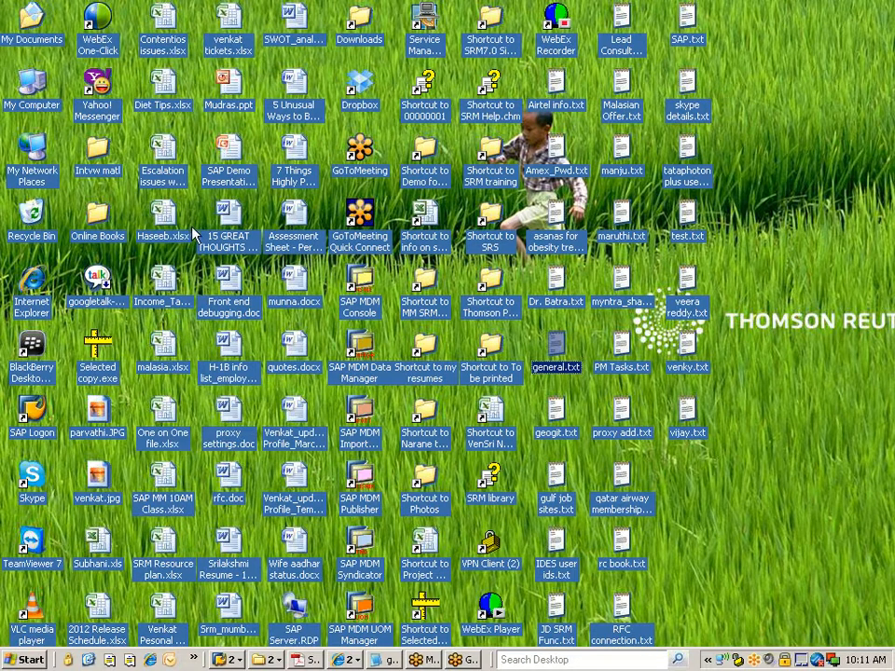
pyautogui.click(156, 288)
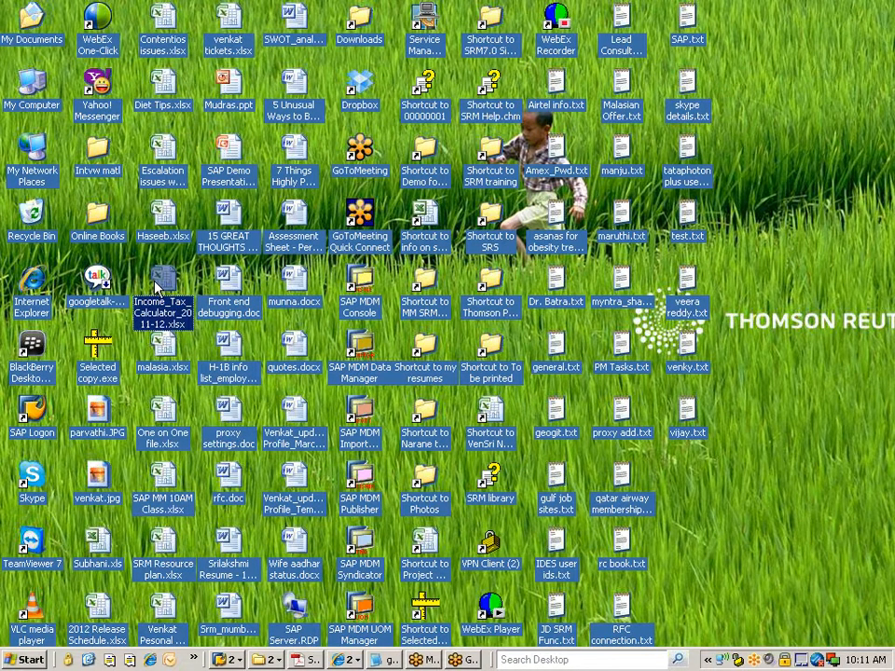
pyautogui.doubleClick(165, 481)
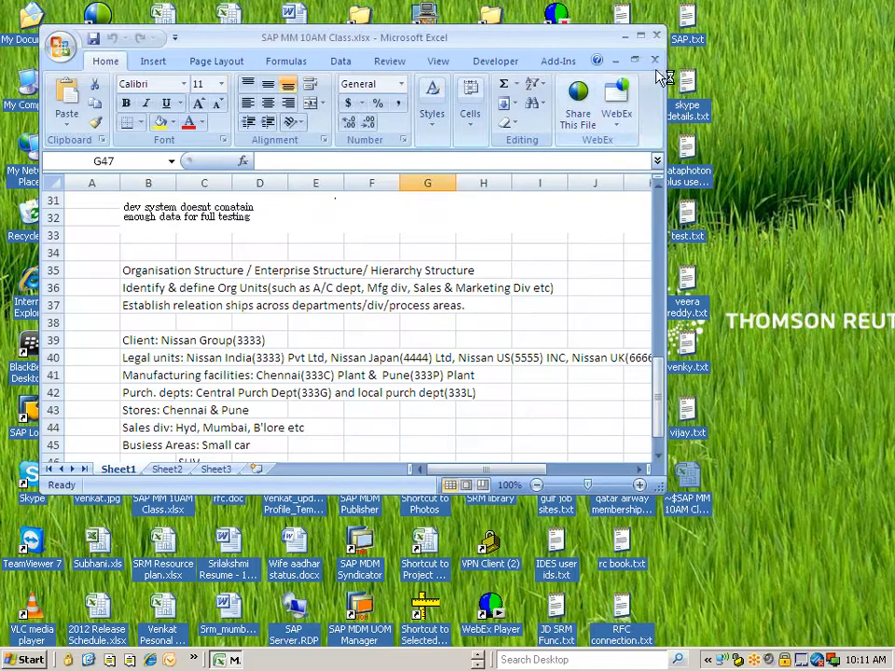
pyautogui.click(640, 37)
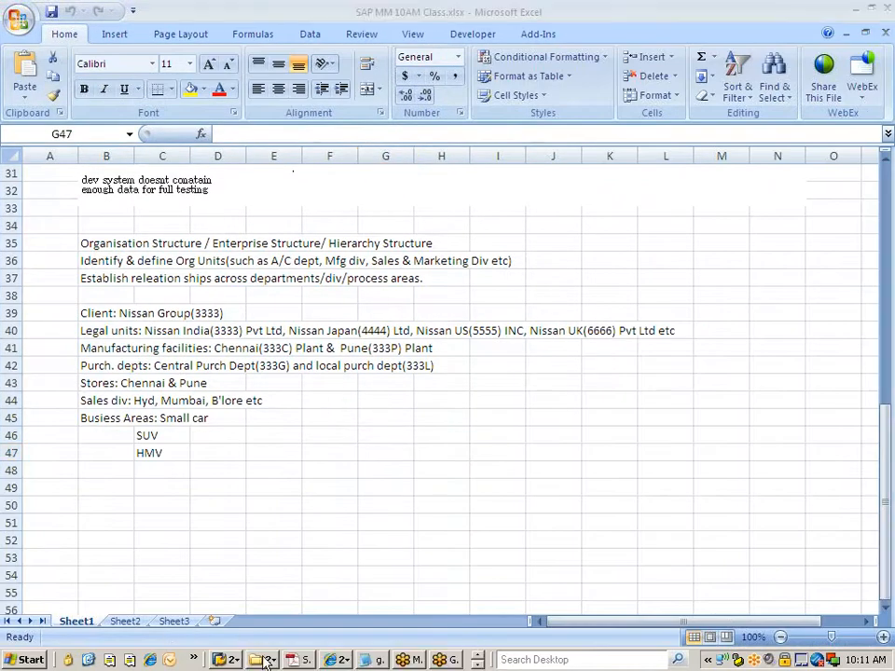
# Step: Check the SAP Easy Access screen, then review the Nissan Group organisation structure notes in the Excel workbook
pyautogui.click(228, 660)
pyautogui.click(259, 622)
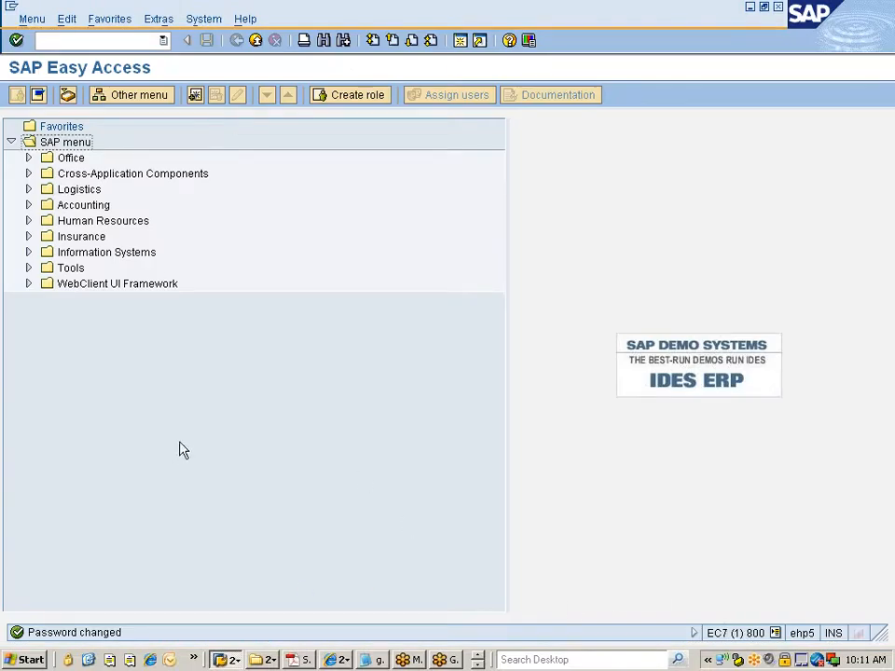
pyautogui.click(477, 664)
pyautogui.click(227, 659)
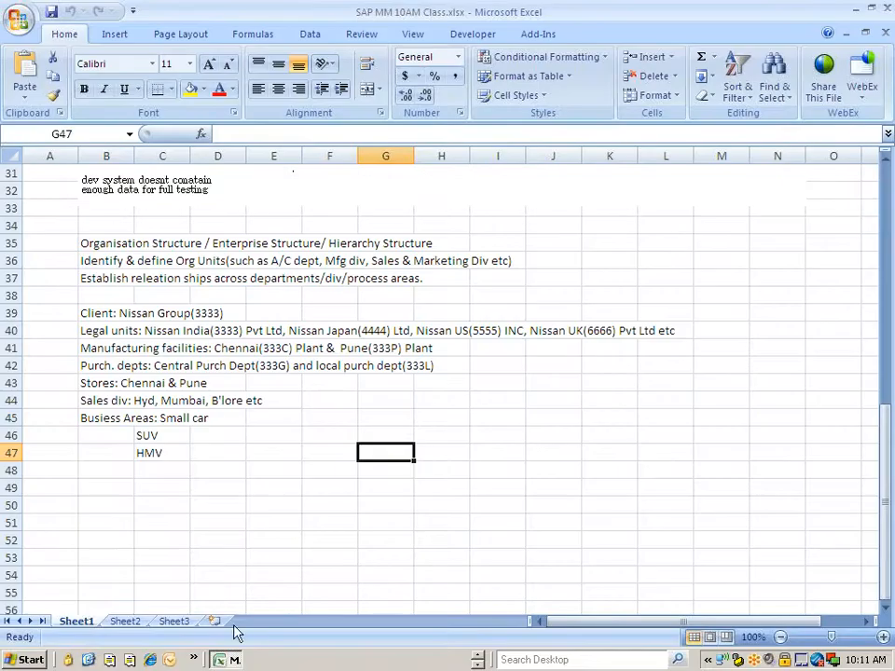
pyautogui.scroll(3, 287, 554)
pyautogui.scroll(-3, 287, 554)
# Step: Switch to SAP Easy Access and run the transaction spro
pyautogui.click(477, 655)
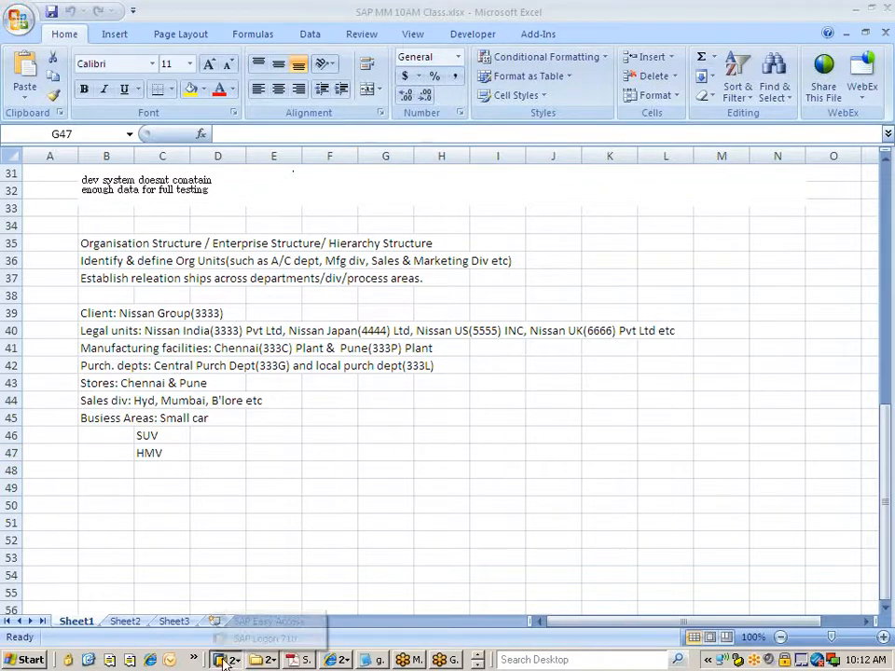
pyautogui.click(263, 660)
pyautogui.click(244, 622)
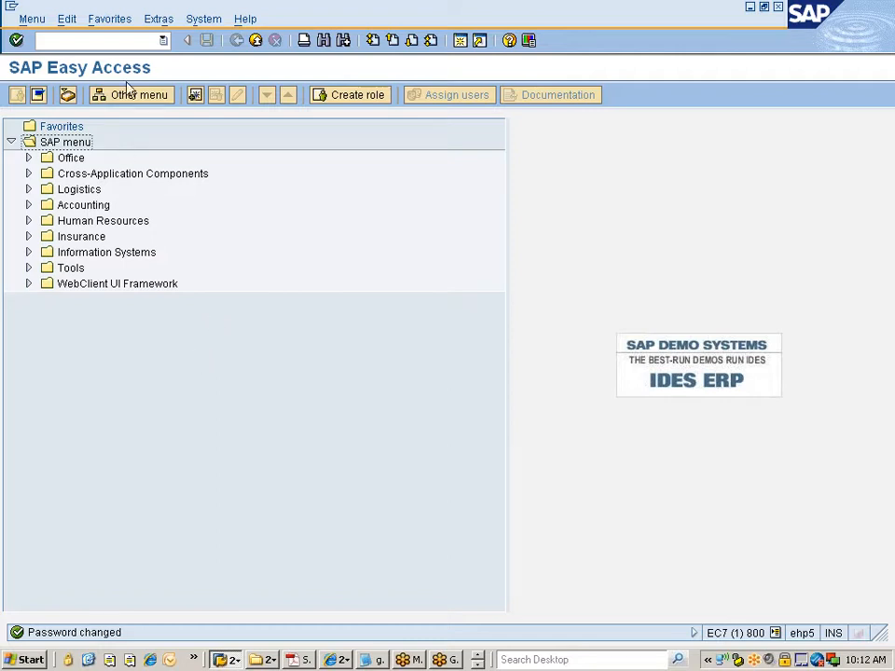
pyautogui.click(103, 40)
pyautogui.write('spro')
pyautogui.press('Return')
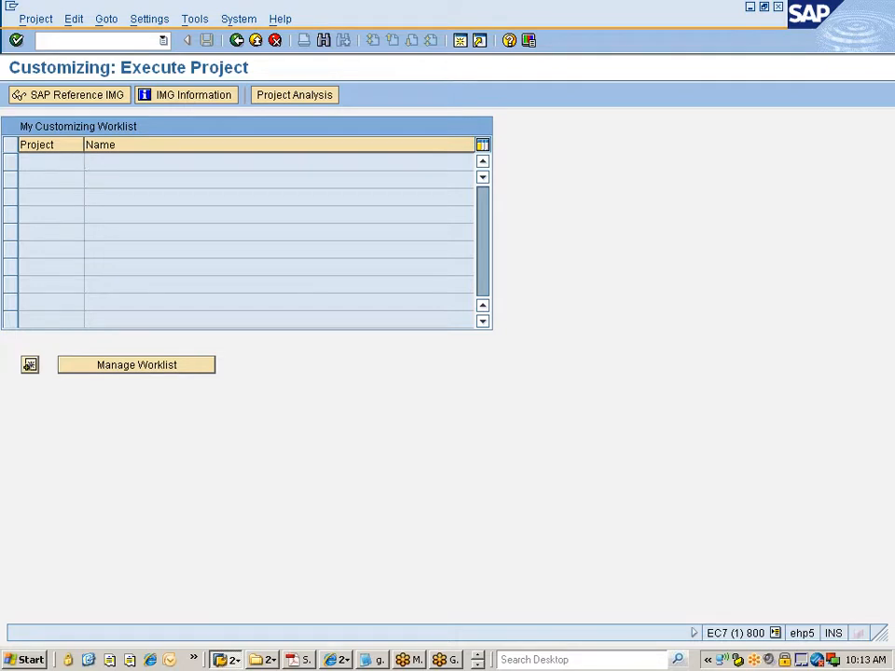
# Step: Display the SAP Reference IMG, then go back to the SAP Easy Access screen
pyautogui.click(9, 165)
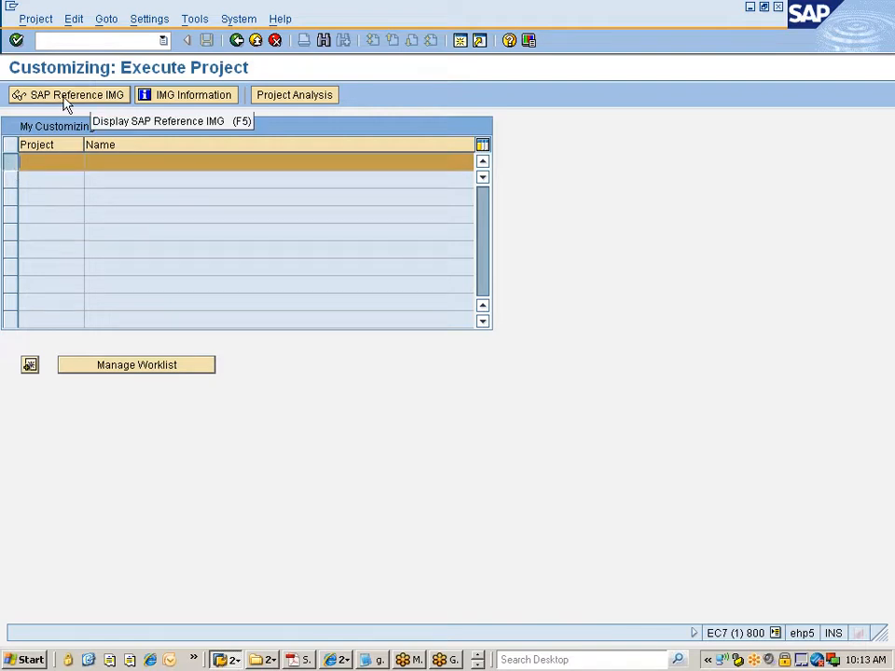
pyautogui.click(10, 162)
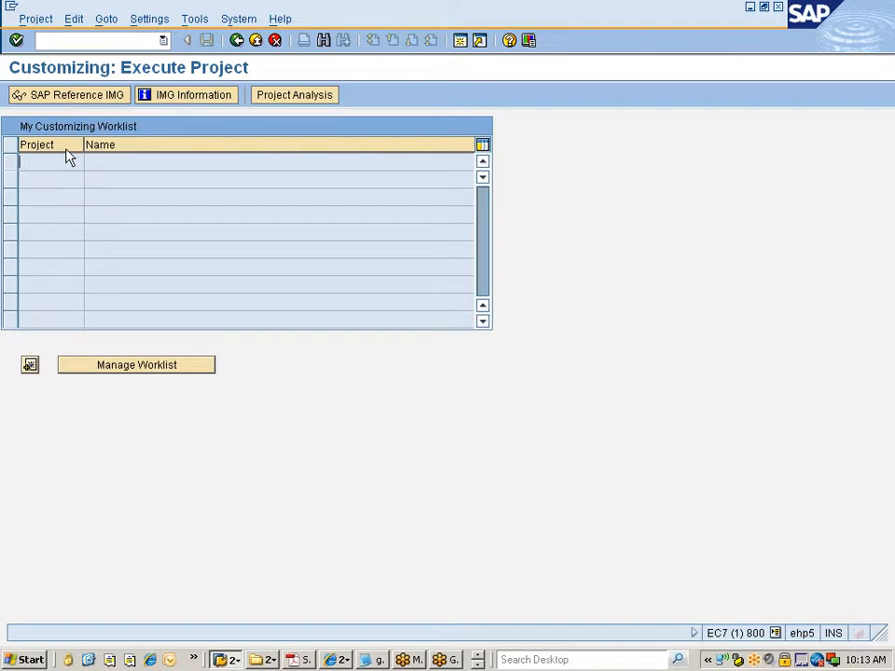
pyautogui.click(72, 101)
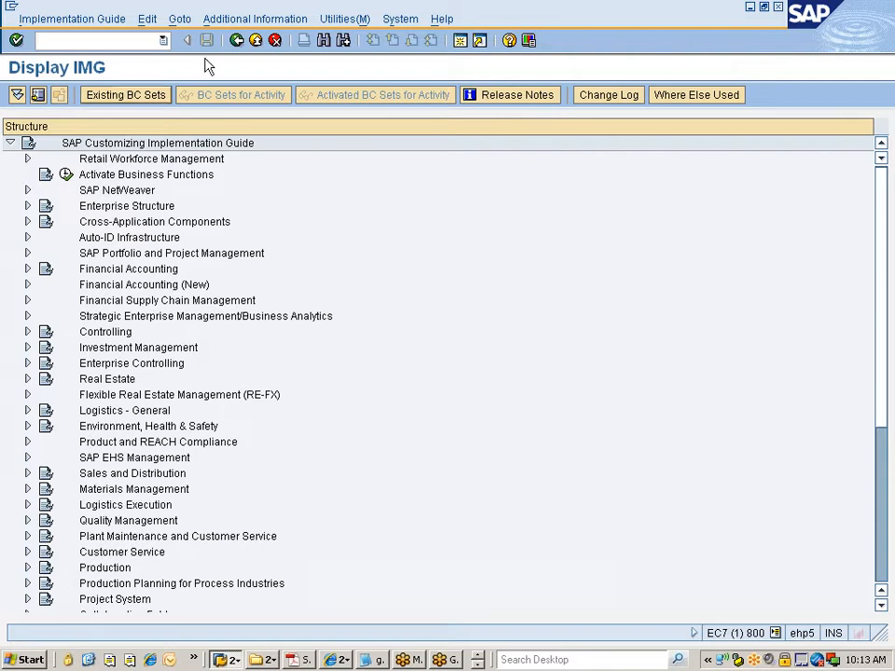
pyautogui.click(236, 40)
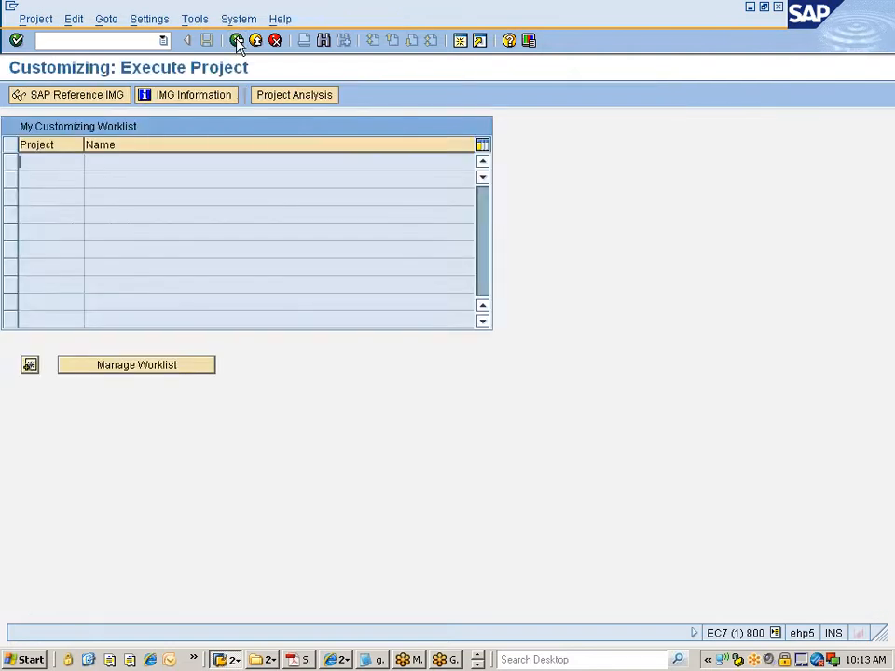
pyautogui.click(238, 41)
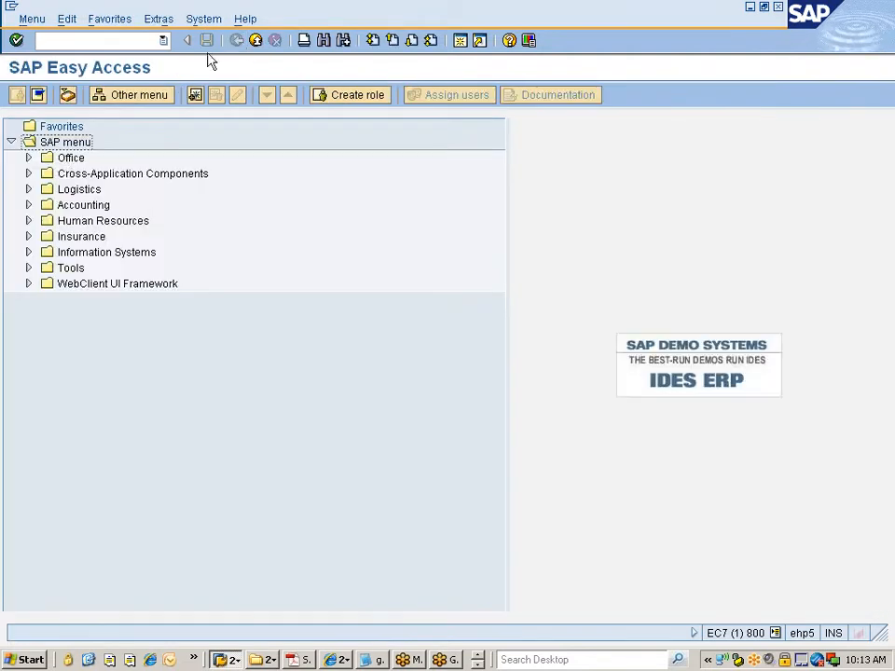
# Step: Expand the Tools folder in the SAP menu and look inside its ABAP Workbench folder
pyautogui.doubleClick(72, 268)
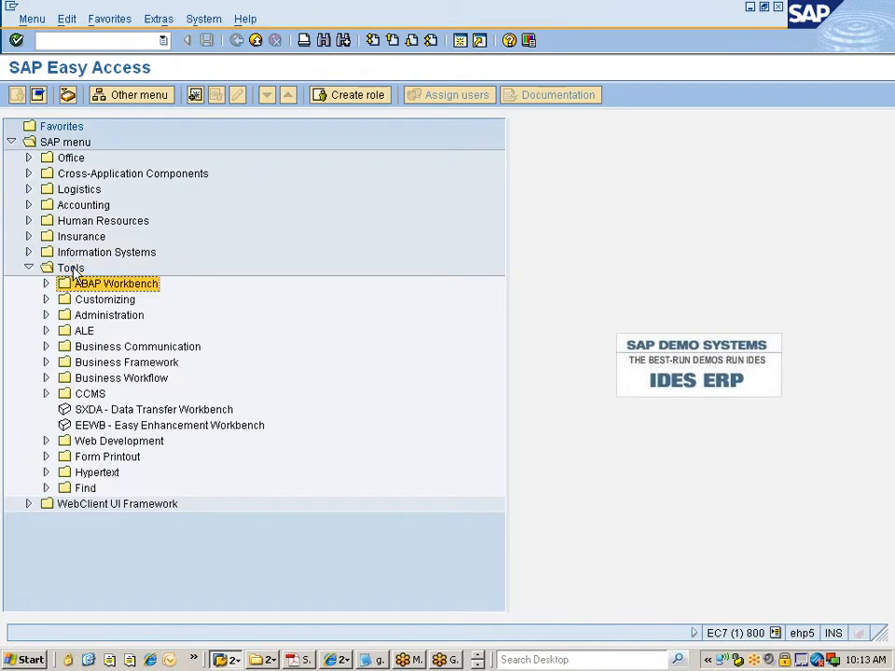
pyautogui.click(73, 269)
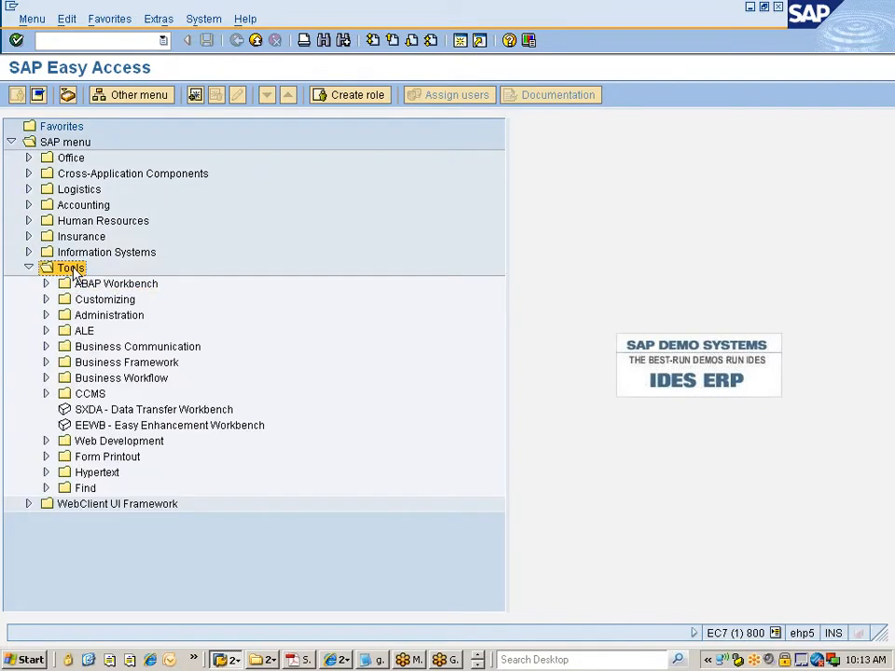
pyautogui.press('Down')
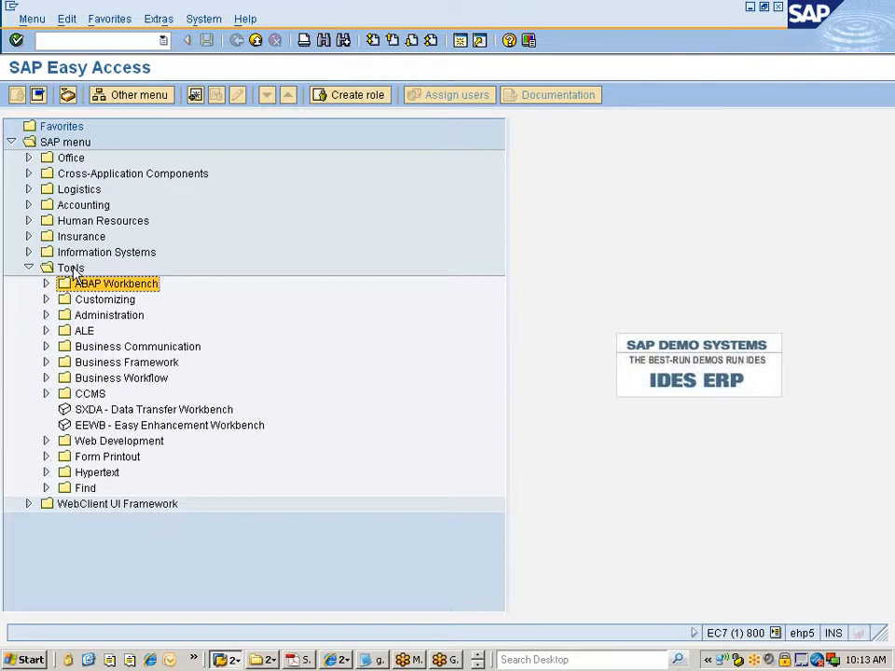
pyautogui.press('Right')
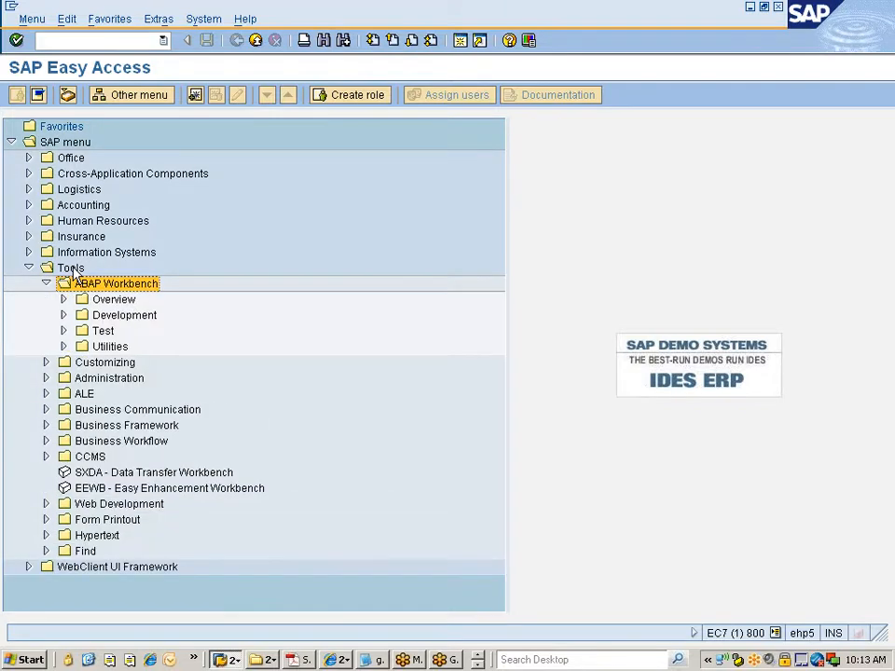
pyautogui.press('Left')
pyautogui.press('Down')
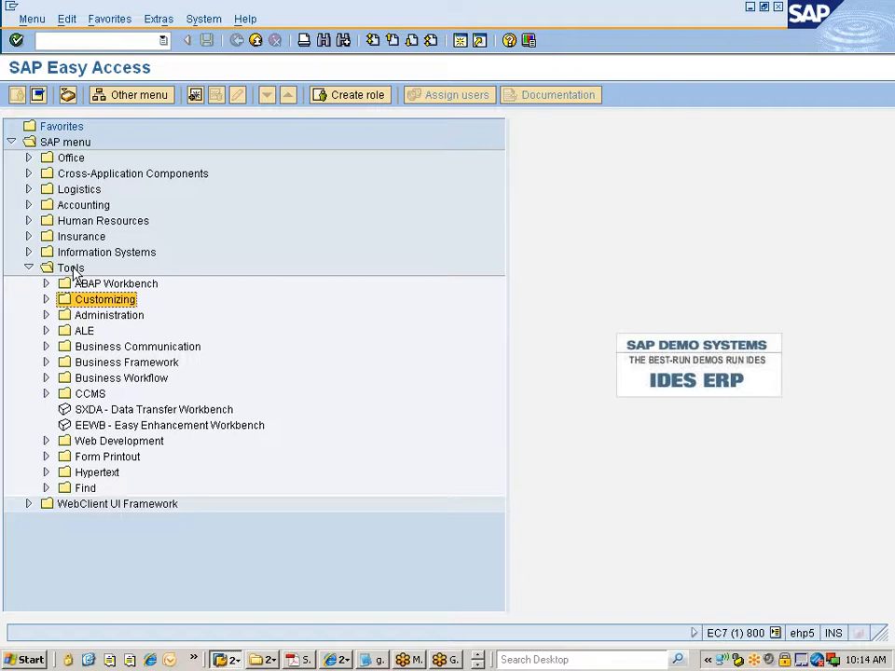
# Step: Start SPRO - Execute Project from the IMG folder under Customizing and open the SAP Reference IMG
pyautogui.press('Right')
pyautogui.press('Down')
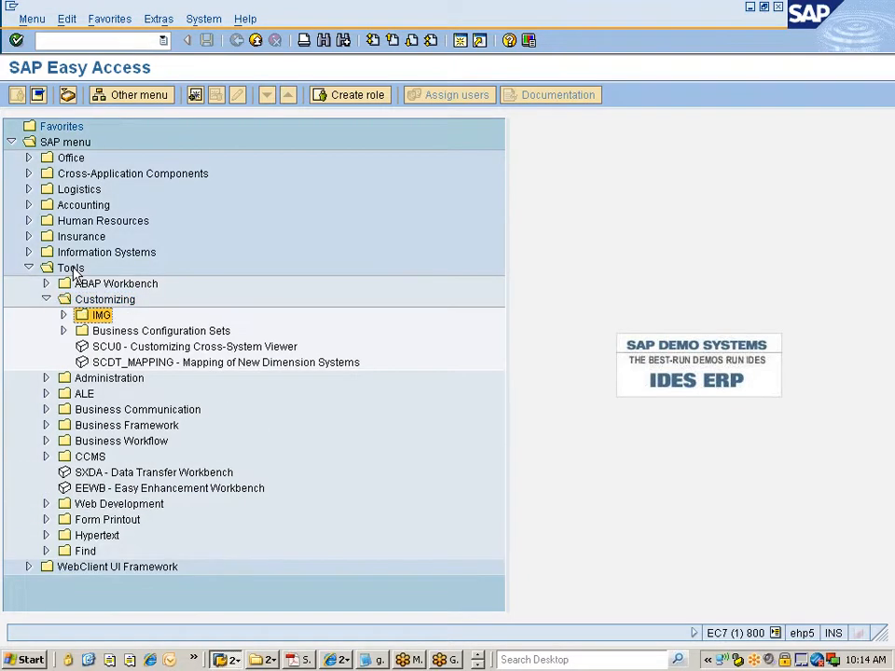
pyautogui.press('Right')
pyautogui.press('Down')
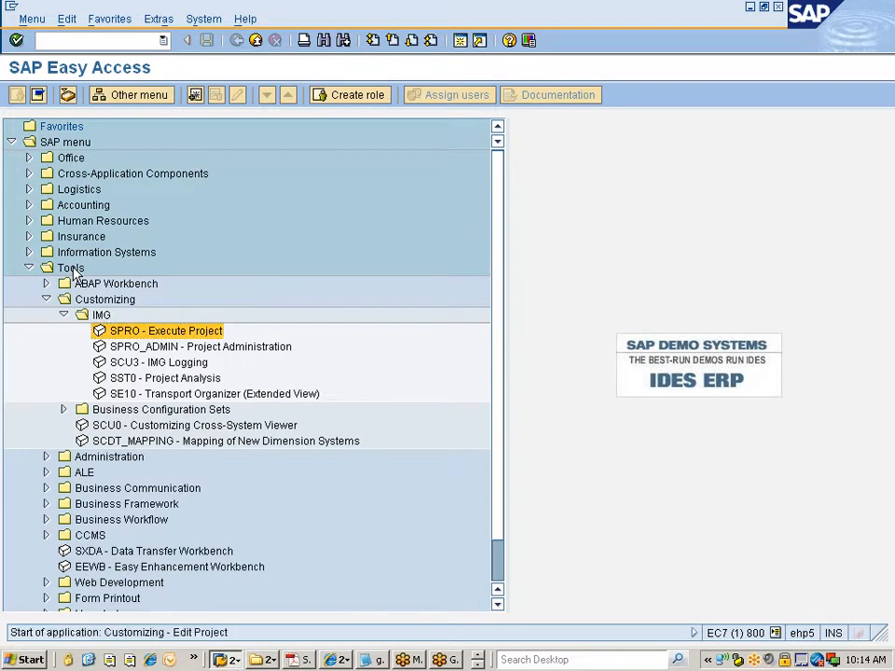
pyautogui.press('Return')
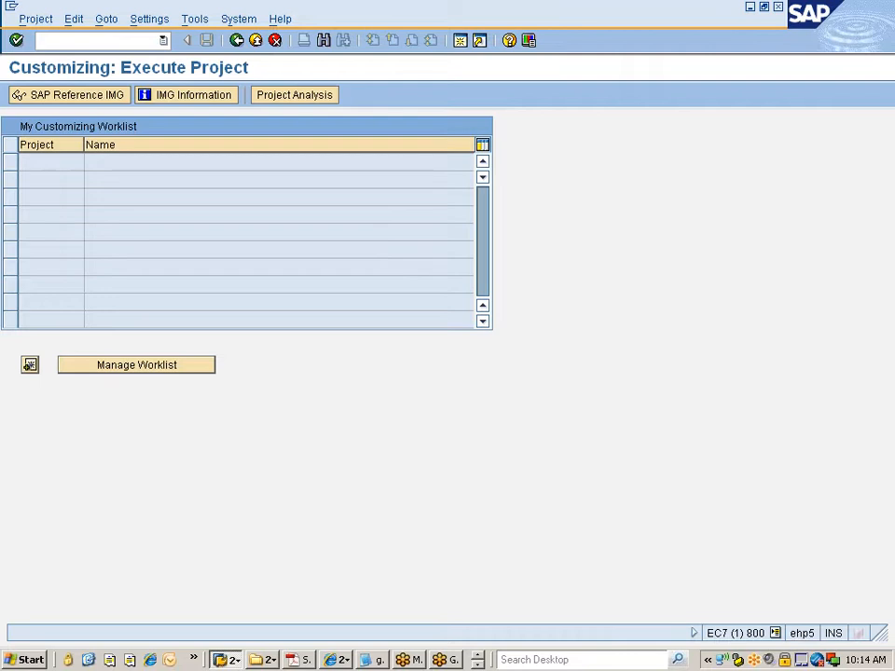
pyautogui.click(99, 96)
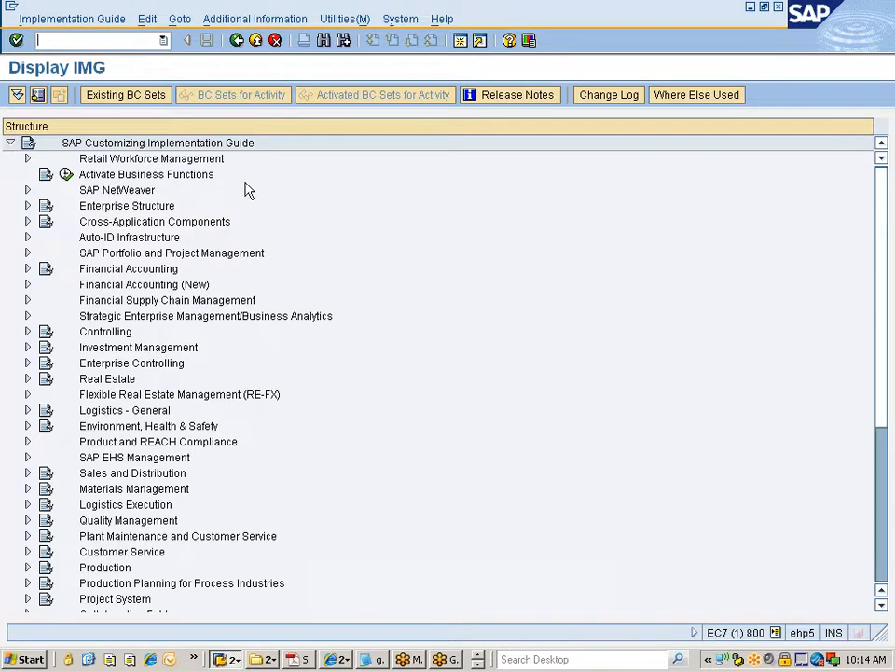
# Step: Examine the top-level nodes of the SAP Customizing Implementation Guide, from Activate Business Functions to Investment Management
pyautogui.click(124, 176)
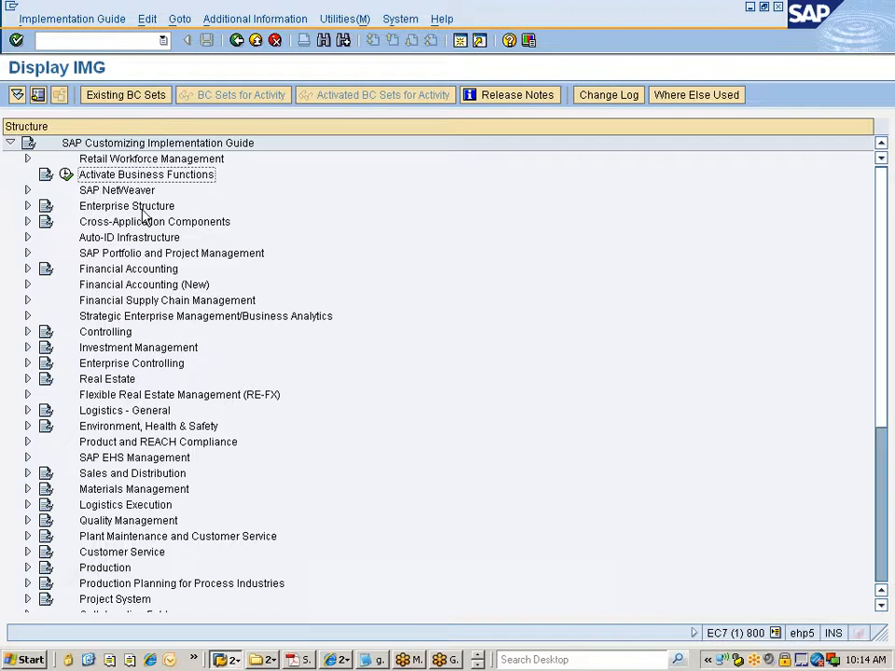
pyautogui.press('Down')
pyautogui.press('Down')
pyautogui.press('Down')
pyautogui.press('Down')
pyautogui.press('Down')
pyautogui.press('Down')
pyautogui.press('Down')
pyautogui.press('Down')
pyautogui.press('Down')
pyautogui.press('Down')
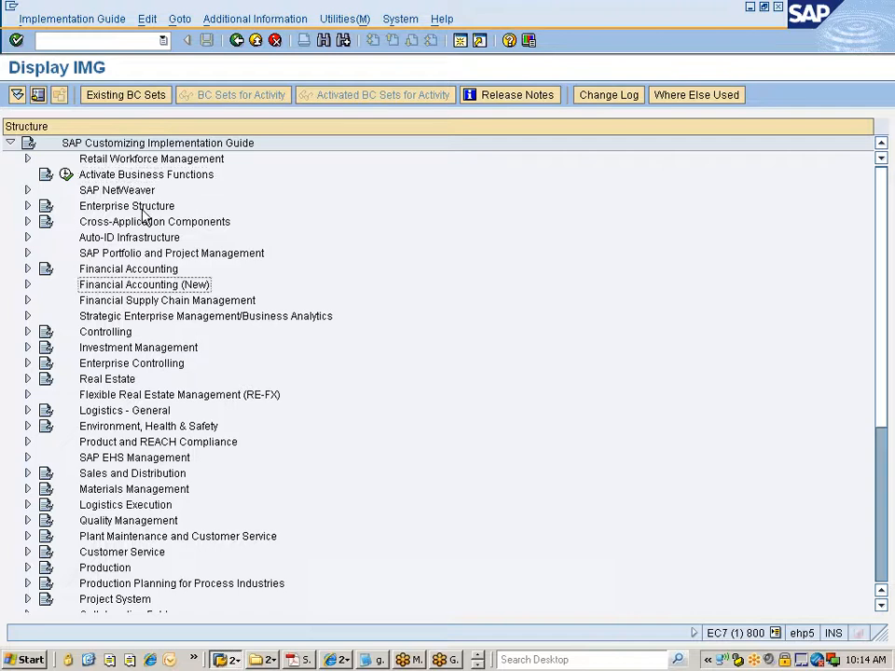
pyautogui.press('Down')
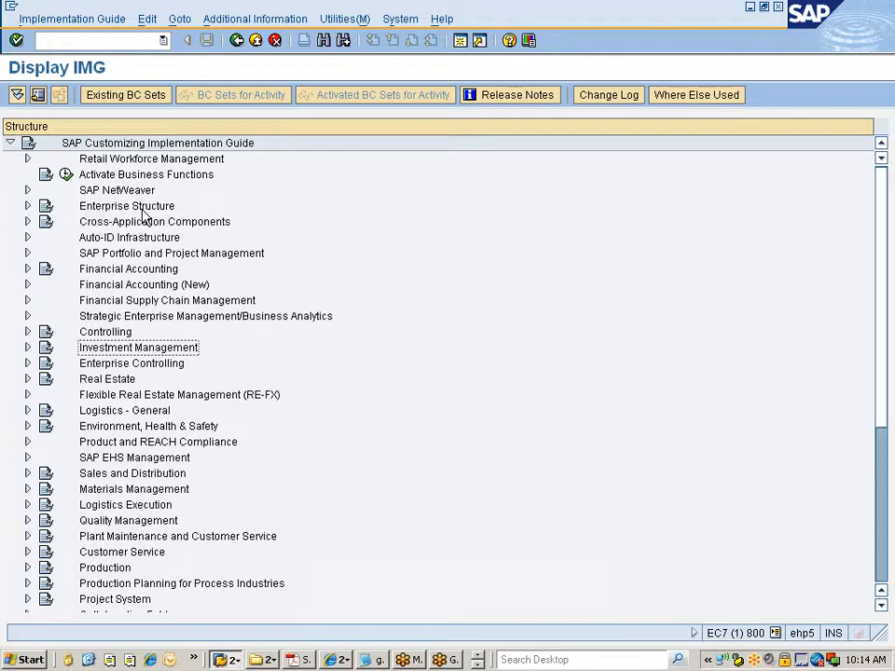
pyautogui.press('Up')
pyautogui.press('Up')
pyautogui.press('Up')
pyautogui.press('Up')
pyautogui.press('Up')
pyautogui.press('Up')
pyautogui.press('Up')
pyautogui.press('Up')
pyautogui.press('Up')
pyautogui.press('Up')
pyautogui.press('Up')
pyautogui.press('Up')
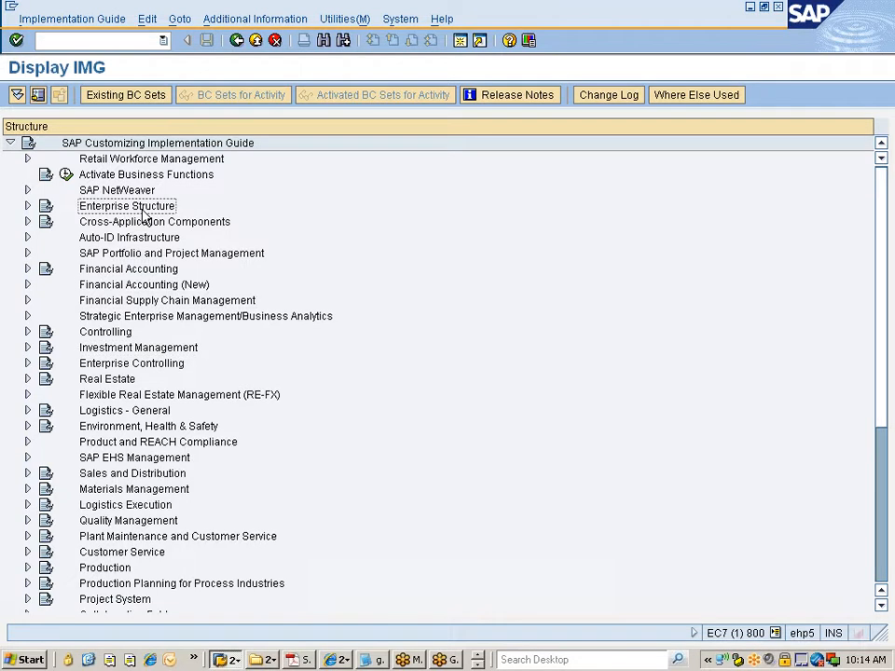
pyautogui.press('Down')
pyautogui.press('Down')
pyautogui.press('Down')
# Step: Expand the Enterprise Structure node and go through its Definition and Assignment entries
pyautogui.doubleClick(140, 207)
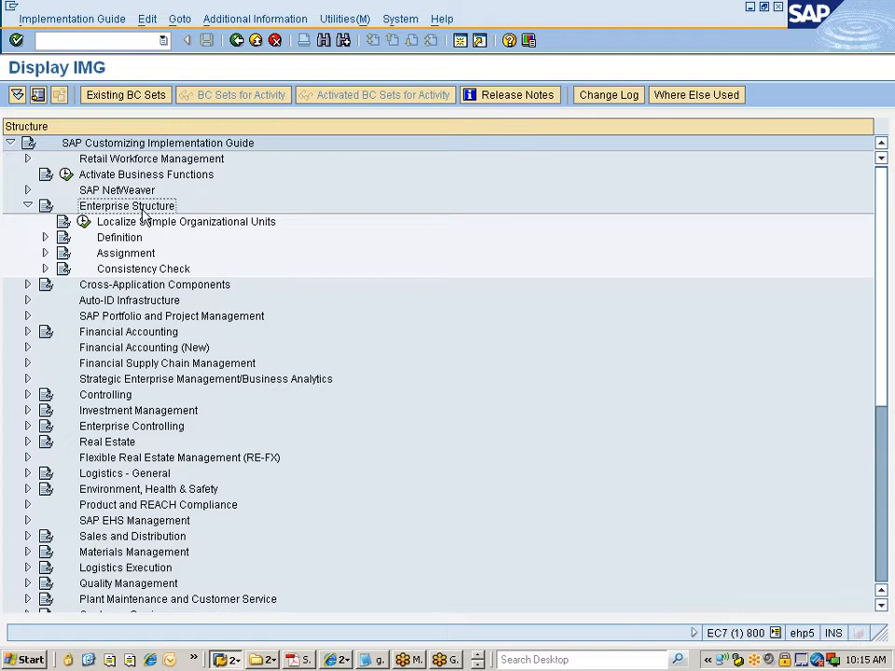
pyautogui.press('Down')
pyautogui.press('Down')
pyautogui.press('Down')
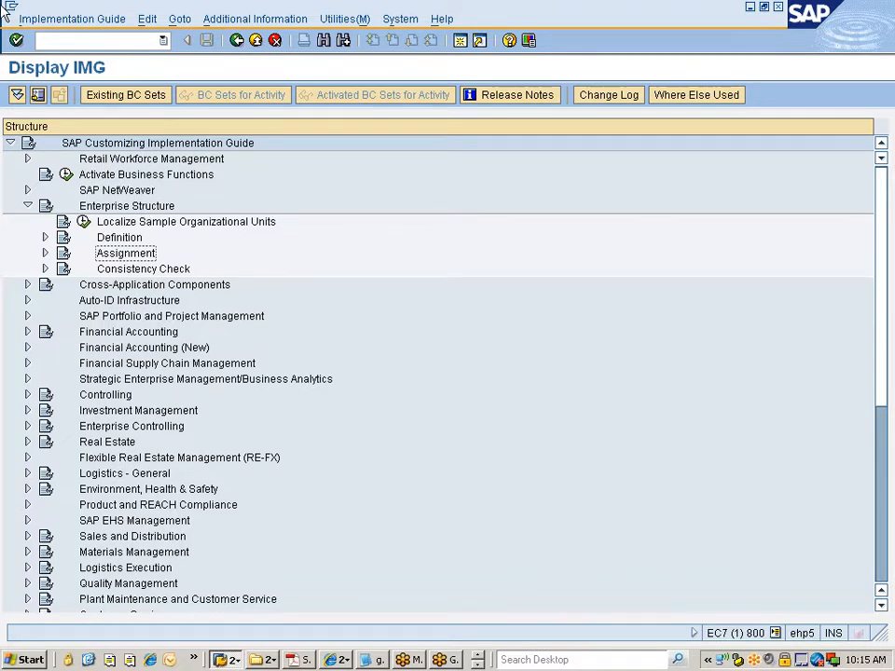
# Step: Switch to the file explorer and open the Material Management folder inside Study_Matl
pyautogui.click(268, 660)
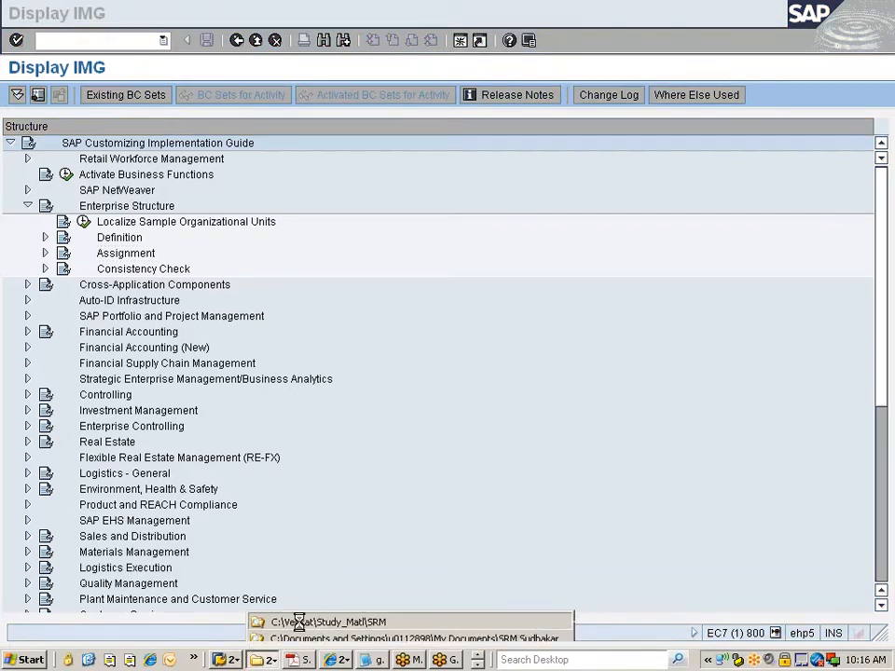
pyautogui.click(296, 620)
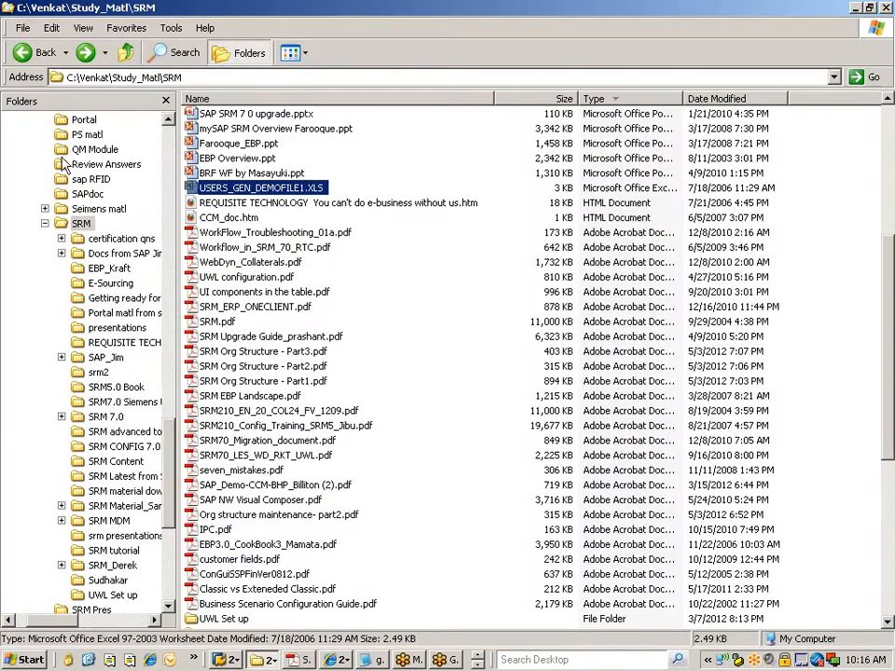
pyautogui.click(23, 54)
pyautogui.click(23, 55)
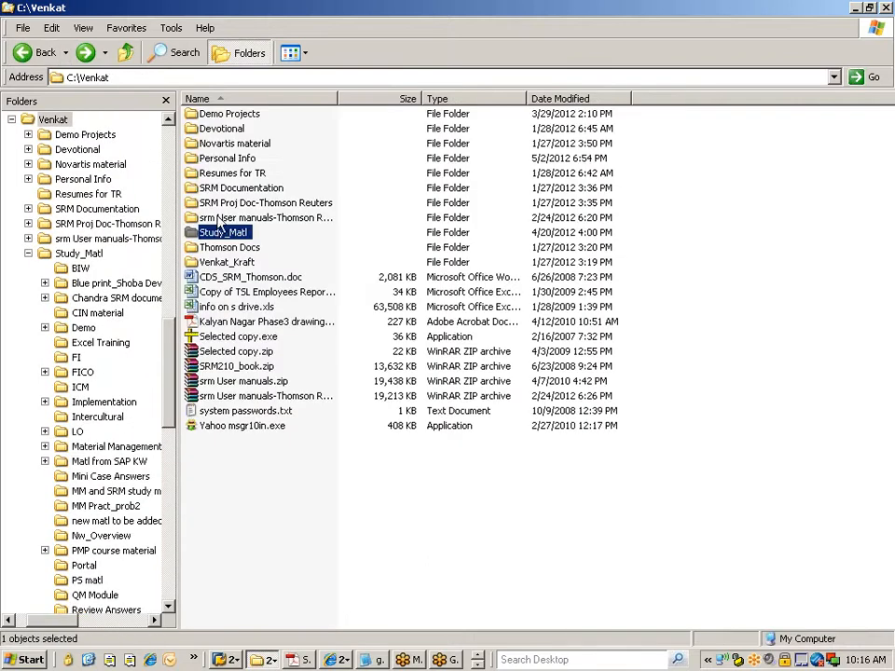
pyautogui.doubleClick(219, 233)
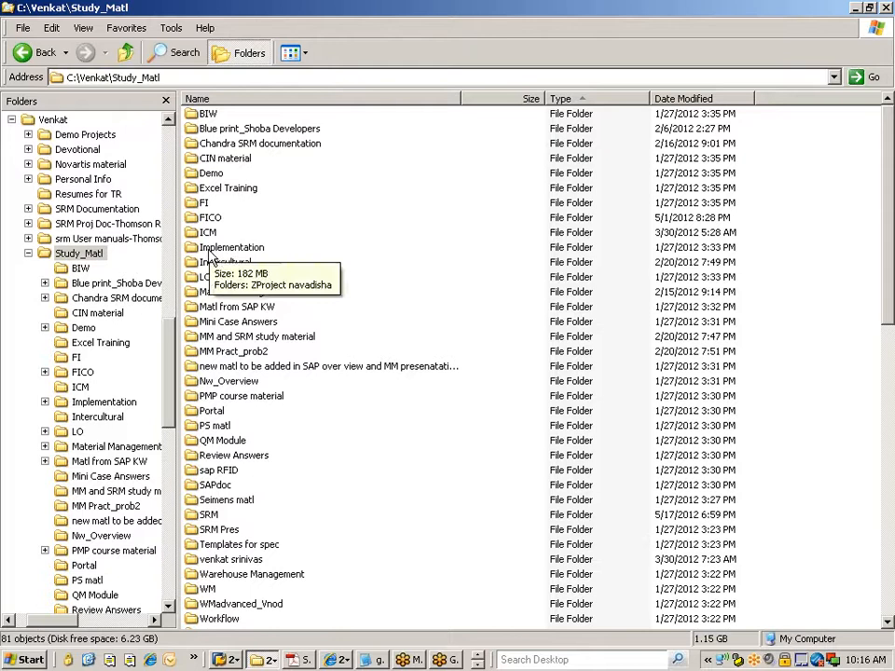
pyautogui.doubleClick(229, 293)
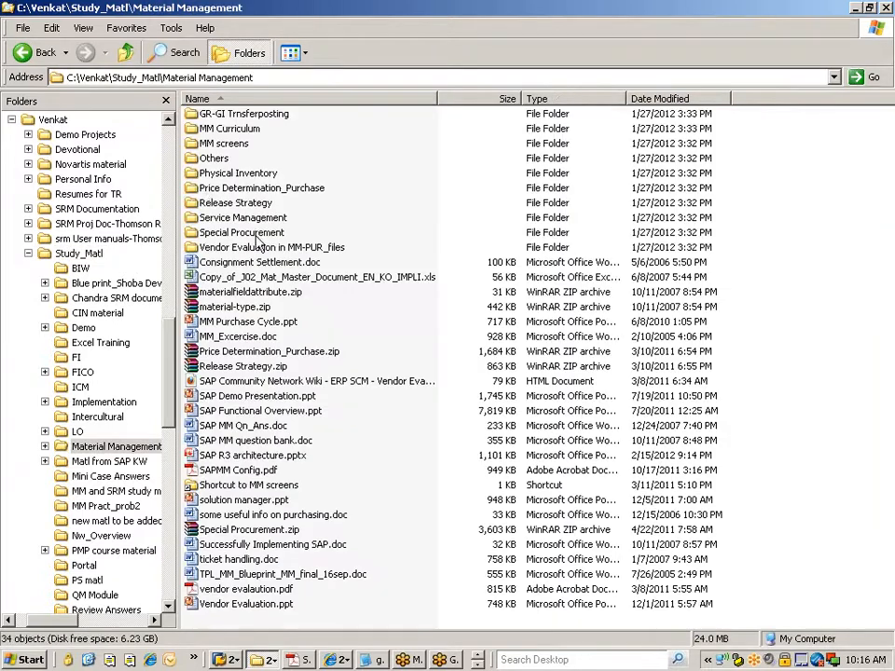
# Step: Open the presentation Mm300_03.ppt from MM Curriculum > First Manual > 01_Organizational Structures in PowerPoint
pyautogui.click(215, 130)
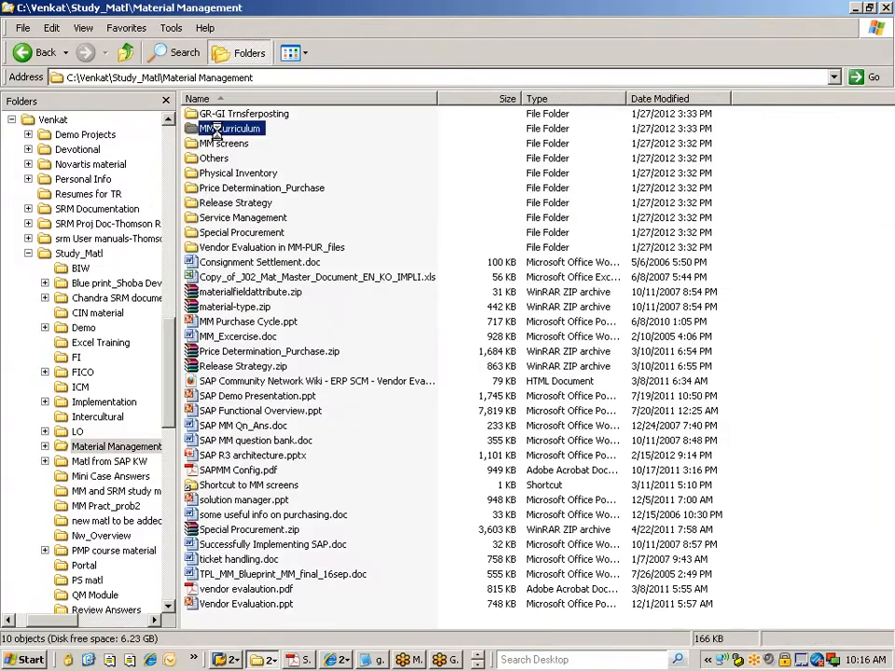
pyautogui.doubleClick(215, 131)
pyautogui.doubleClick(210, 143)
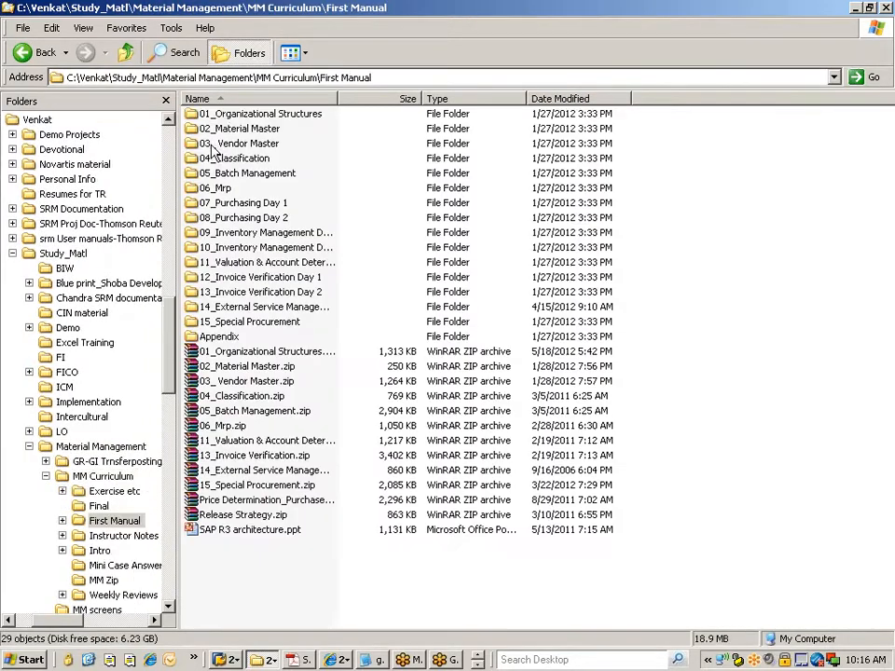
pyautogui.doubleClick(228, 115)
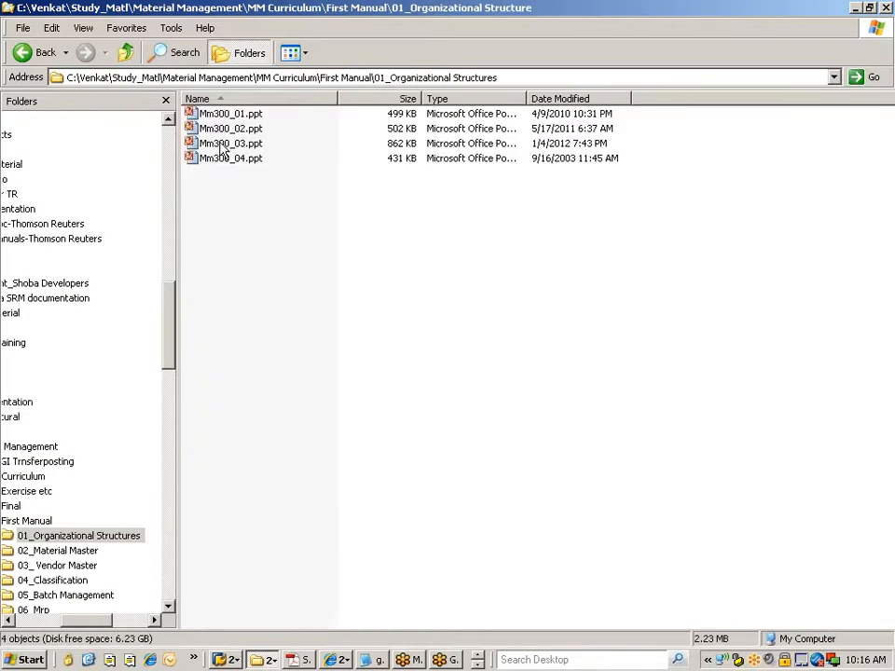
pyautogui.doubleClick(221, 145)
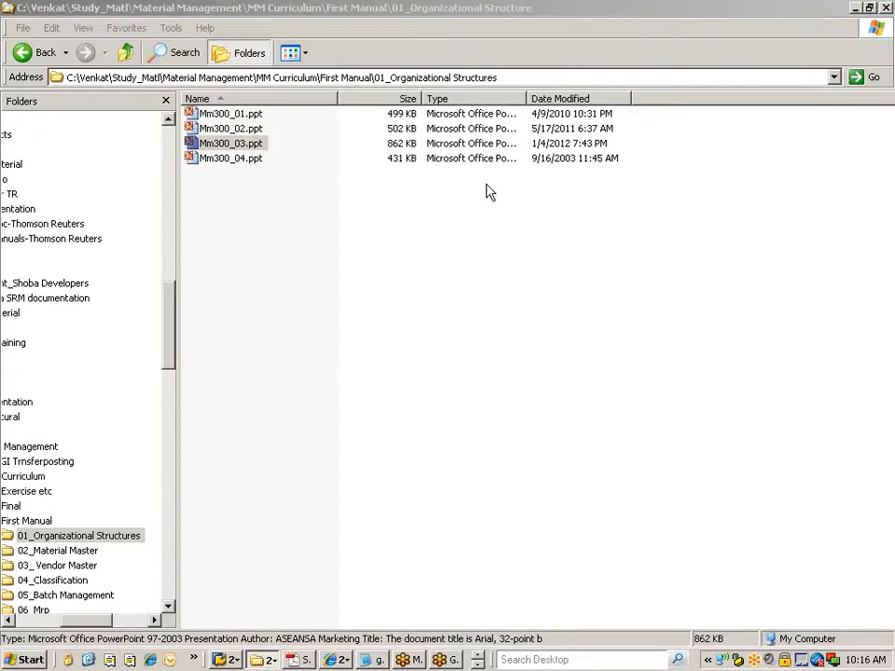
pyautogui.hotkey('alt', 'Tab')
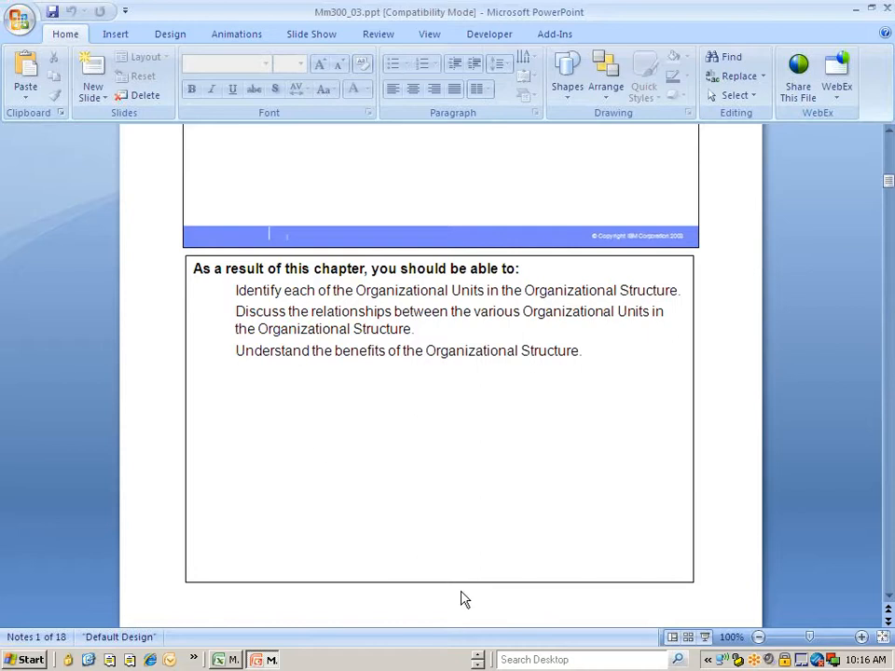
# Step: Start the slide show and advance to the SAP Organizational Structures - Entity Relationship Diagram slide
pyautogui.click(705, 638)
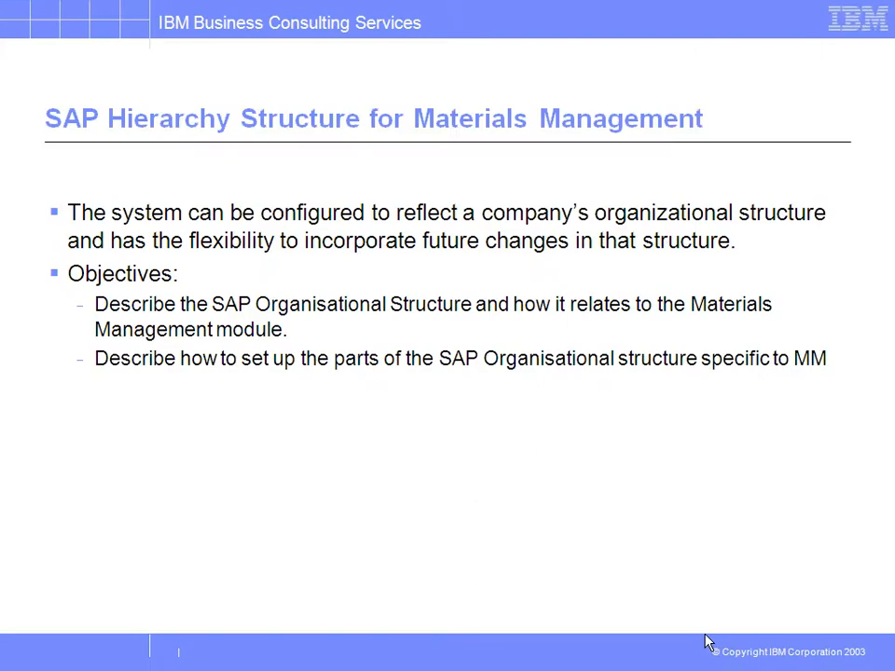
pyautogui.click(706, 638)
pyautogui.click(705, 639)
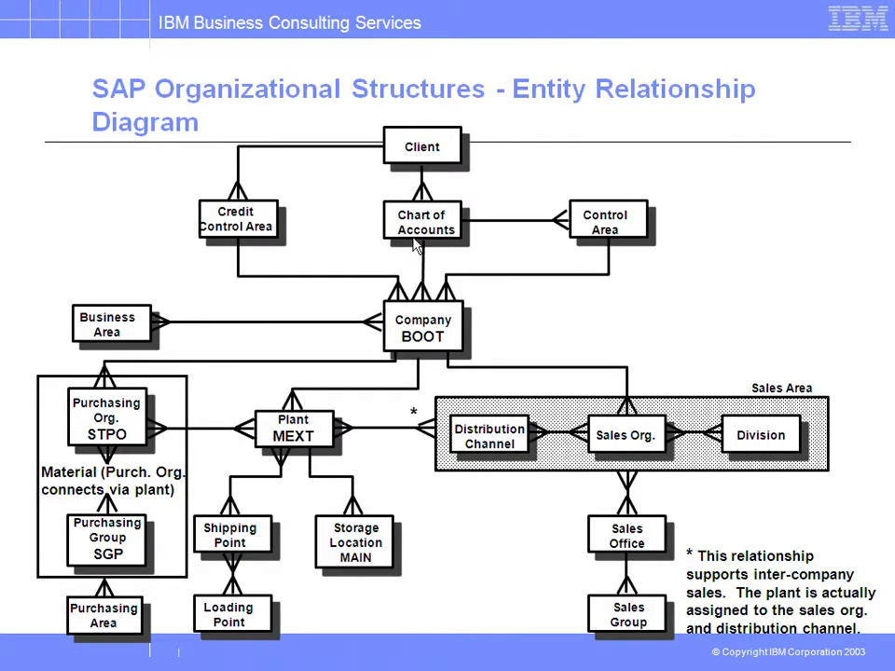
# Step: Switch back to the SAP Display IMG screen and expand Definition and its Financial Accounting node under Enterprise Structure
pyautogui.hotkey('alt', 'Tab')
pyautogui.hotkey('alt', 'Tab')
pyautogui.hotkey('alt', 'Tab')
pyautogui.hotkey('alt', 'Tab')
pyautogui.hotkey('alt', 'Tab')
pyautogui.hotkey('alt', 'Tab')
pyautogui.hotkey('alt', 'Tab')
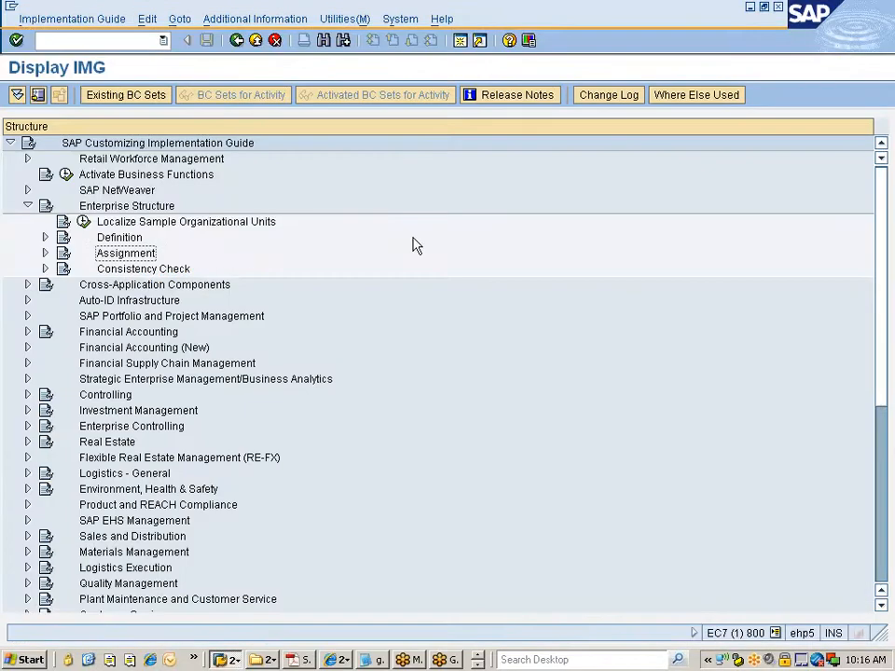
pyautogui.press('Up')
pyautogui.press('Right')
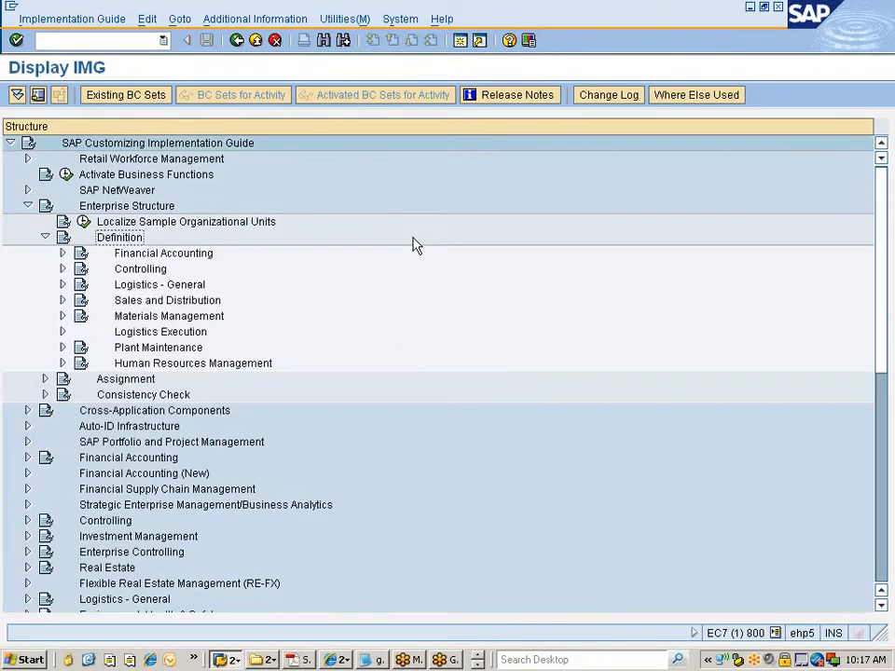
pyautogui.press('Down')
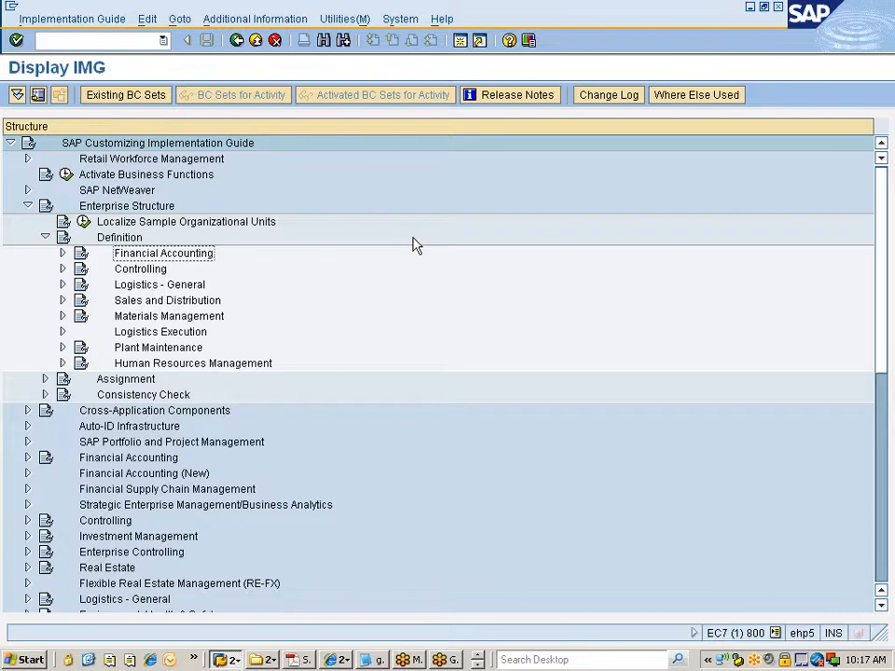
pyautogui.press('Right')
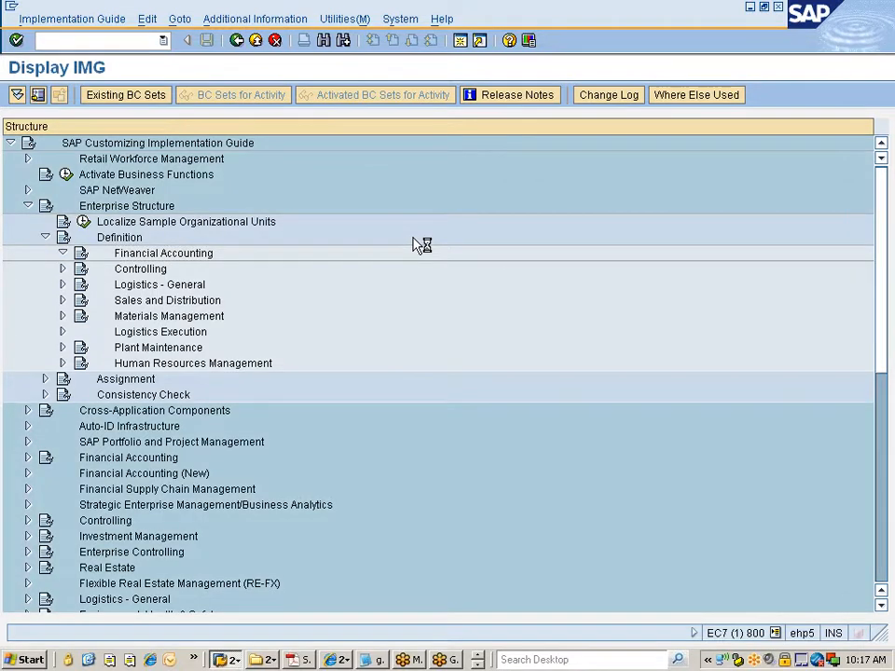
# Step: Go through the Financial Accounting definition activities, from Define company and Define Credit Control Area to Define Profit Center
pyautogui.press('Down')
pyautogui.press('Down')
pyautogui.press('Down')
pyautogui.press('Down')
pyautogui.press('Down')
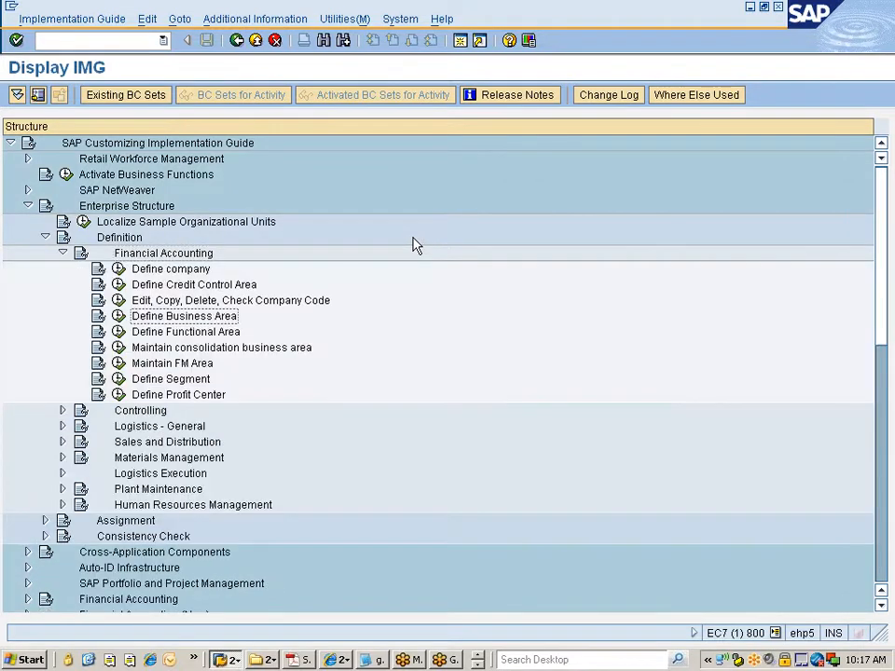
pyautogui.press('Up')
pyautogui.press('Up')
pyautogui.press('Up')
pyautogui.press('Up')
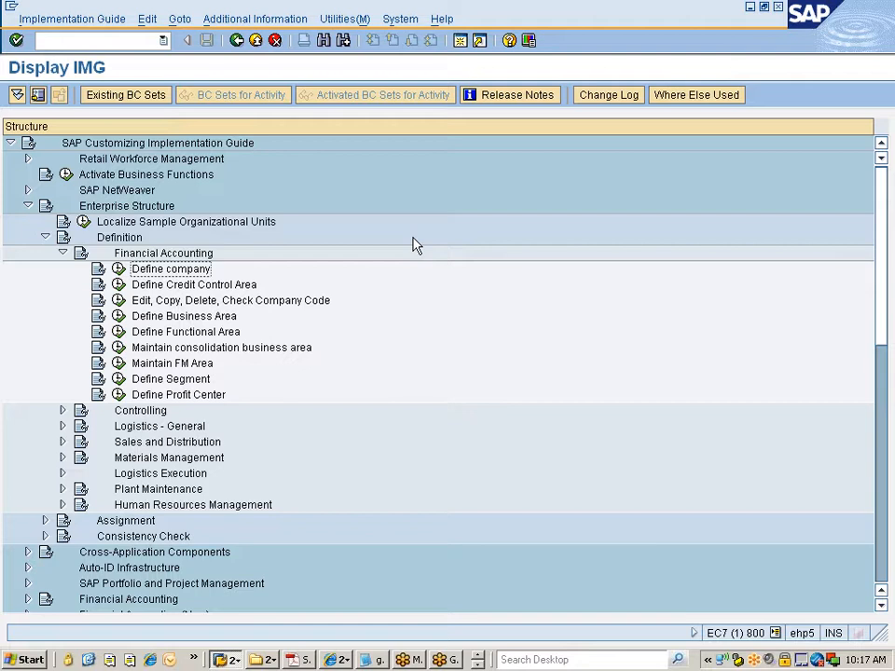
pyautogui.press('Down')
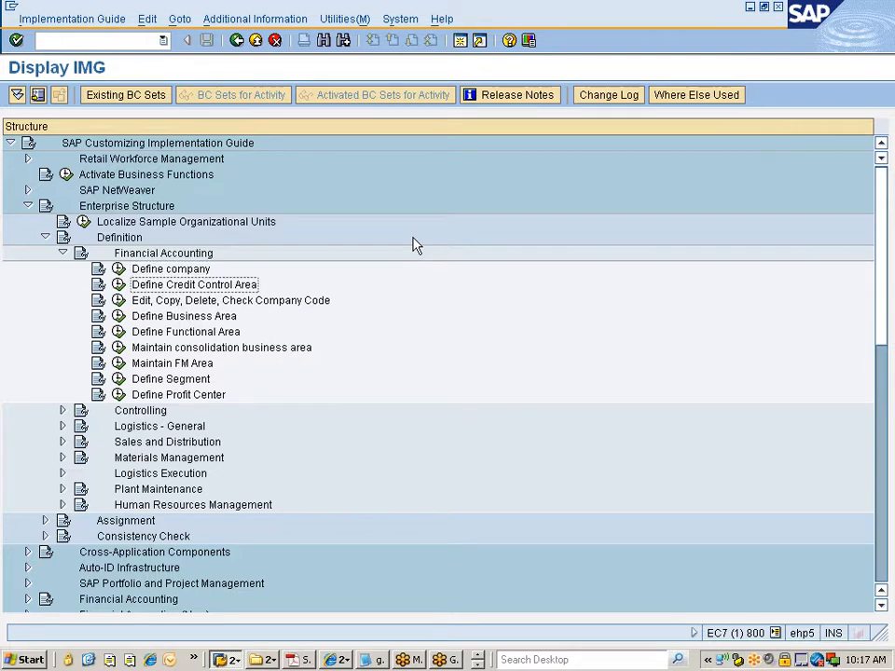
pyautogui.press('Down')
pyautogui.press('Down')
pyautogui.press('Down')
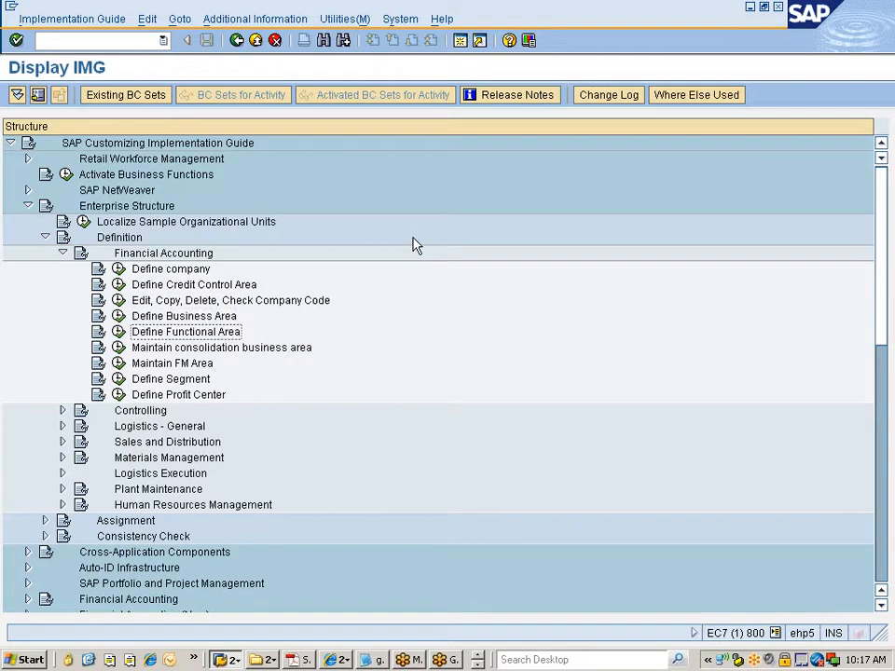
pyautogui.press('Down')
pyautogui.press('Down')
pyautogui.press('Down')
pyautogui.press('Down')
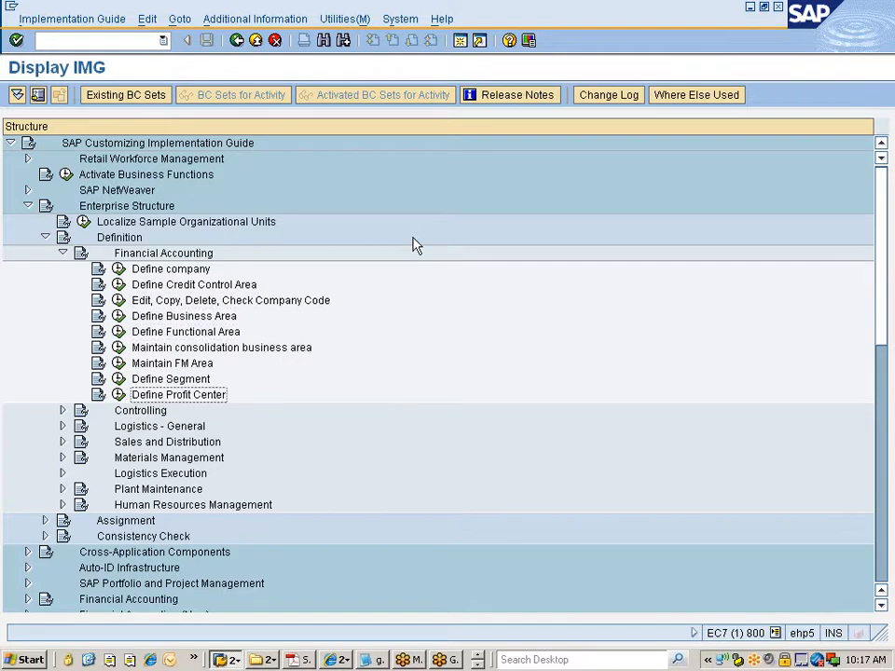
# Step: Expand the Controlling node under Definition and go through its activities, starting with Maintain Controlling Area
pyautogui.press('Down')
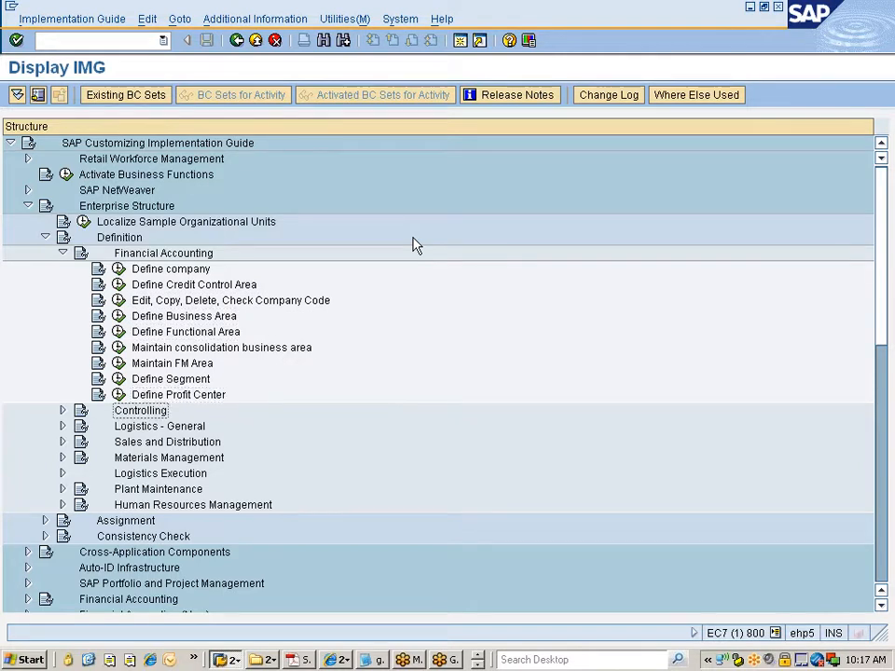
pyautogui.press('Right')
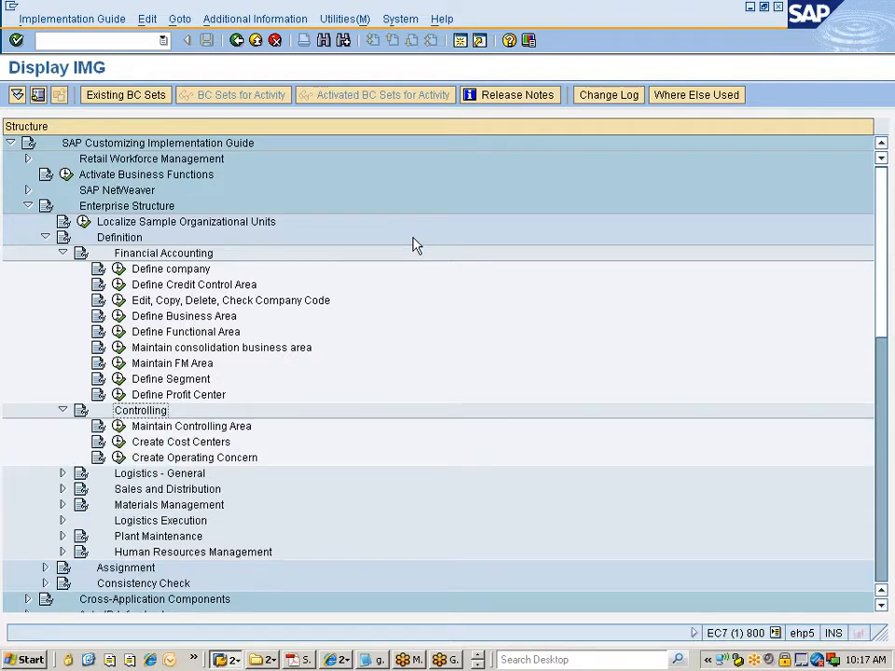
pyautogui.press('Down')
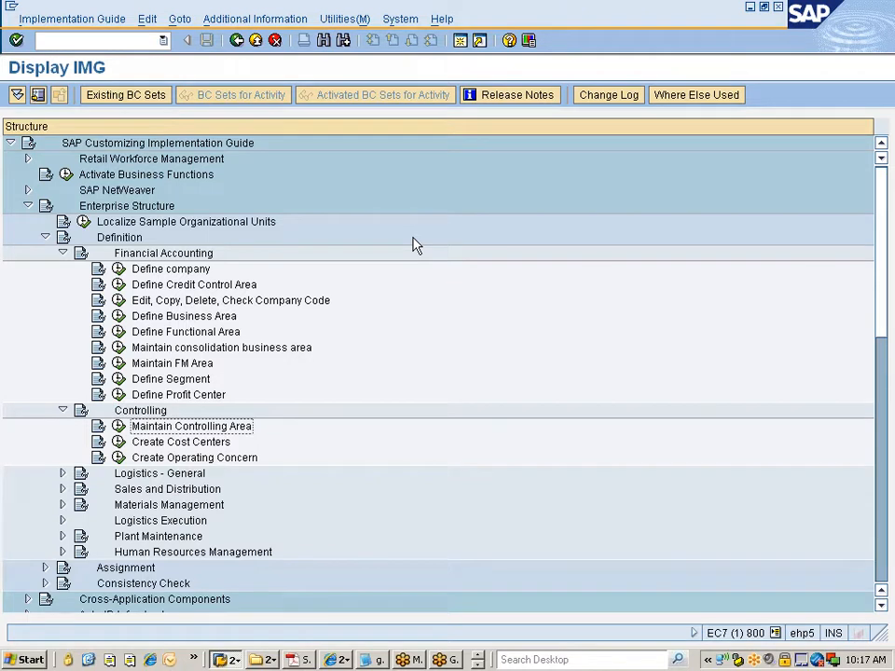
pyautogui.press('Down')
pyautogui.press('Down')
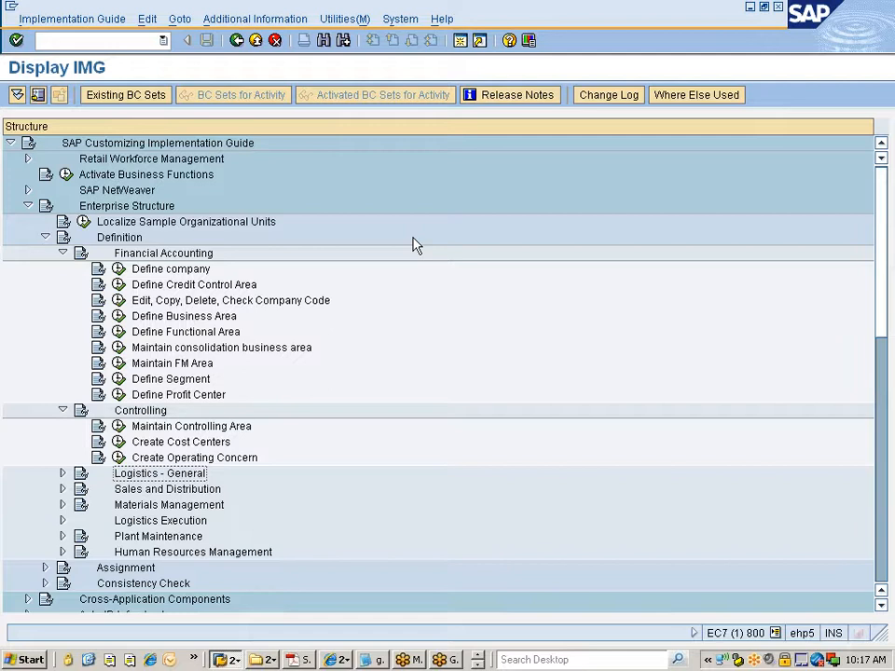
# Step: Expand the Logistics - General and Sales and Distribution nodes under Definition to show their activities
pyautogui.press('Right')
pyautogui.press('Down')
pyautogui.press('Down')
pyautogui.press('Down')
pyautogui.press('Down')
pyautogui.press('Down')
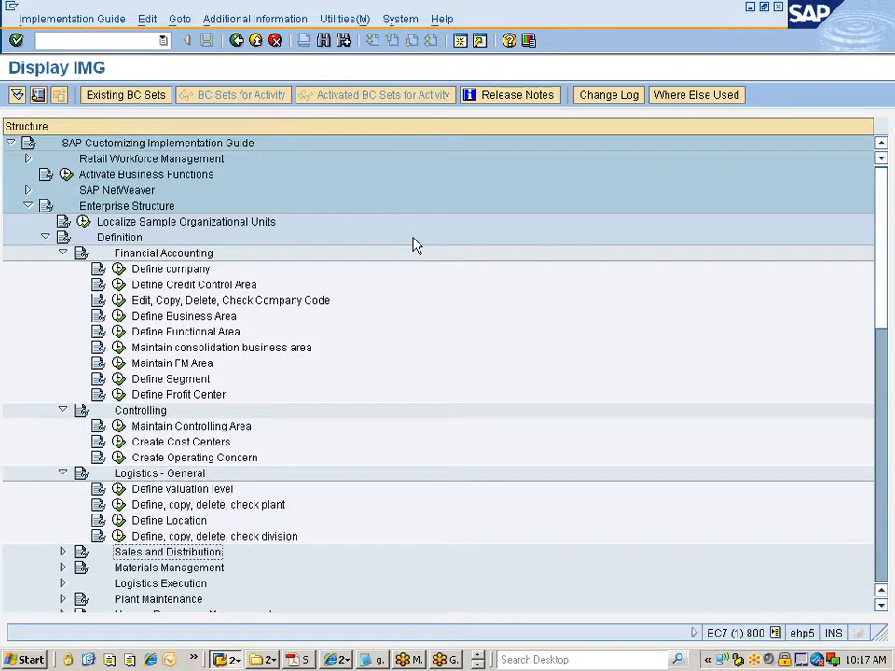
pyautogui.press('Right')
# Step: Collapse the Controlling, Logistics - General and Financial Accounting nodes under Definition
pyautogui.press('Up')
pyautogui.press('Up')
pyautogui.press('Up')
pyautogui.press('Up')
pyautogui.press('Up')
pyautogui.press('Up')
pyautogui.press('Up')
pyautogui.press('Up')
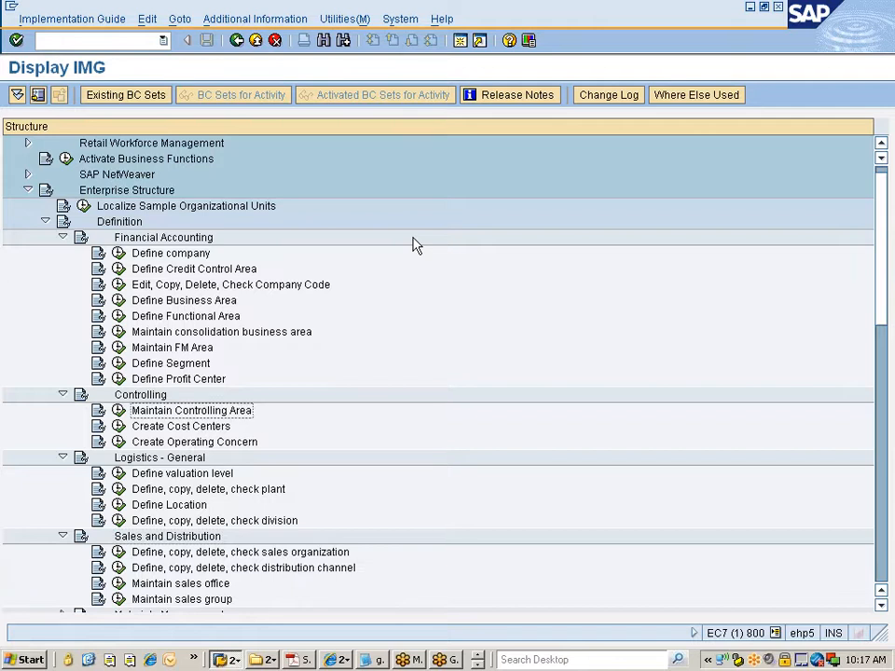
pyautogui.press('Up')
pyautogui.press('Left')
pyautogui.press('Down')
pyautogui.press('Left')
pyautogui.press('Up')
pyautogui.press('Up')
pyautogui.press('Up')
pyautogui.press('Up')
pyautogui.press('Up')
pyautogui.press('Up')
pyautogui.press('Up')
pyautogui.press('Up')
pyautogui.press('Up')
pyautogui.press('Up')
pyautogui.press('Up')
pyautogui.press('Left')
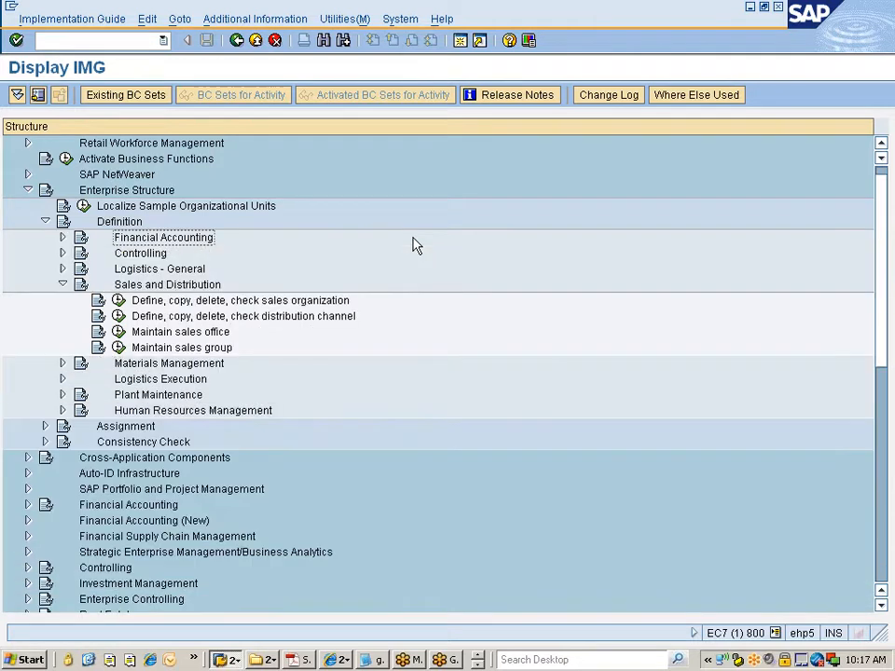
# Step: Collapse the Sales and Distribution node and move on to the Logistics Execution entry under Definition
pyautogui.press('Down')
pyautogui.press('Down')
pyautogui.press('Down')
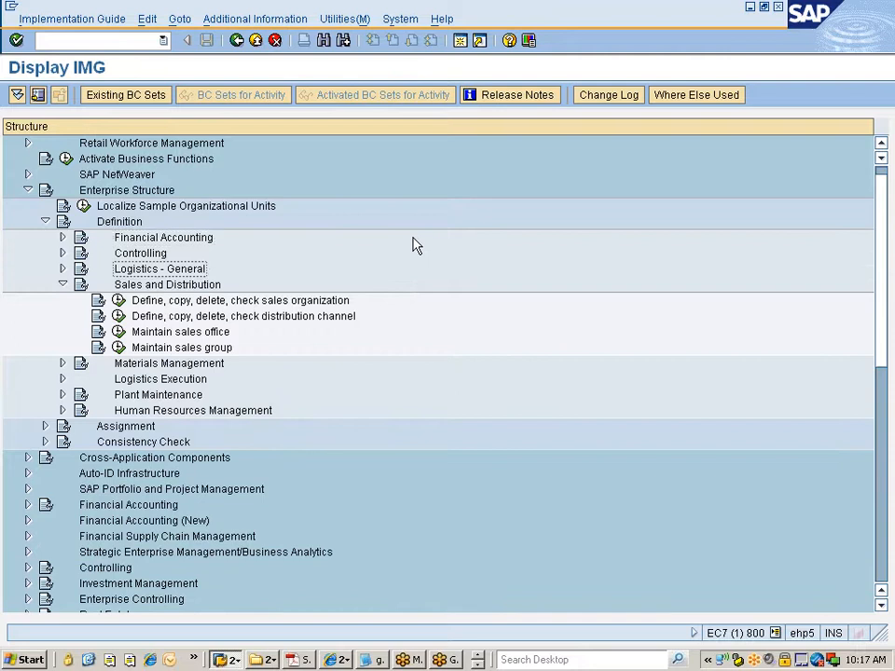
pyautogui.press('Left')
pyautogui.press('Down')
pyautogui.press('Up')
pyautogui.press('Down')
pyautogui.press('Down')
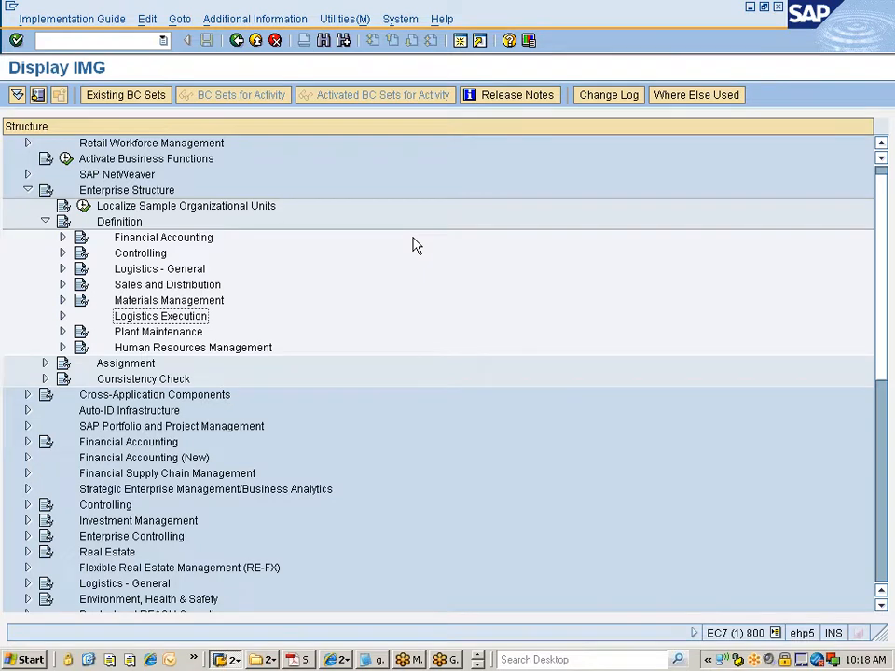
# Step: Expand the Plant Maintenance and Human Resources Management nodes under Definition
pyautogui.press('Down')
pyautogui.press('Right')
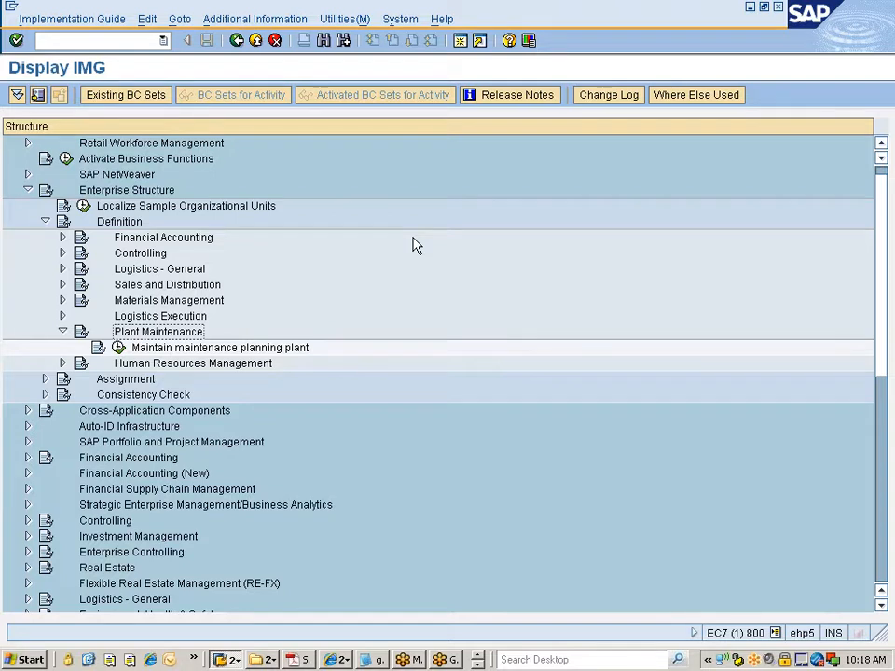
pyautogui.press('Down')
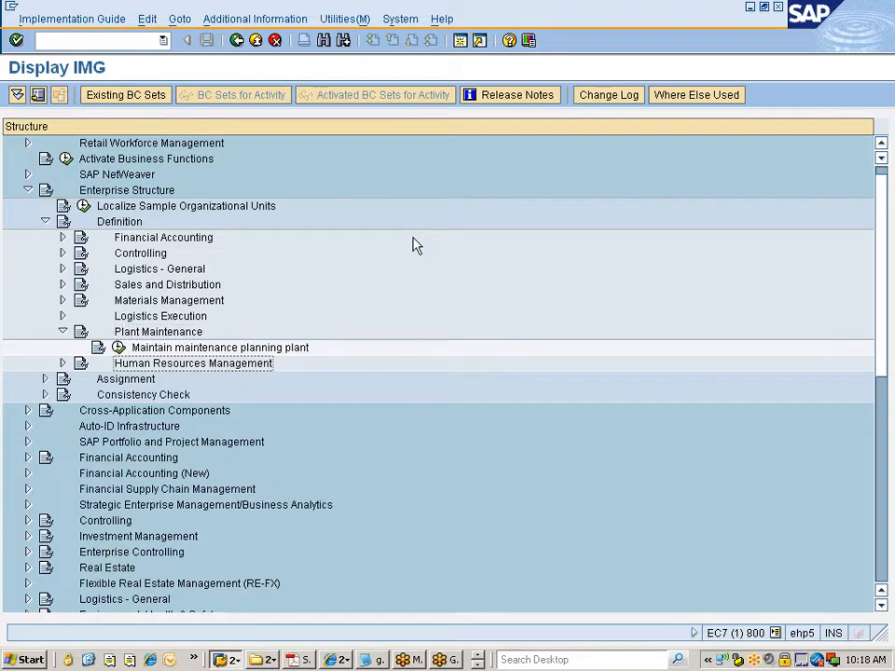
pyautogui.press('Right')
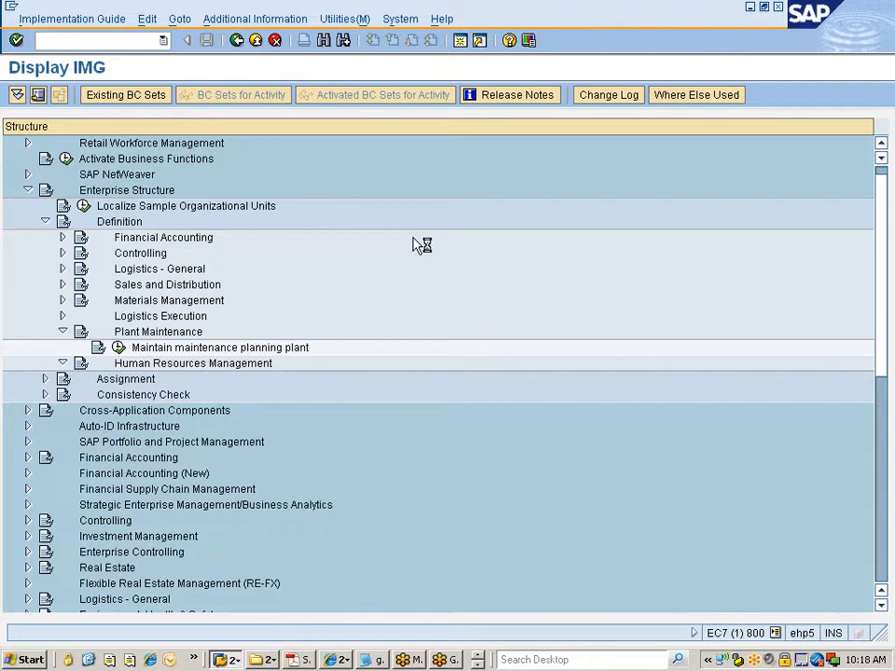
# Step: Examine the Human Resources Management definition activities, from Personnel Areas to Employee Subgroups
pyautogui.press('Down')
pyautogui.press('Down')
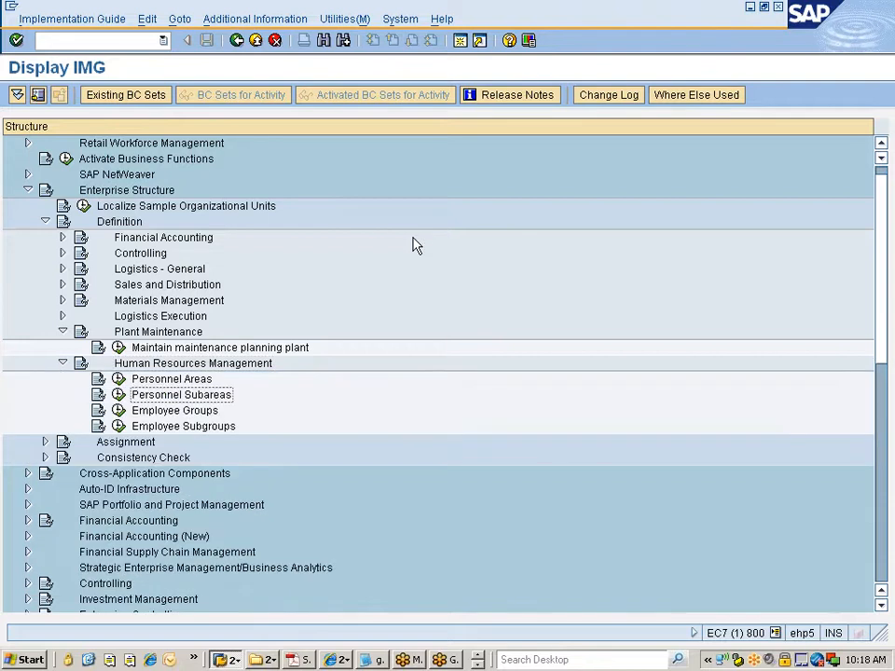
pyautogui.press('Up')
pyautogui.press('Down')
pyautogui.press('Down')
pyautogui.press('Up')
pyautogui.press('Down')
pyautogui.press('Down')
pyautogui.press('Up')
pyautogui.press('Up')
pyautogui.press('Up')
pyautogui.press('Up')
pyautogui.press('Up')
pyautogui.press('Down')
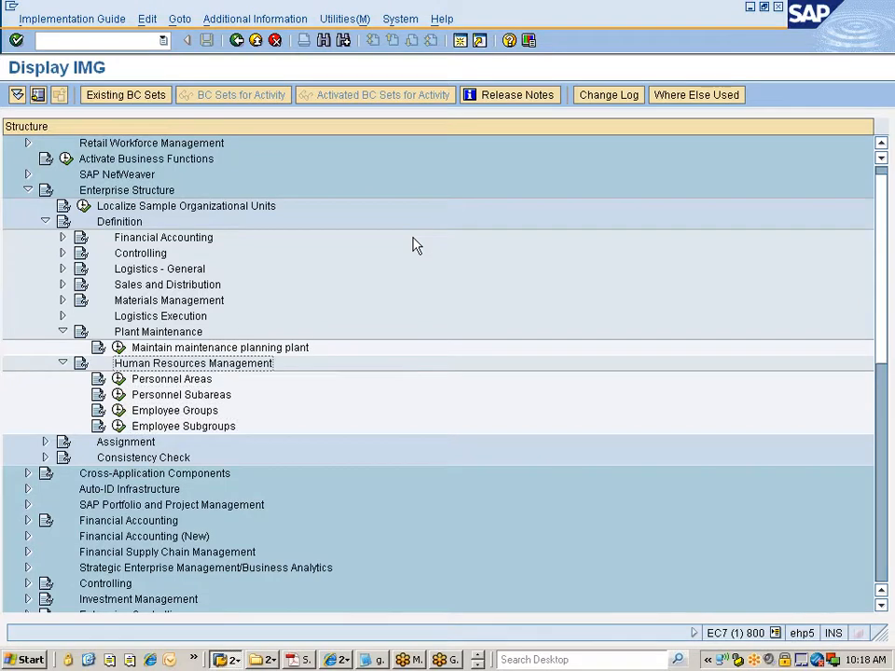
# Step: Collapse the Human Resources Management and Plant Maintenance nodes under Definition and move up to Logistics Execution
pyautogui.press('Left')
pyautogui.press('Up')
pyautogui.press('Up')
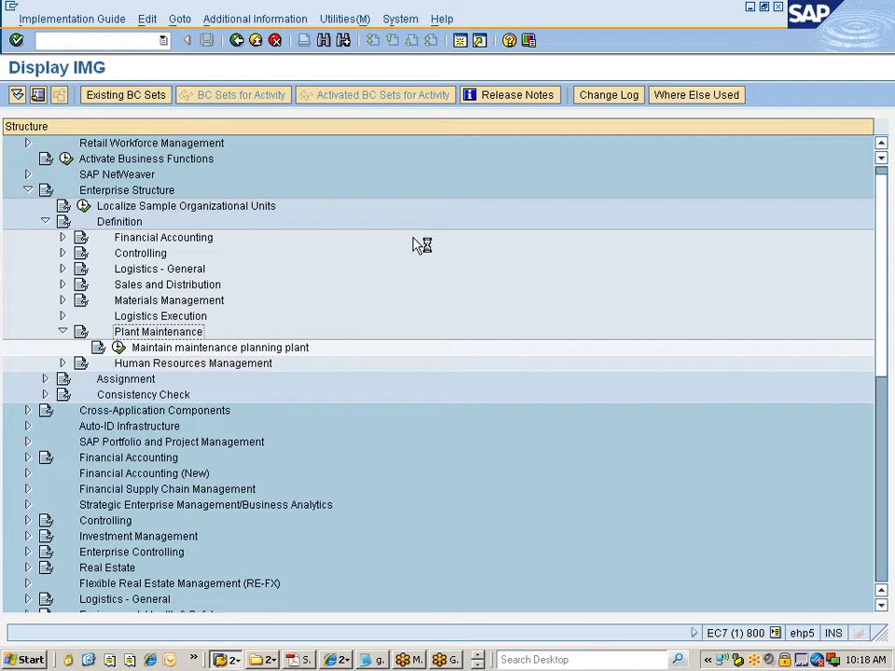
pyautogui.press('Left')
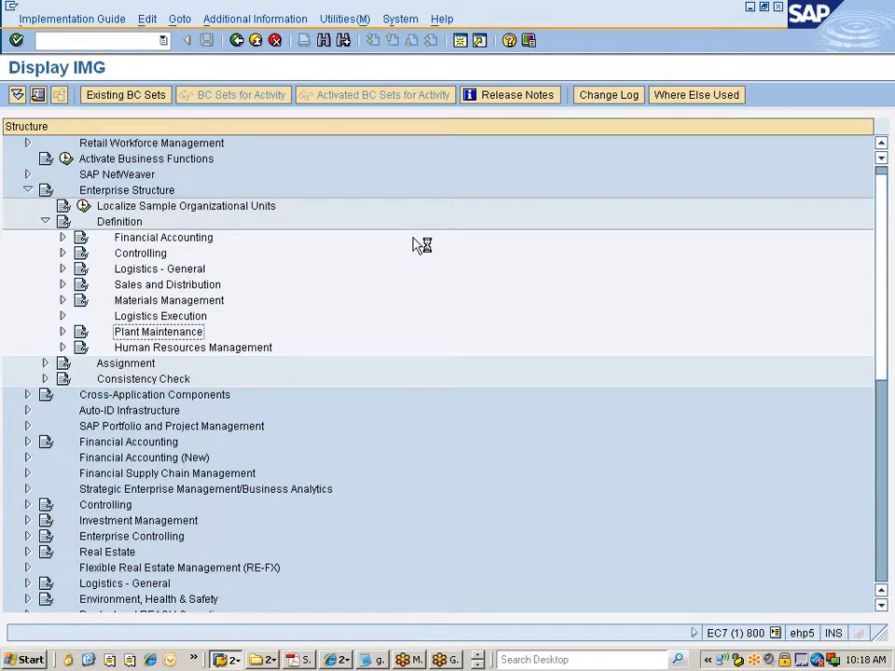
pyautogui.press('Up')
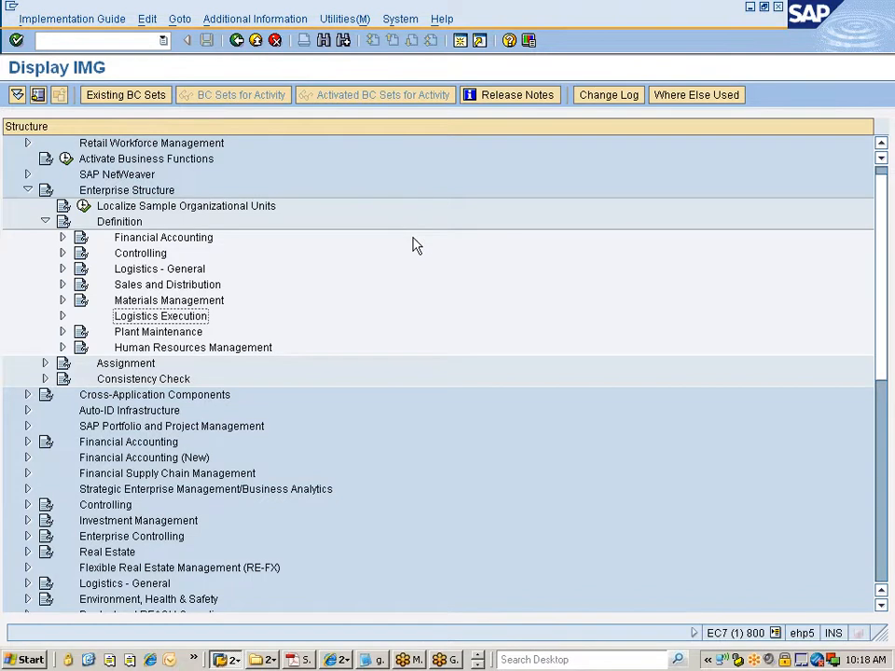
# Step: Expand Logistics Execution under Definition, look at its warehouse and shipping point activities, and collapse it again
pyautogui.press('Right')
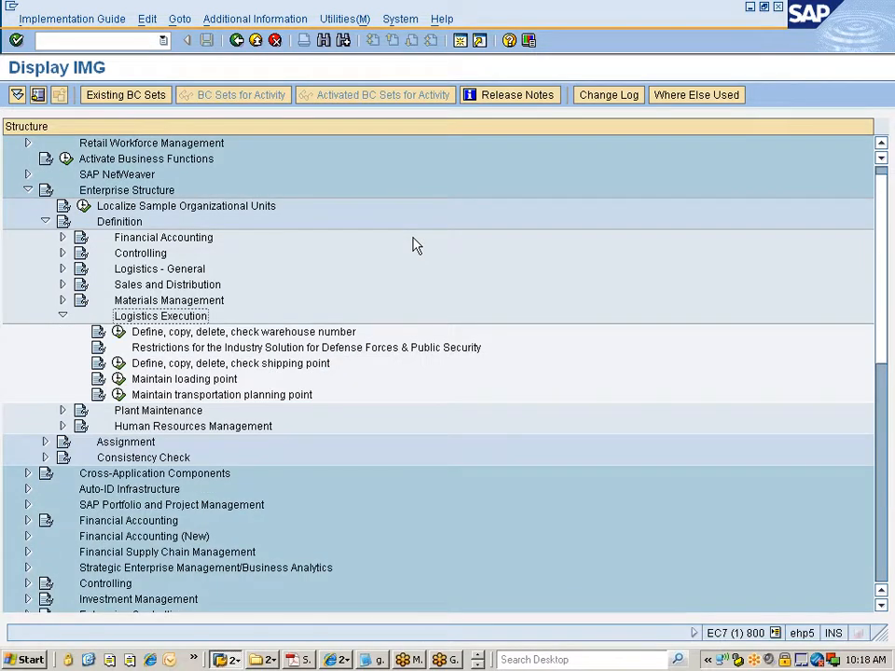
pyautogui.press('Down')
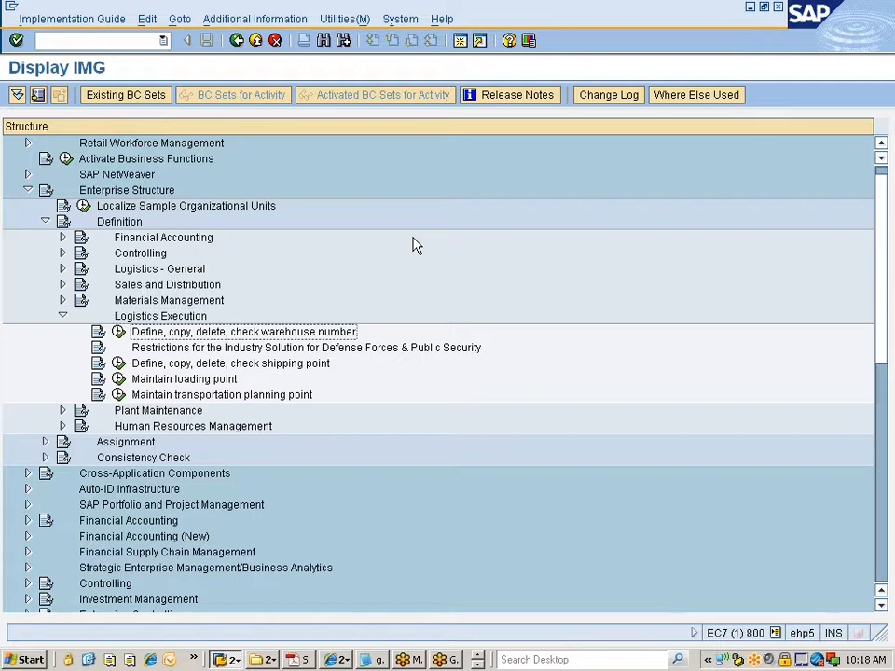
pyautogui.press('Up')
pyautogui.press('Left')
pyautogui.press('Up')
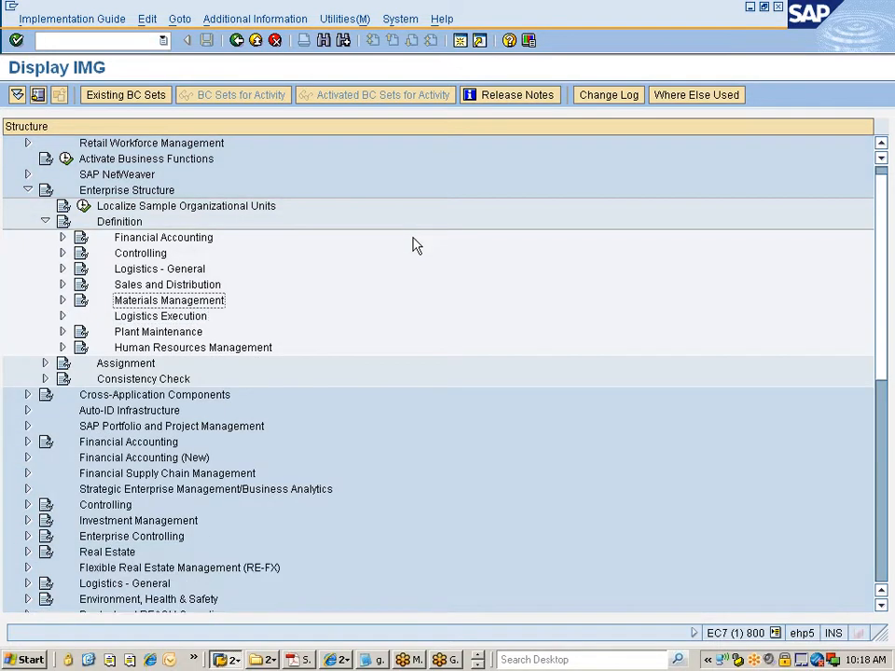
# Step: Expand Logistics - General under Definition to view its plant and division activities, and collapse it again
pyautogui.press('Up')
pyautogui.press('Up')
pyautogui.press('Right')
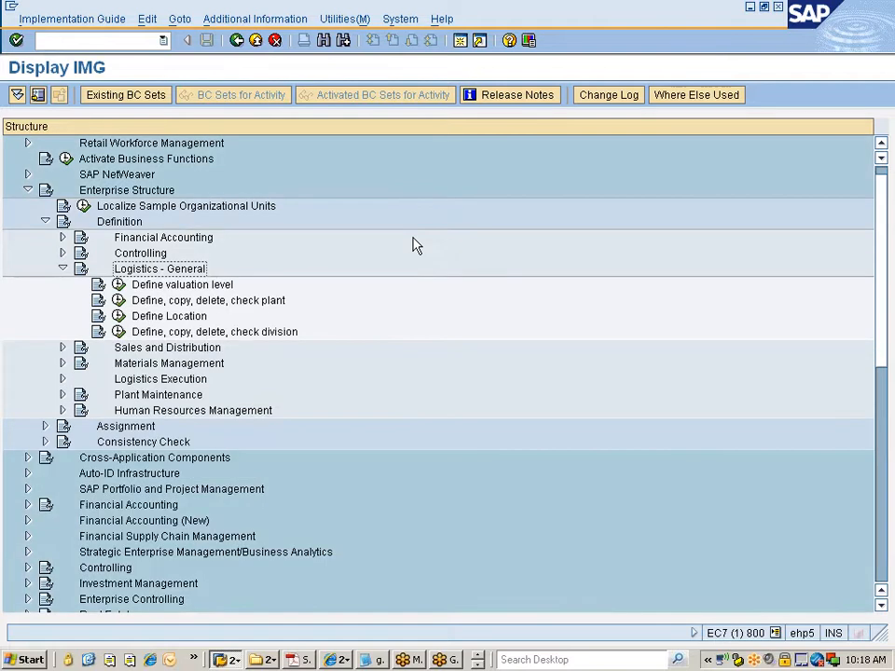
pyautogui.press('Left')
pyautogui.press('Up')
pyautogui.press('Up')
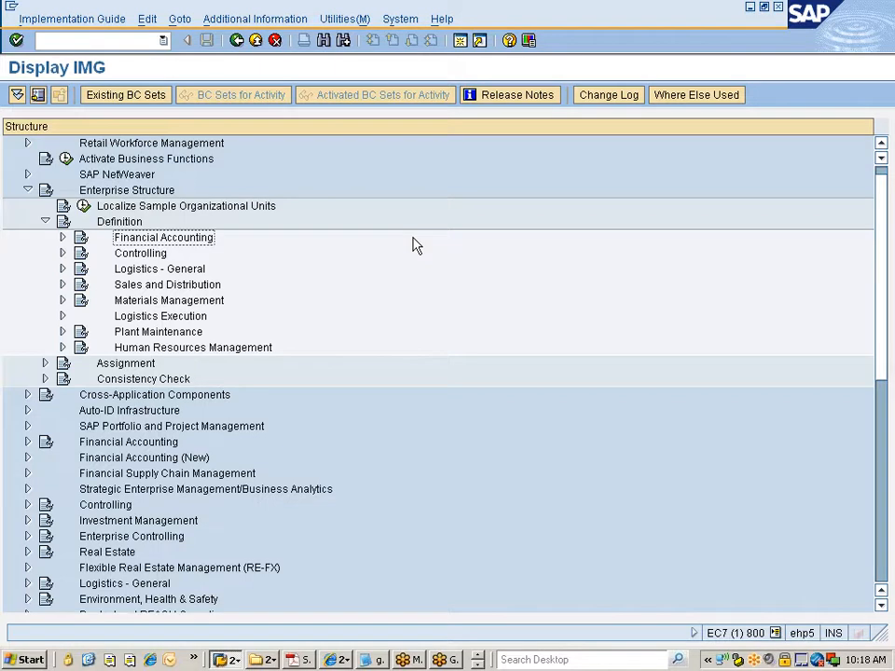
# Step: Expand Financial Accounting under Definition and move to the Define Credit Control Area activity
pyautogui.press('Up')
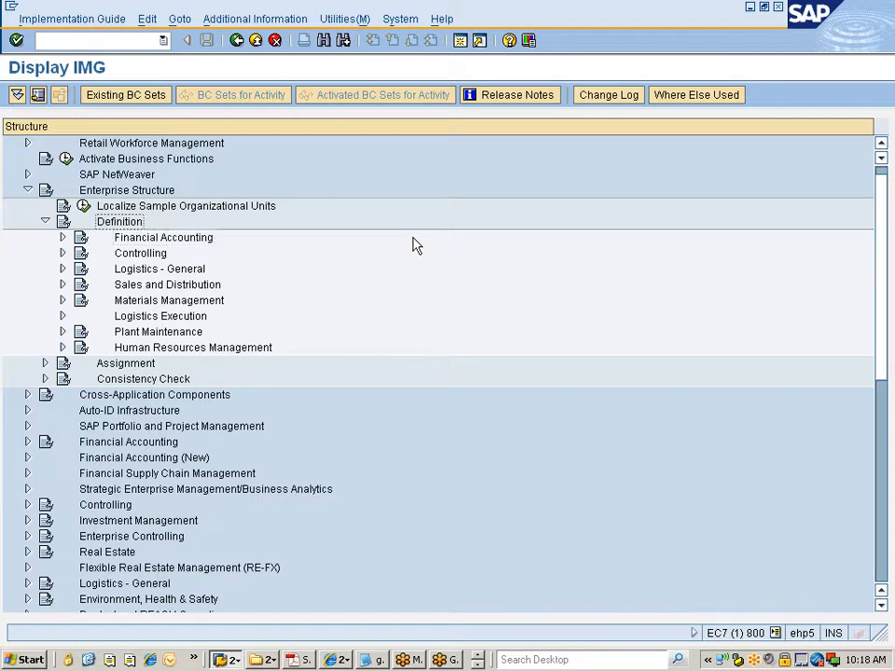
pyautogui.press('Down')
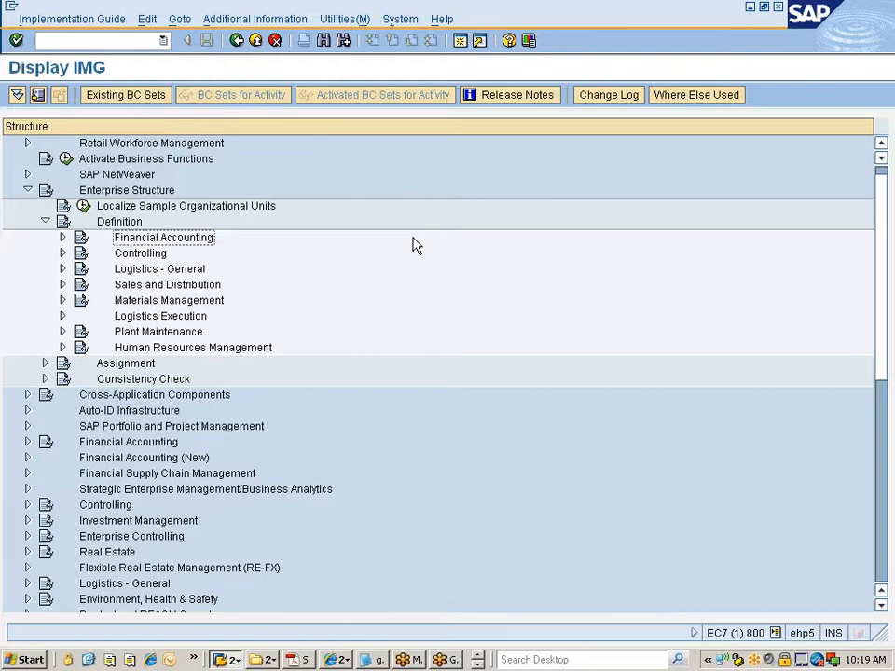
pyautogui.press('Right')
pyautogui.press('Down')
pyautogui.press('Down')
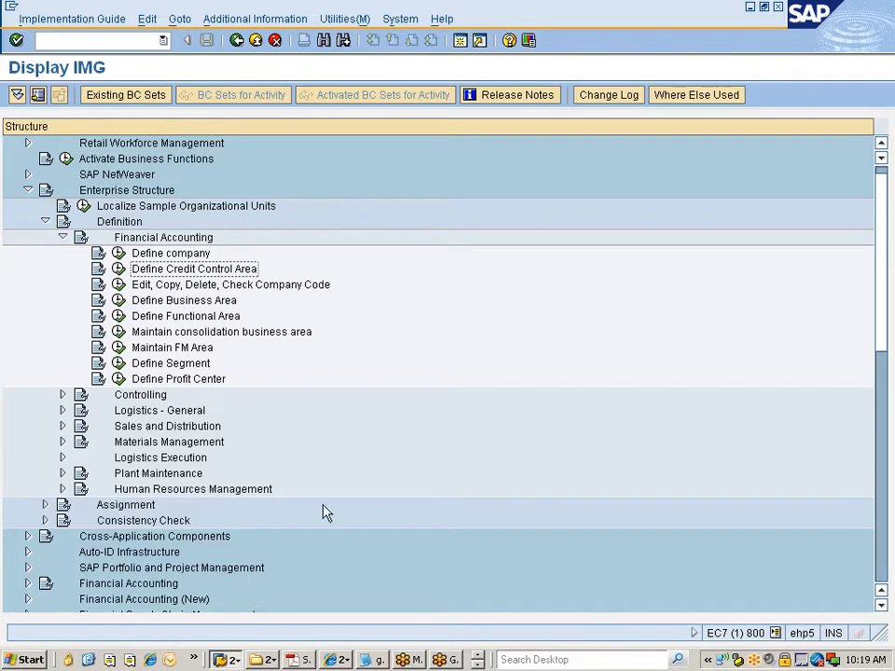
# Step: Switch to the PowerPoint diagram of SAP organizational structures to review the entity relationships, and return to the SAP IMG
pyautogui.hotkey('alt', 'Tab')
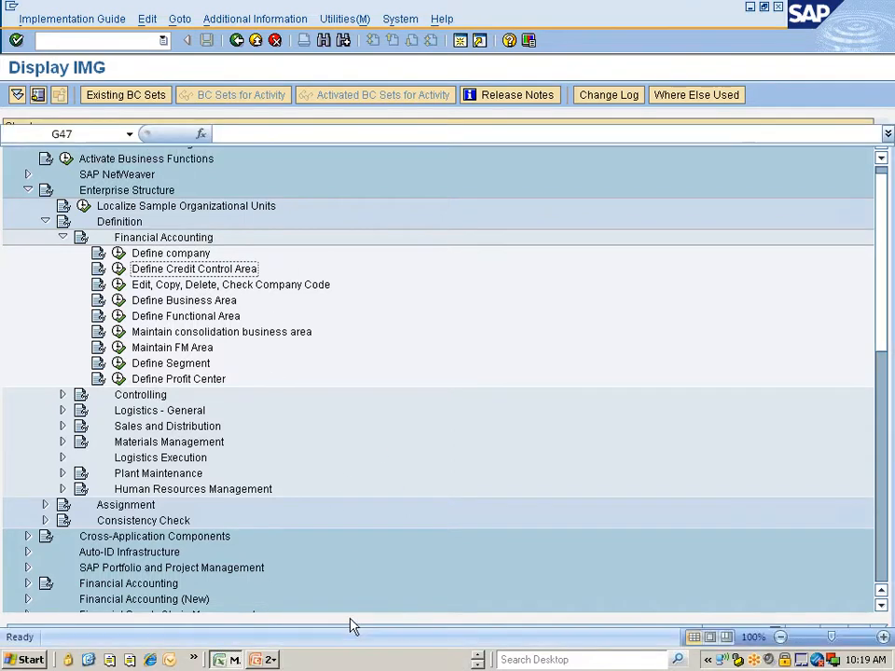
pyautogui.hotkey('alt', 'Tab')
pyautogui.hotkey('alt', 'Tab')
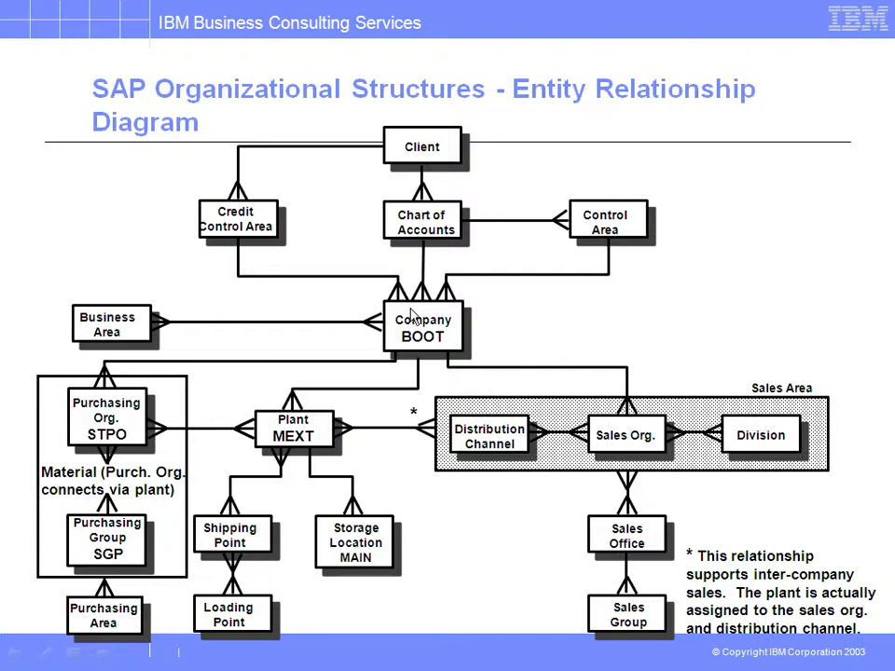
pyautogui.hotkey('alt', 'Tab')
pyautogui.hotkey('alt', 'Tab')
pyautogui.press('Tab')
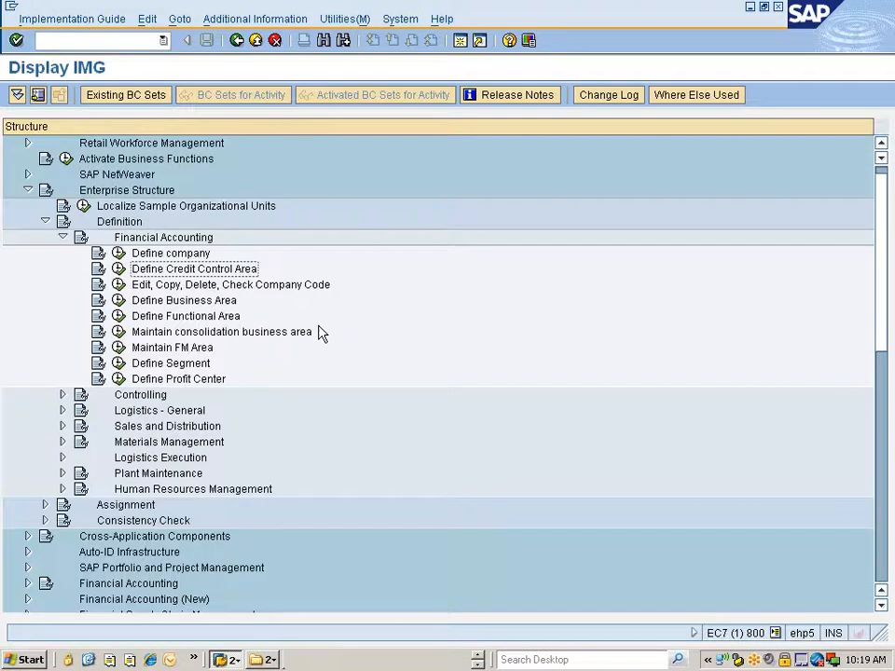
# Step: Select Define company, check the Nissan Group client line in the Excel class notes, and return to SAP
pyautogui.click(175, 258)
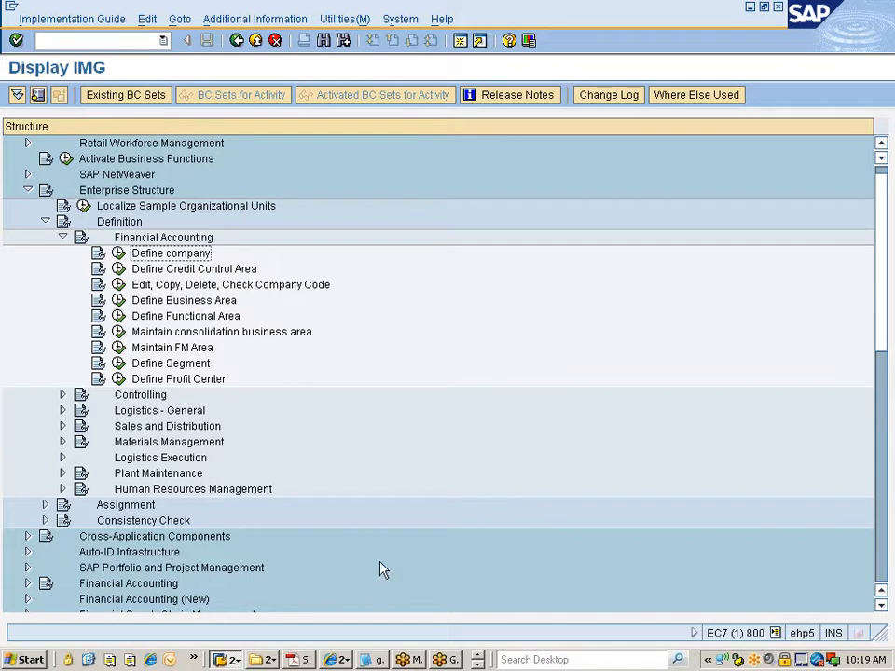
pyautogui.click(476, 664)
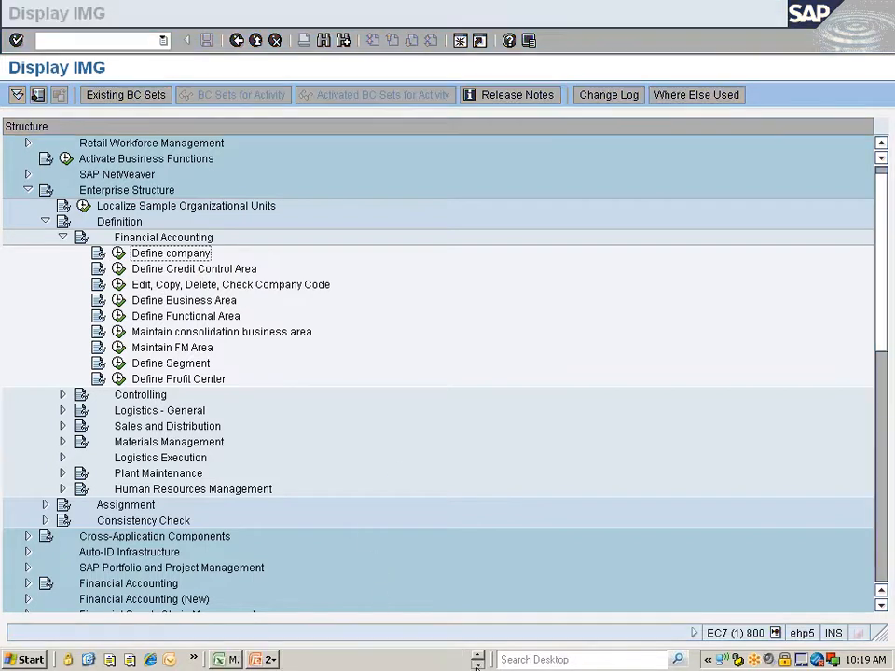
pyautogui.click(234, 660)
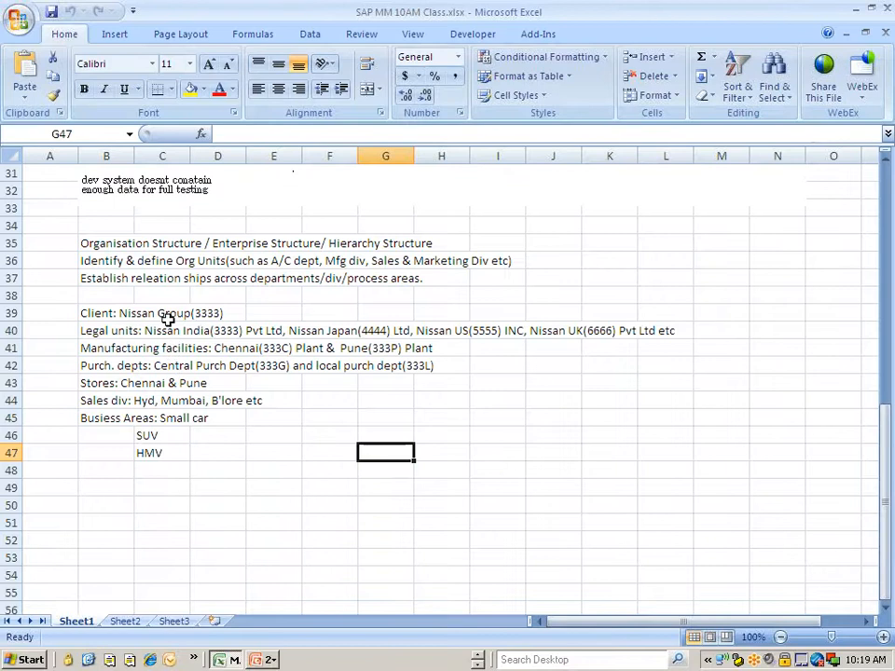
pyautogui.hotkey('alt', 'Tab')
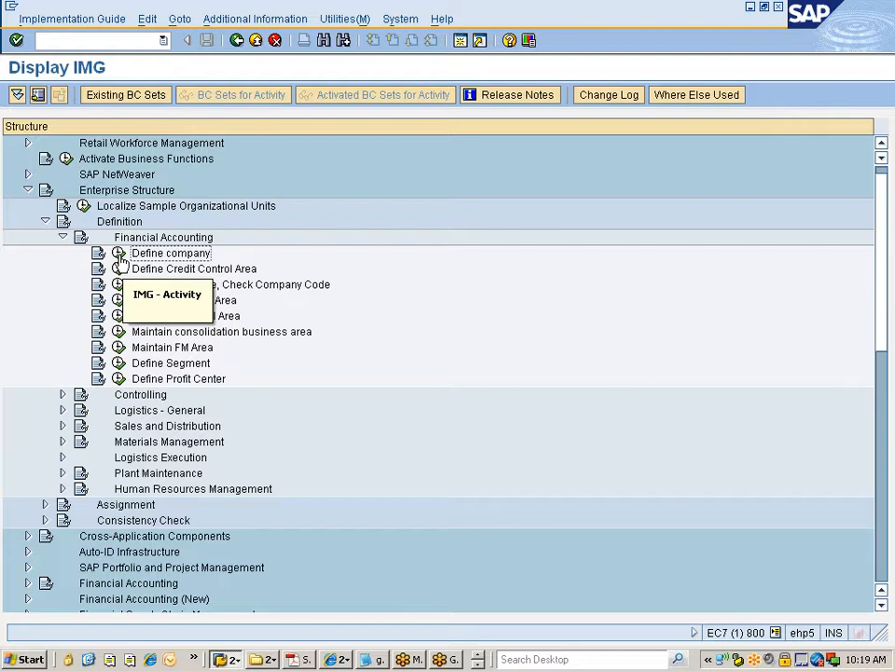
# Step: Open the Define company activity under Financial Accounting and check the number of entries in the company list
pyautogui.click(119, 253)
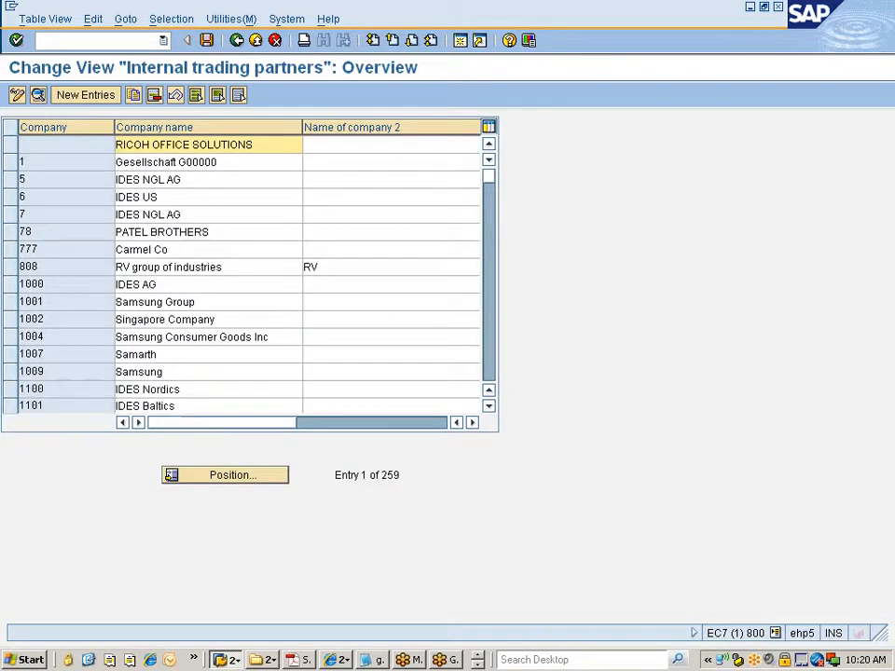
pyautogui.moveTo(333, 475); pyautogui.dragTo(401, 475)
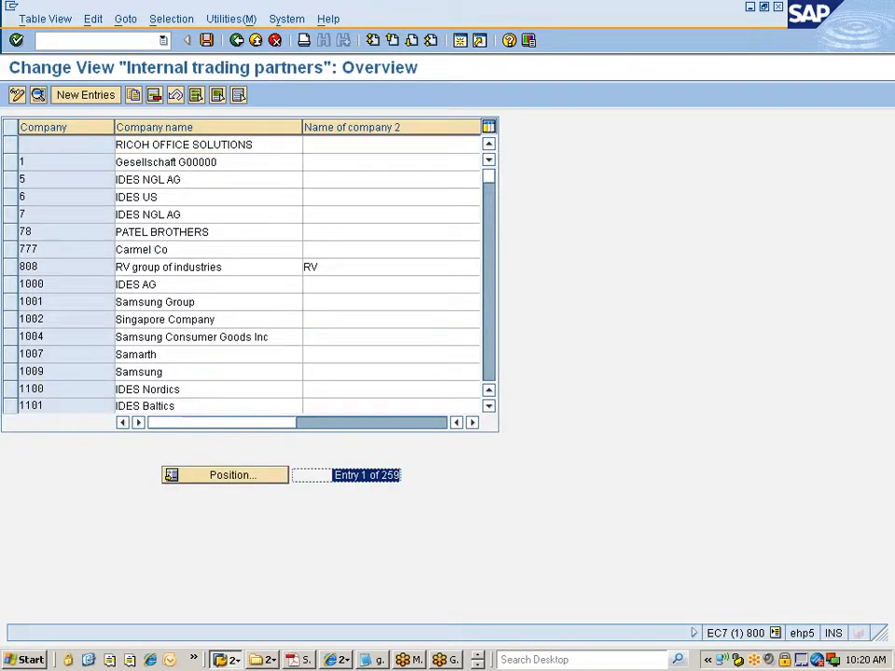
pyautogui.click(400, 476)
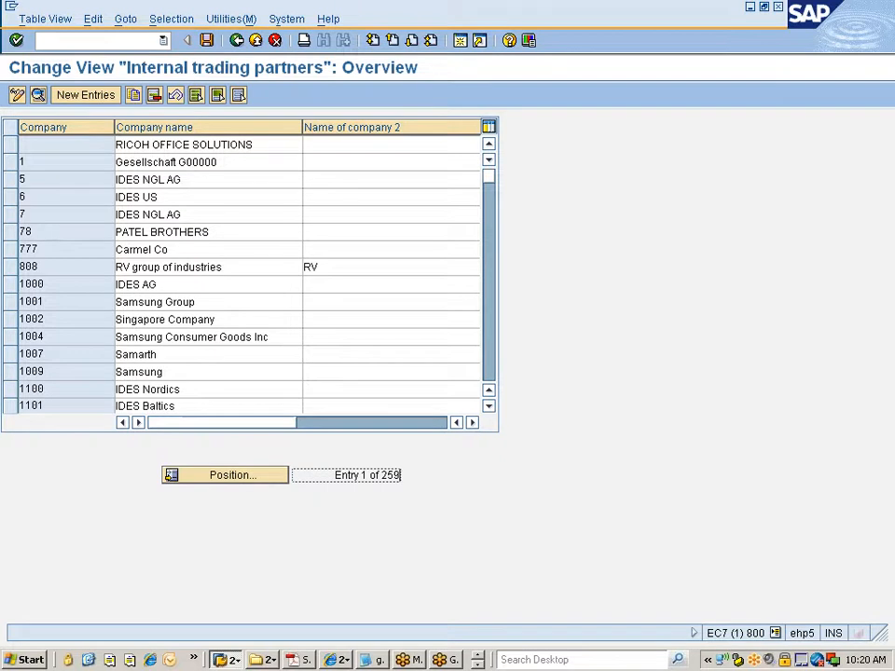
# Step: Select company 1, Gesellschaft G00000, in the company list and start copying it as a new entry
pyautogui.click(10, 163)
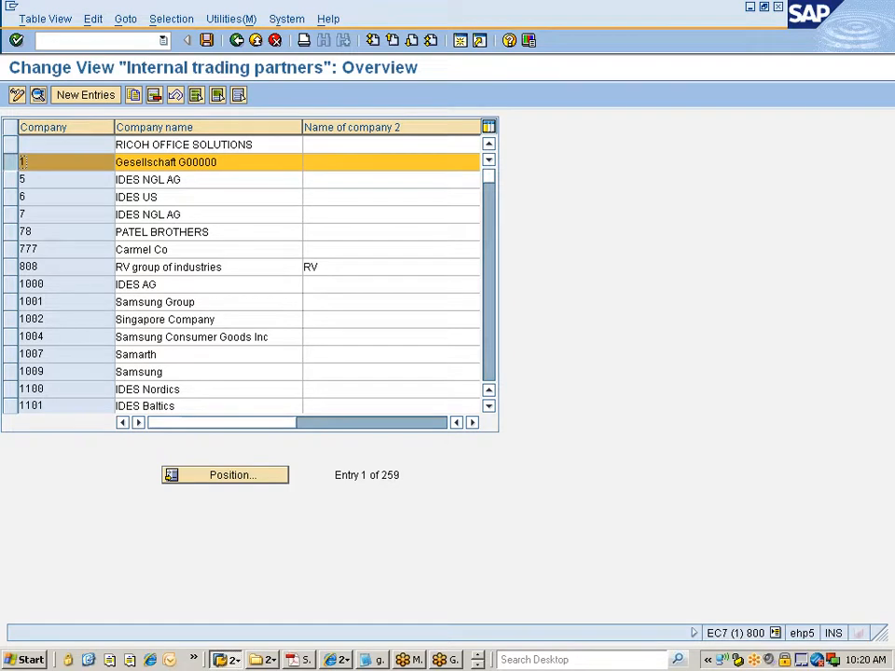
pyautogui.click(11, 164)
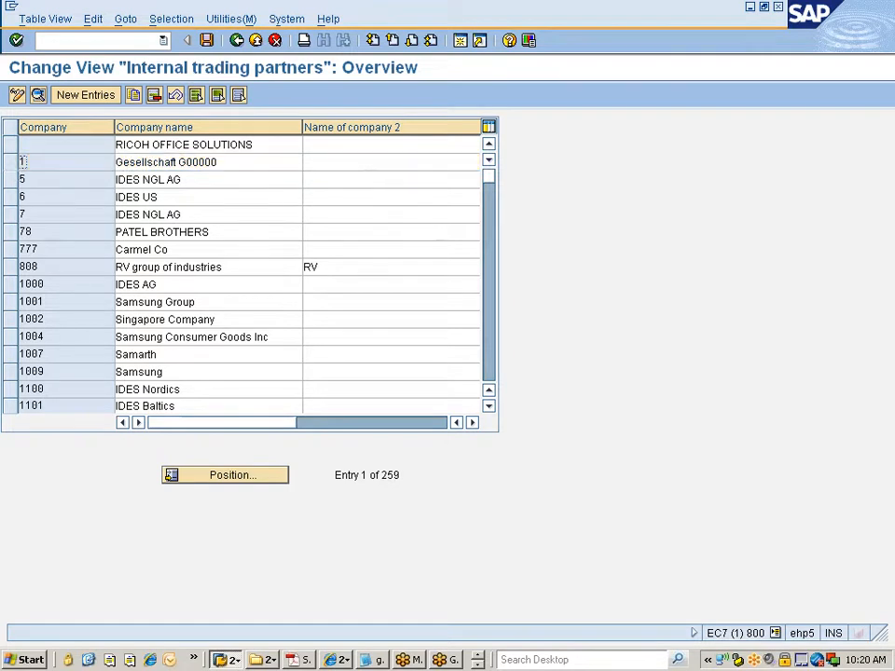
pyautogui.click(174, 162)
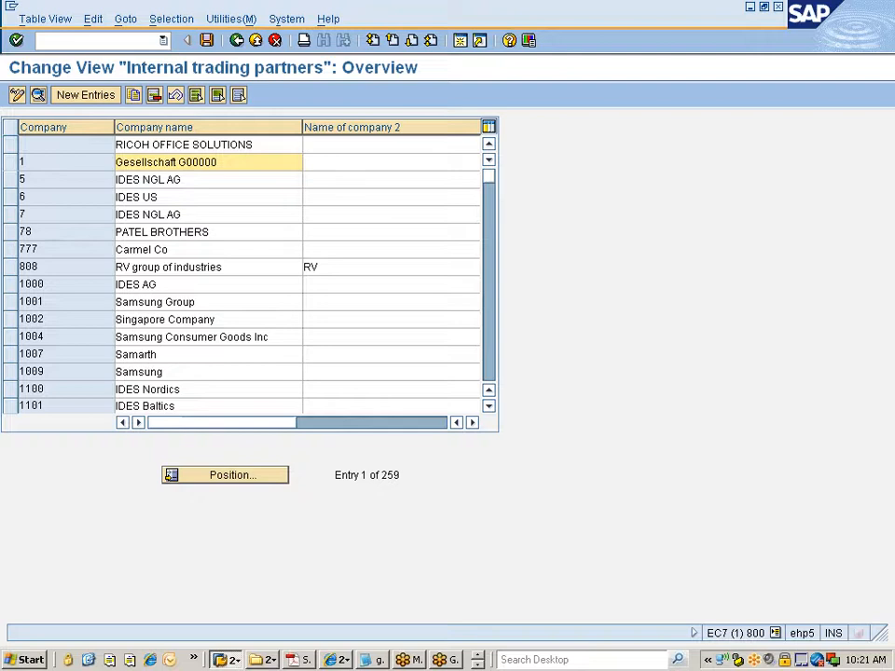
pyautogui.click(11, 163)
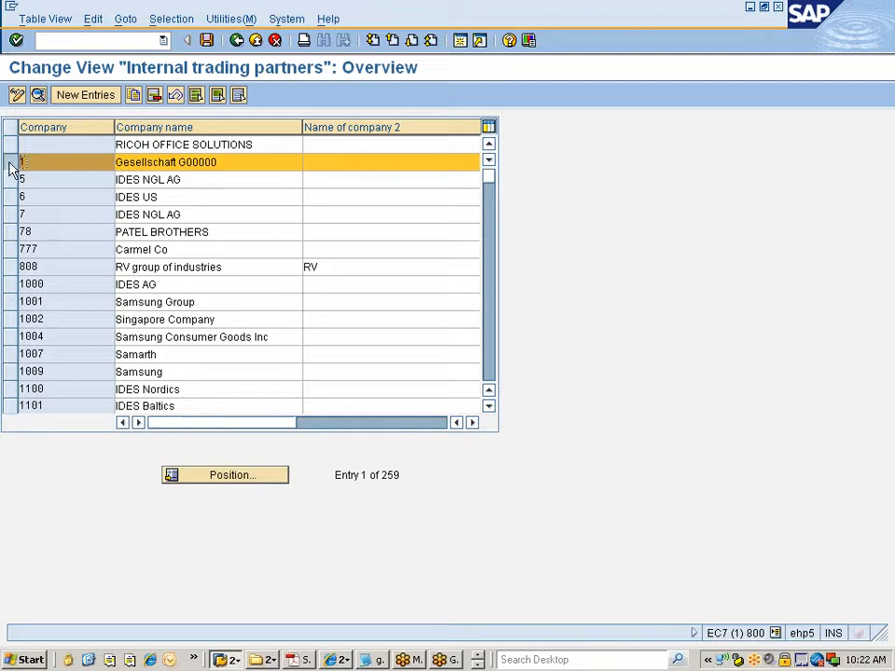
pyautogui.click(133, 95)
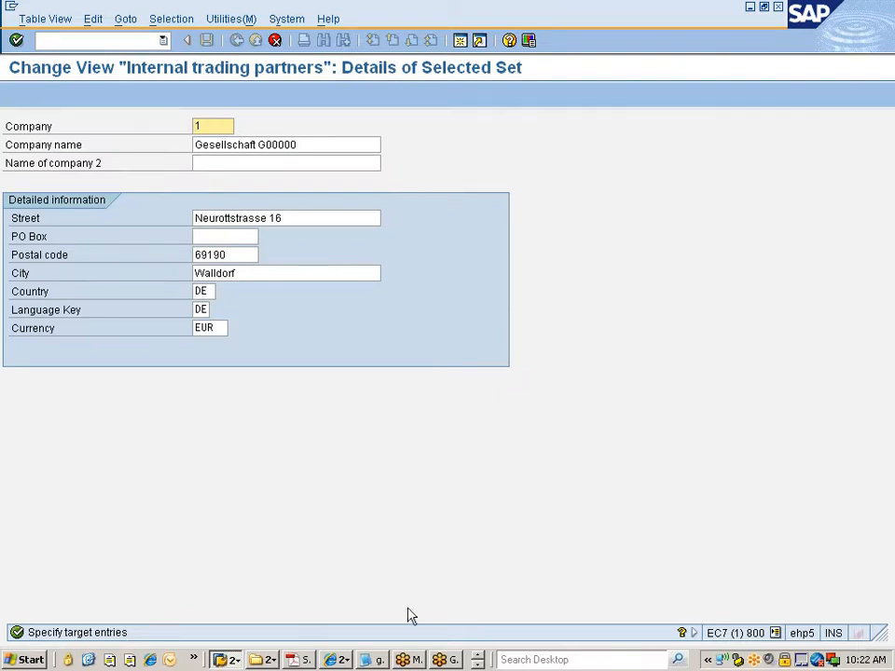
# Step: Look up the Nissan Group client code in cell B39 of the Excel class notes and return to the SAP copy form
pyautogui.click(478, 665)
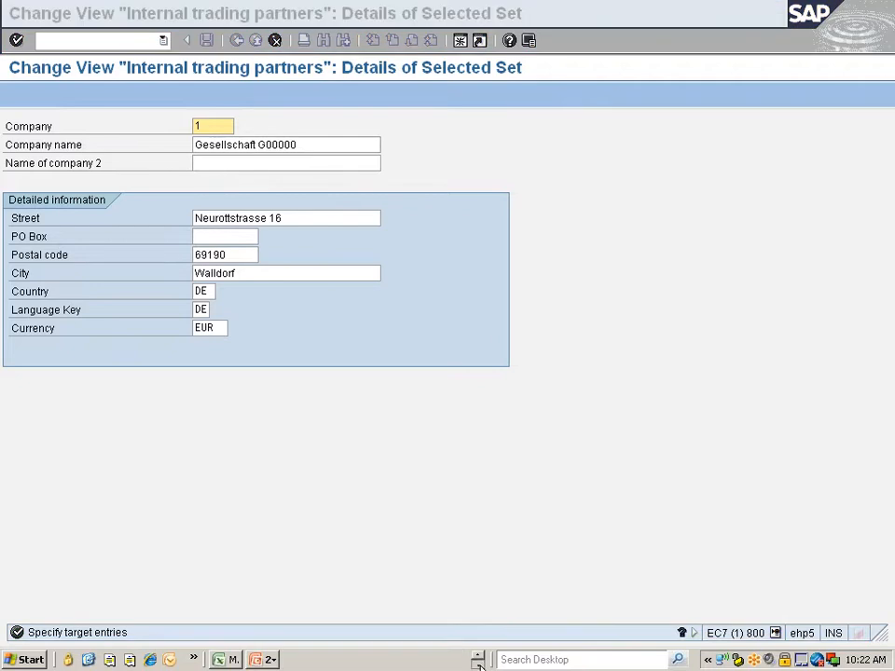
pyautogui.click(230, 659)
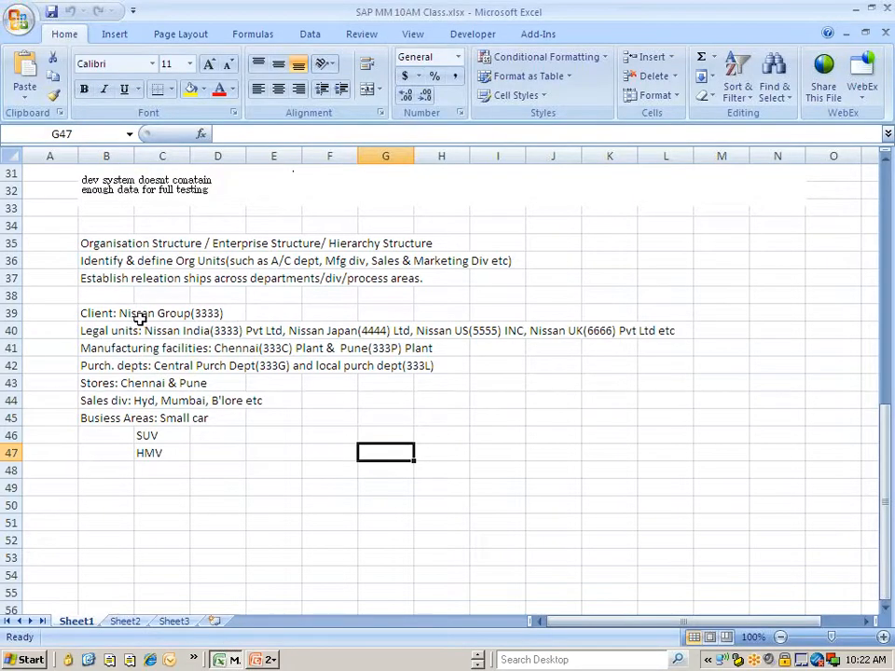
pyautogui.click(84, 314)
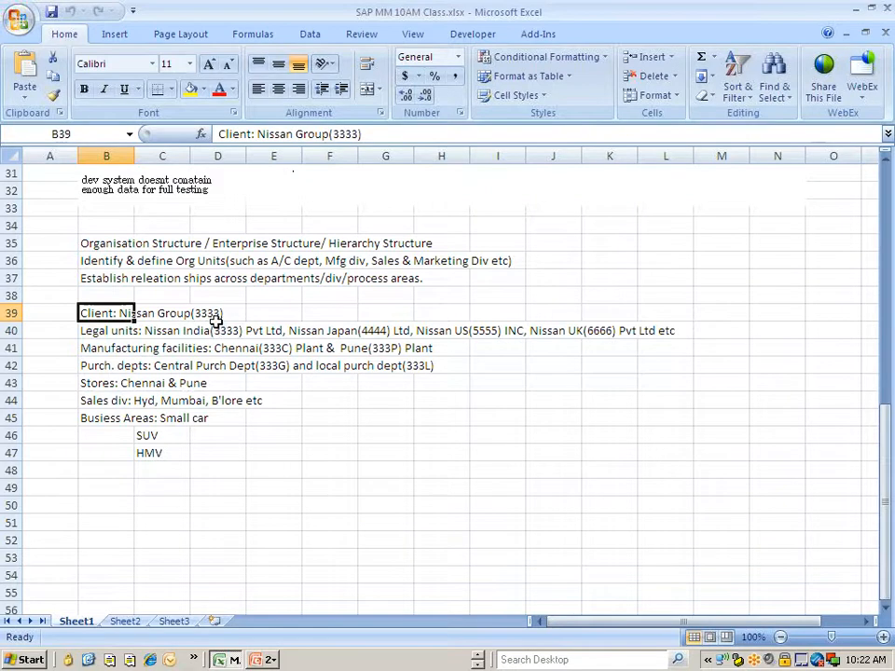
pyautogui.click(479, 662)
pyautogui.click(479, 662)
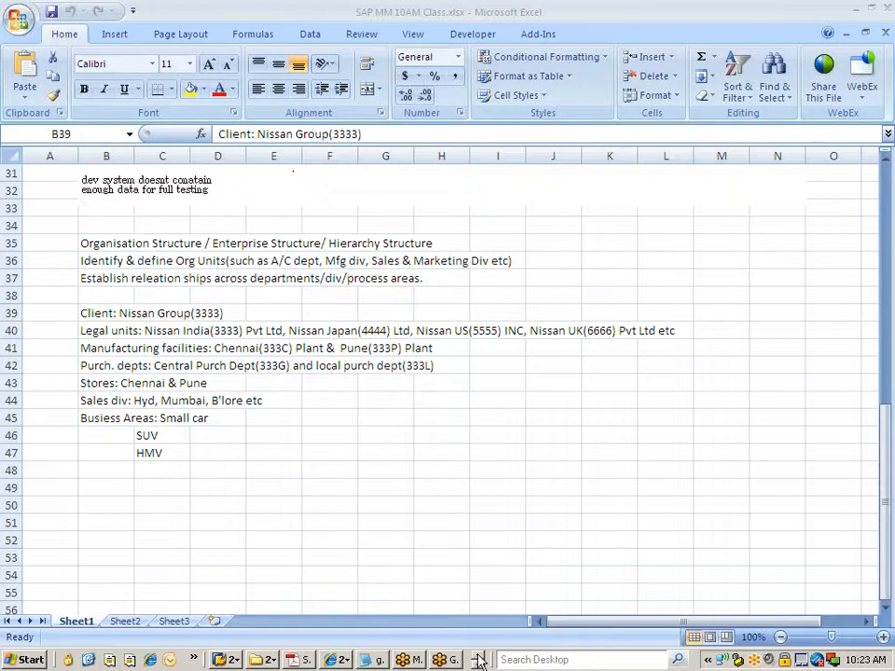
pyautogui.click(227, 659)
pyautogui.click(247, 624)
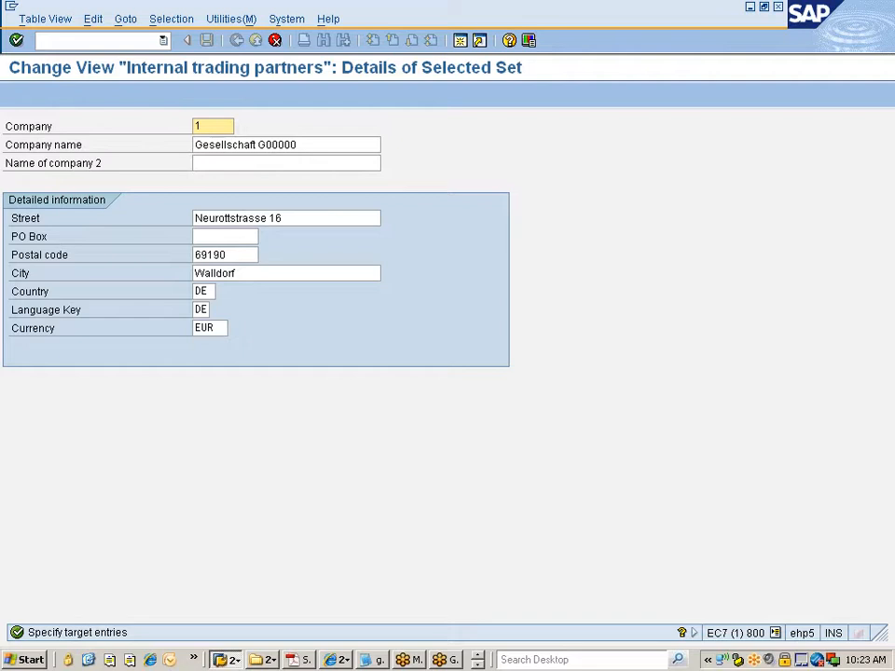
# Step: Set the copied entry's company code to 3333 and its company name to Nissan Group
pyautogui.write('33333')
pyautogui.press('BackSpace')
pyautogui.press('BackSpace')
pyautogui.press('Tab')
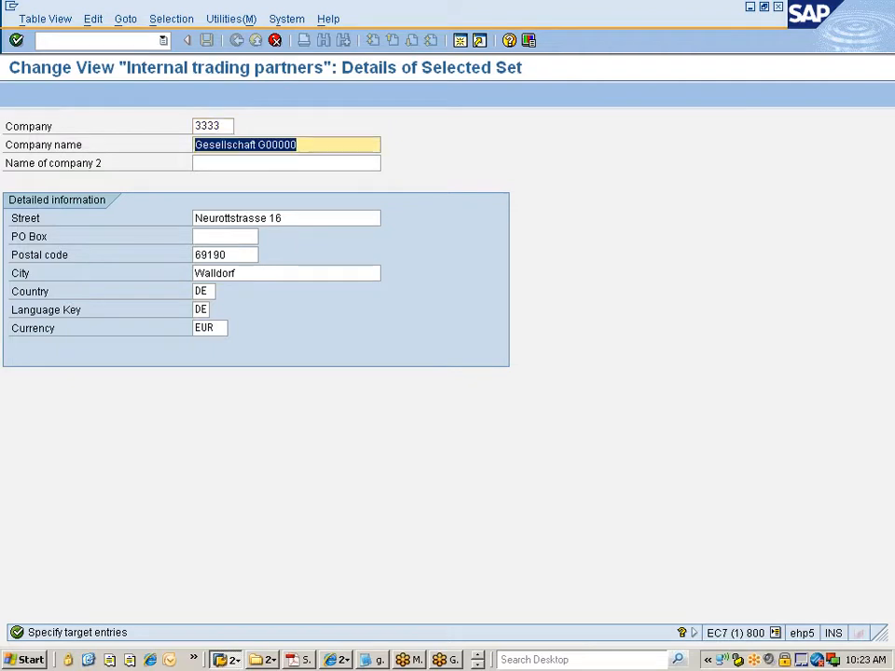
pyautogui.write('Nissa')
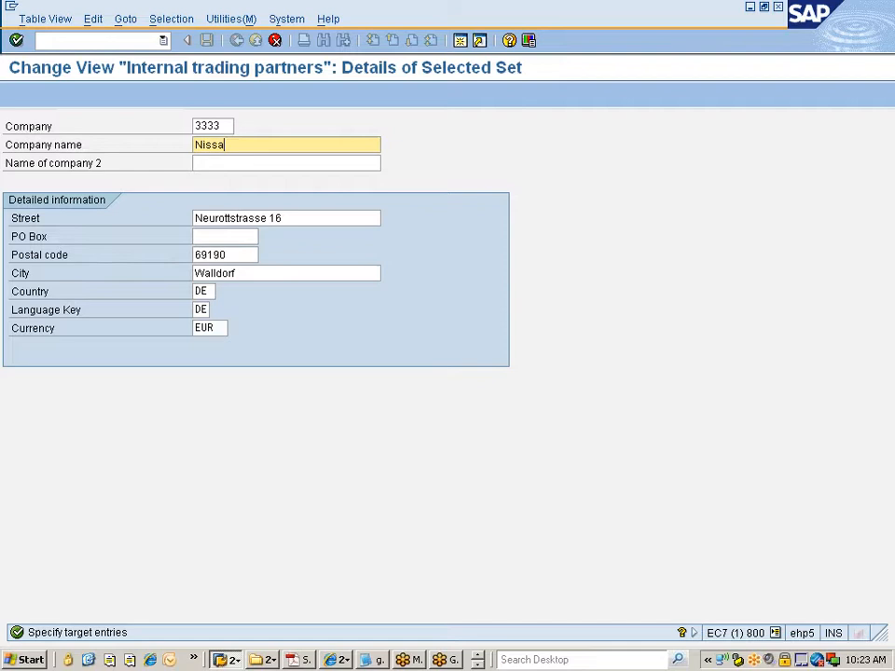
pyautogui.write('n Group')
# Step: Replace the street address of the Nissan Group entry and fill in its PO box
pyautogui.press('Tab')
pyautogui.press('Tab')
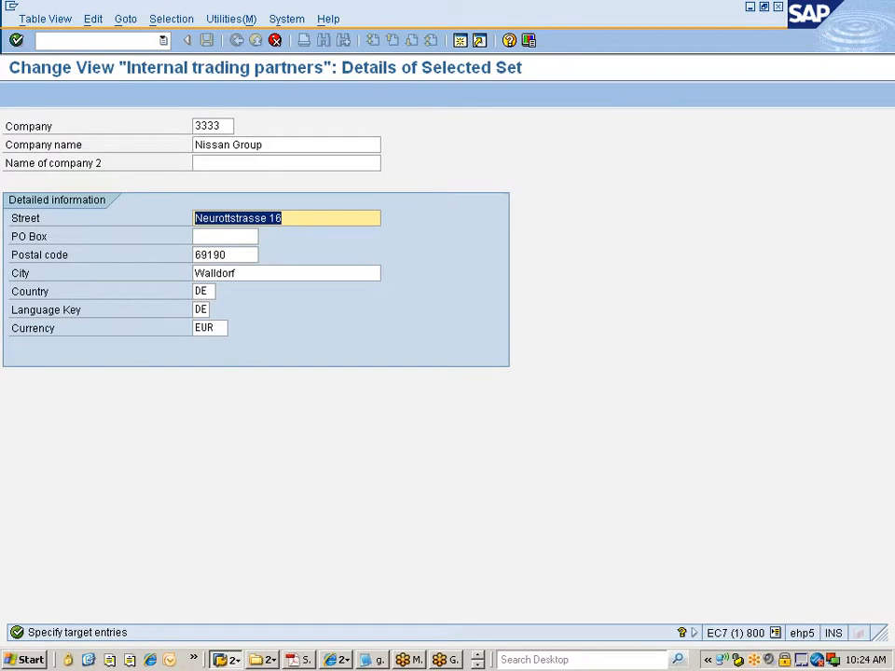
pyautogui.write('Street')
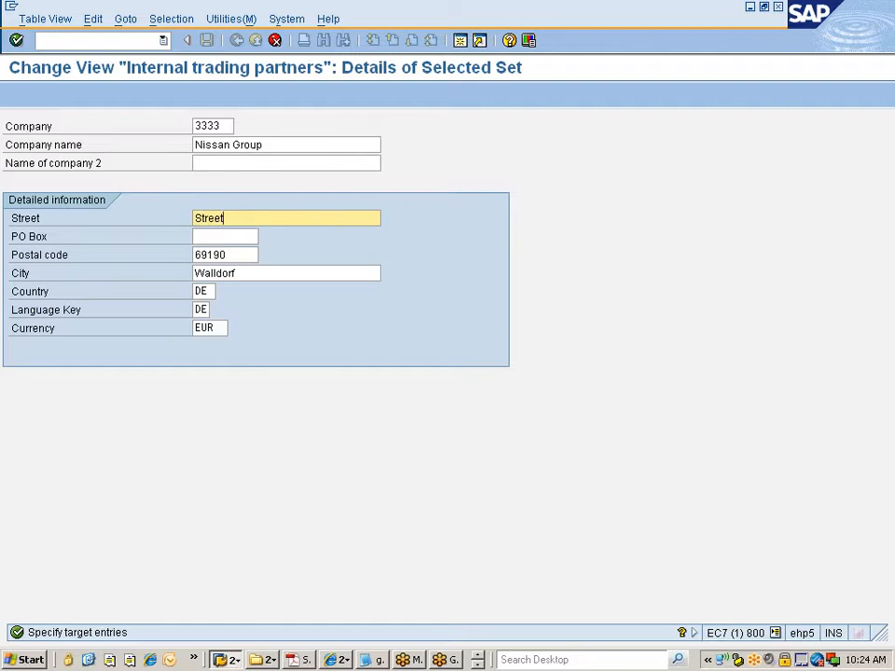
pyautogui.write('#12')
pyautogui.press('Tab')
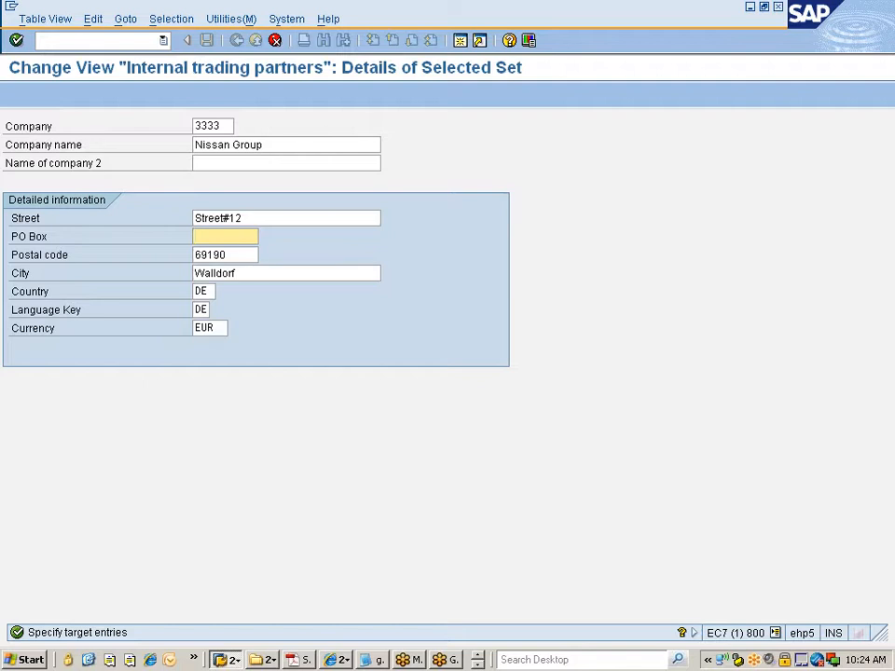
pyautogui.write('567')
pyautogui.press('Tab')
# Step: Correct the company's postal code to six digits and set the city to Chennai
pyautogui.press('Left')
pyautogui.press('Left')
pyautogui.press('Left')
pyautogui.press('Left')
pyautogui.press('Left')
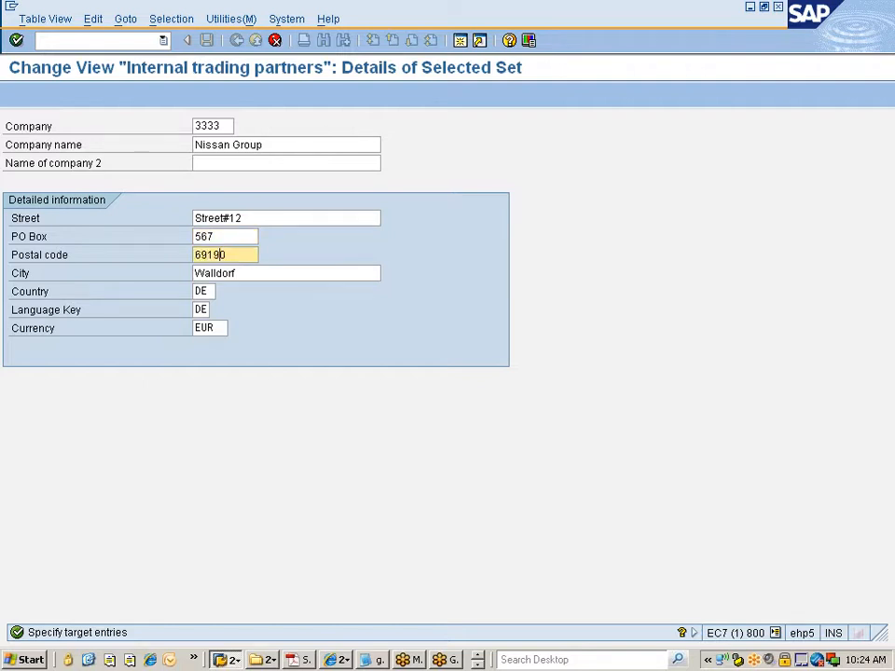
pyautogui.write('5')
pyautogui.press('Tab')
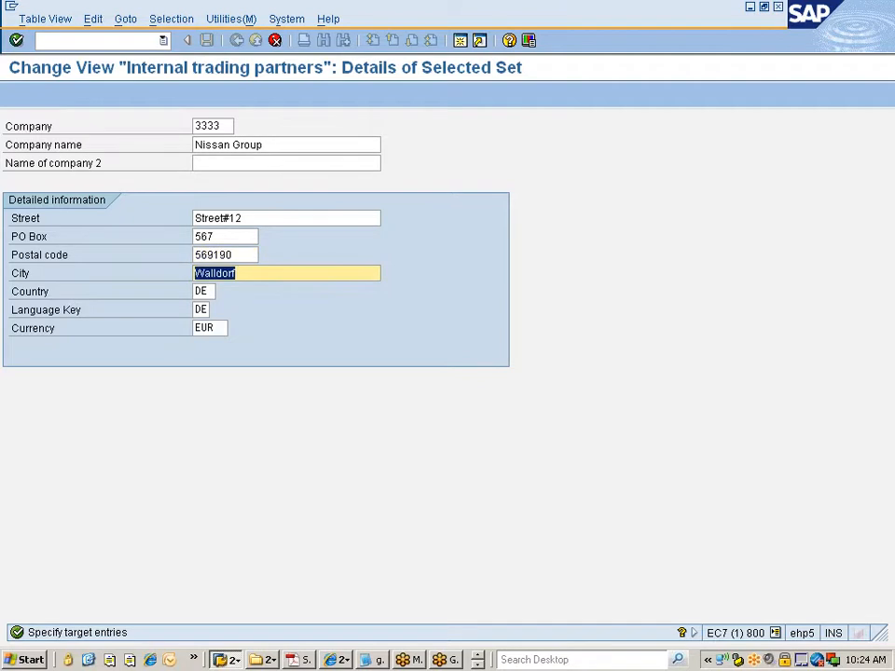
pyautogui.write('Ch')
pyautogui.write('ennai')
pyautogui.press('Tab')
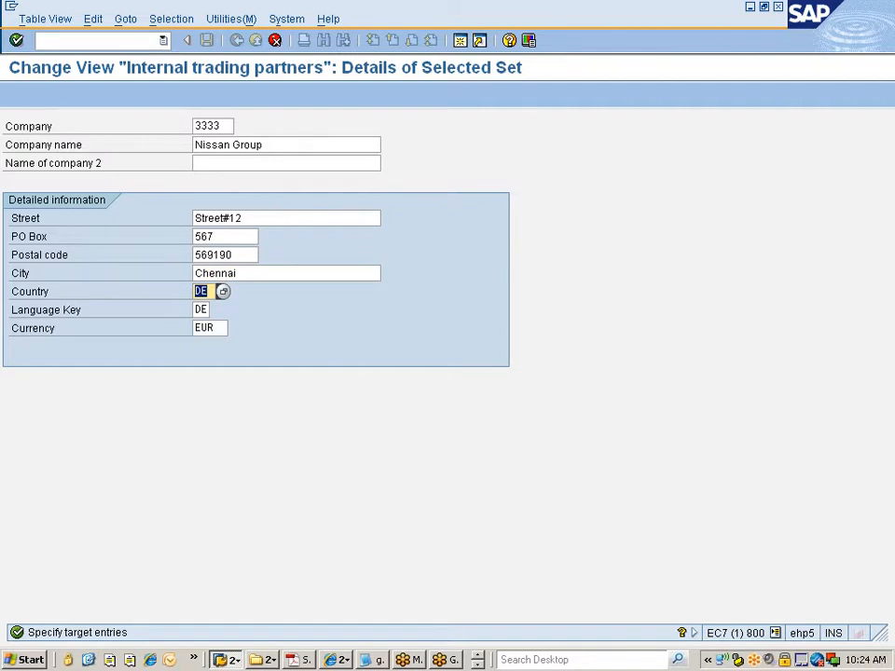
# Step: Set the company's country to IN, choosing India from the list of possible countries
pyautogui.write('I')
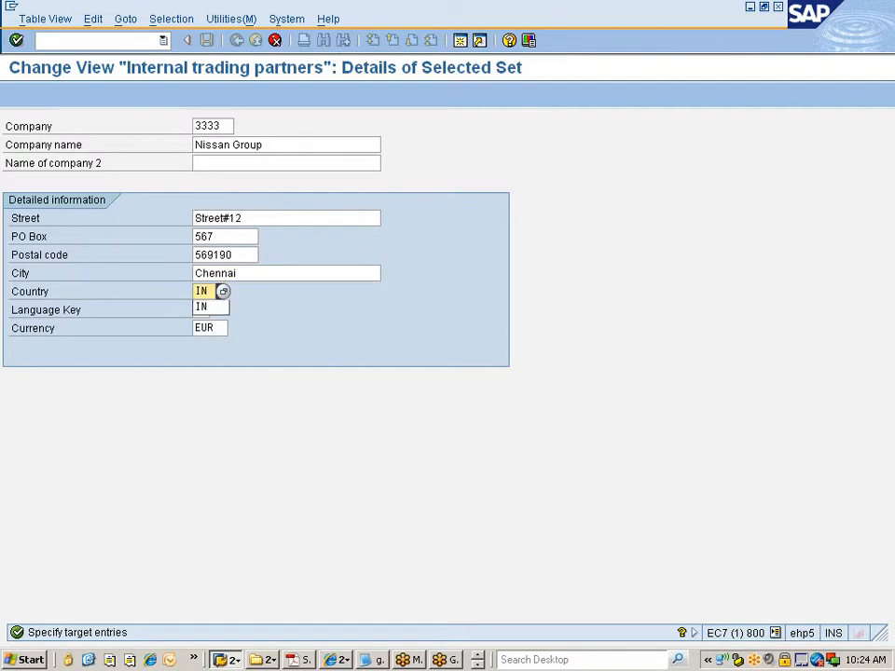
pyautogui.write('N')
pyautogui.press('Tab')
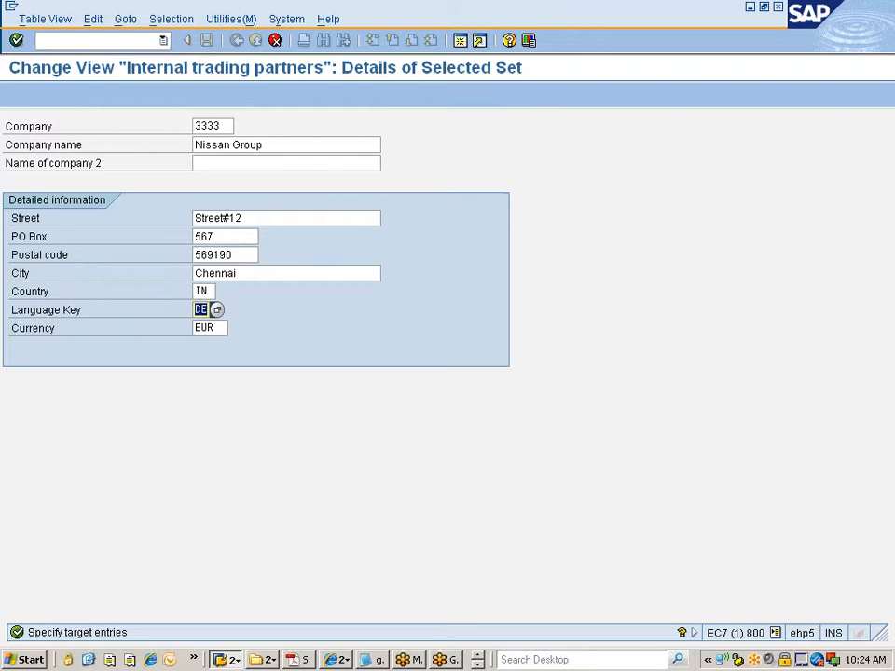
pyautogui.click(201, 291)
pyautogui.click(222, 292)
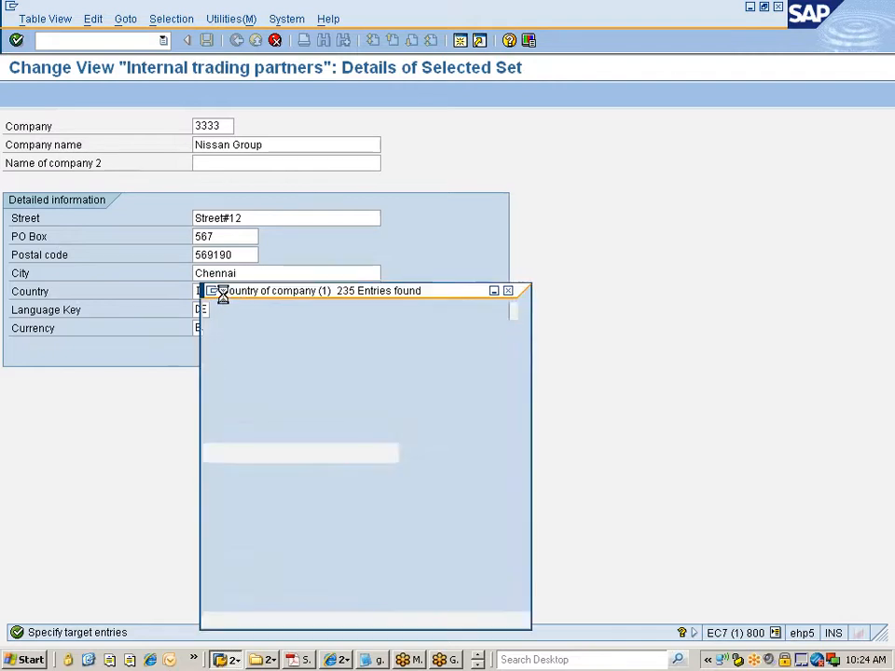
pyautogui.moveTo(291, 228); pyautogui.dragTo(300, 113)
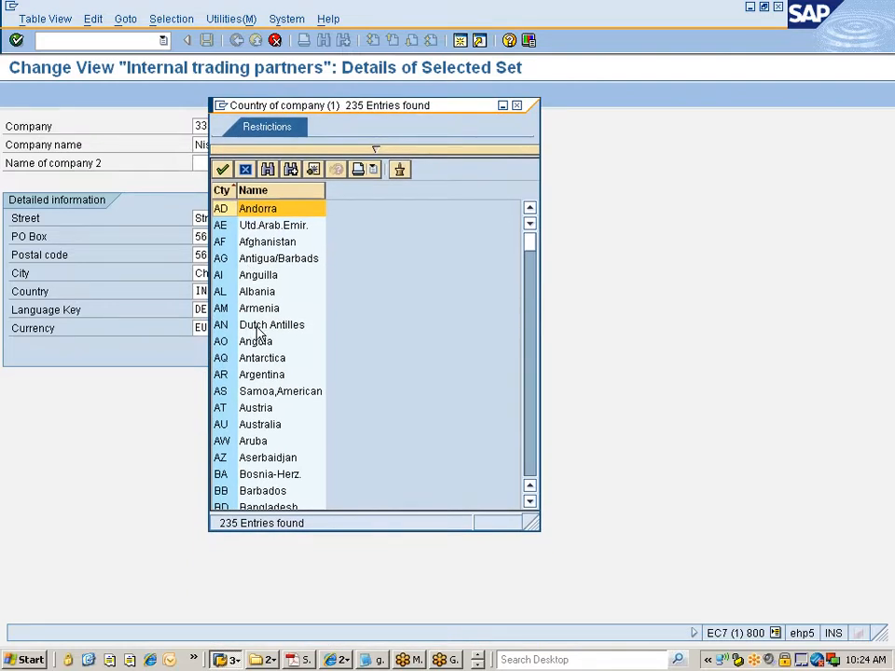
pyautogui.scroll(-3, 259, 333)
pyautogui.scroll(-17, 259, 333)
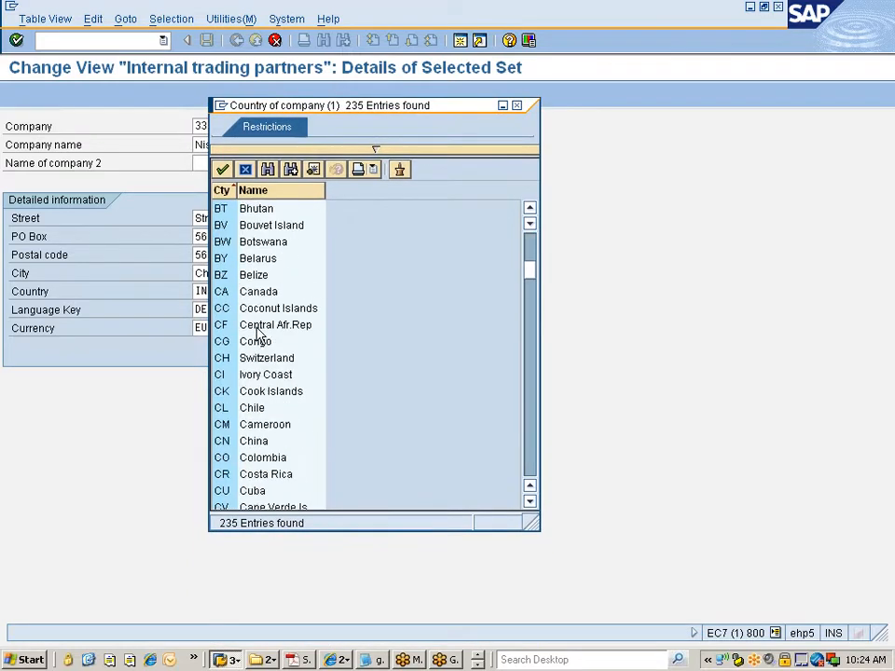
pyautogui.moveTo(294, 122); pyautogui.dragTo(371, 124)
pyautogui.scroll(-9, 326, 413)
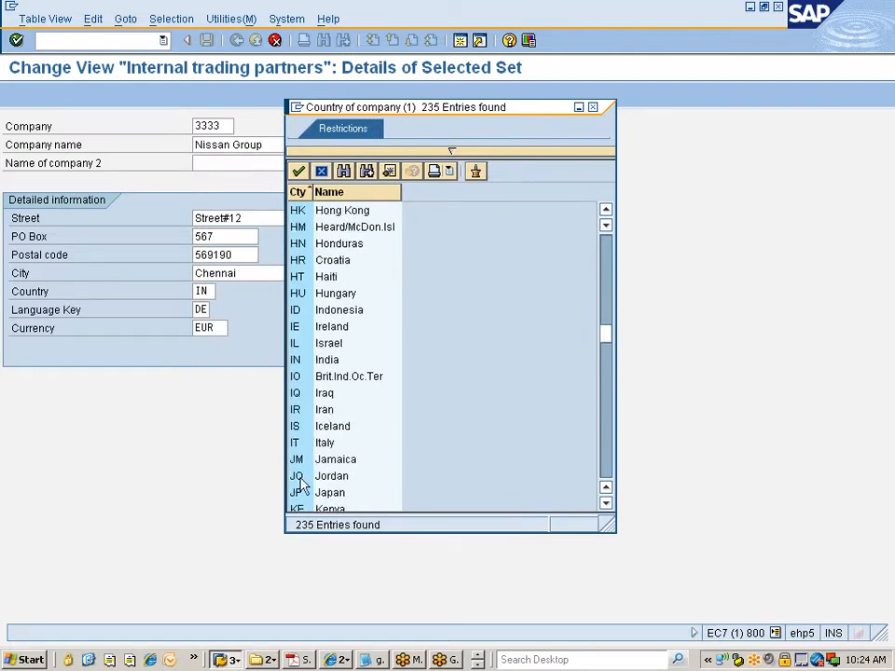
pyautogui.doubleClick(299, 362)
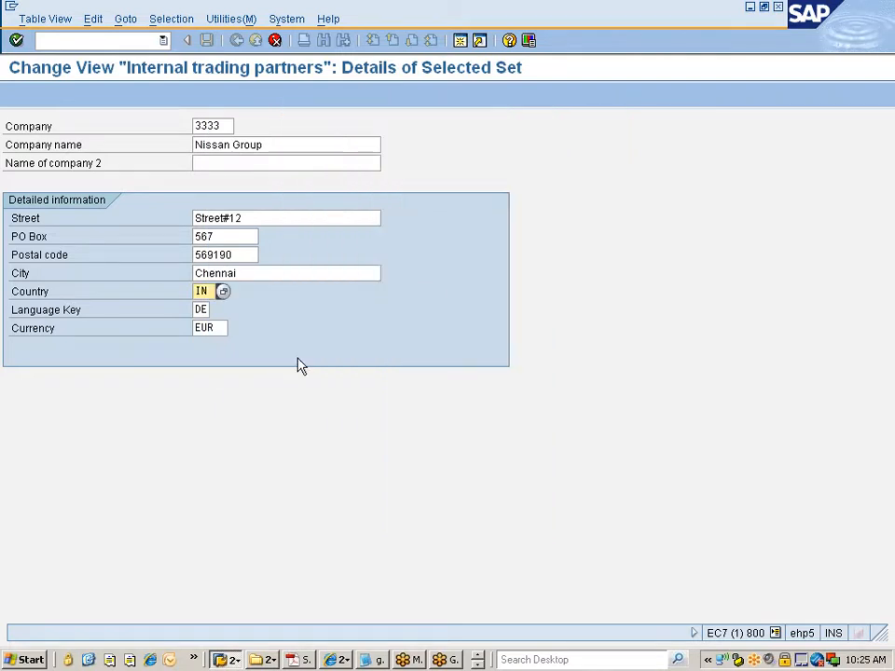
# Step: Set the company's language key to EN, choosing English from the list of possible languages
pyautogui.press('Tab')
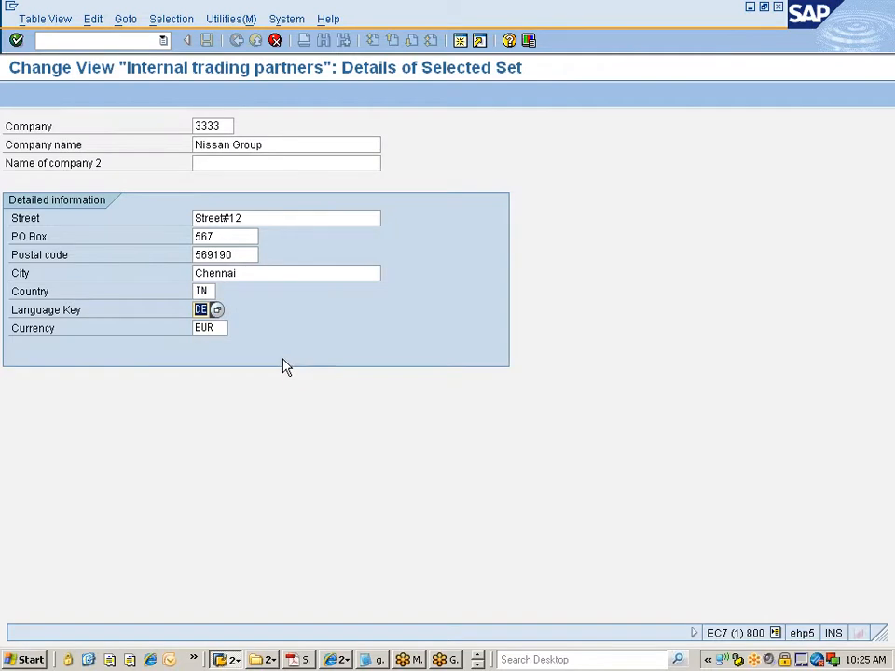
pyautogui.click(217, 311)
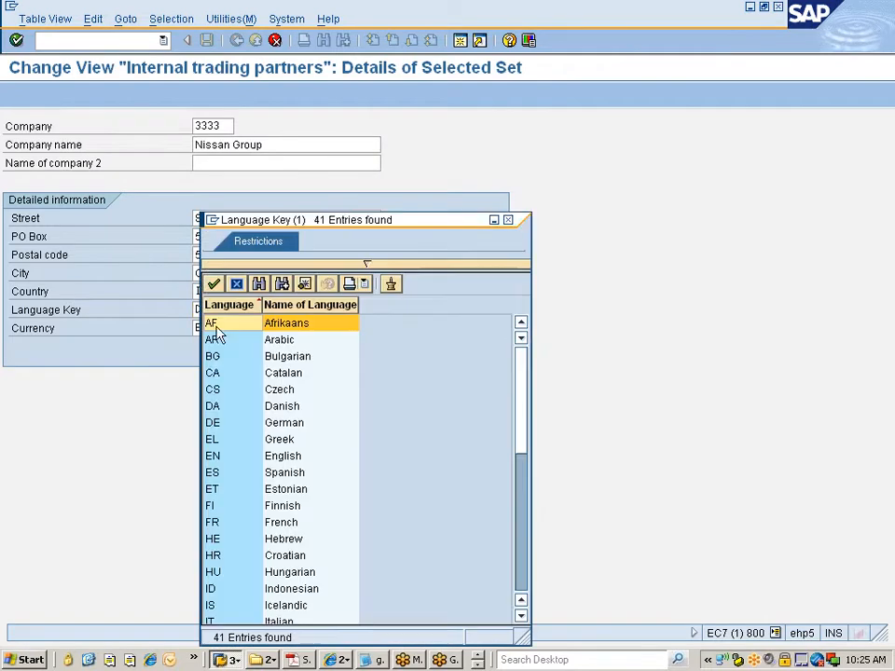
pyautogui.click(215, 455)
pyautogui.doubleClick(213, 457)
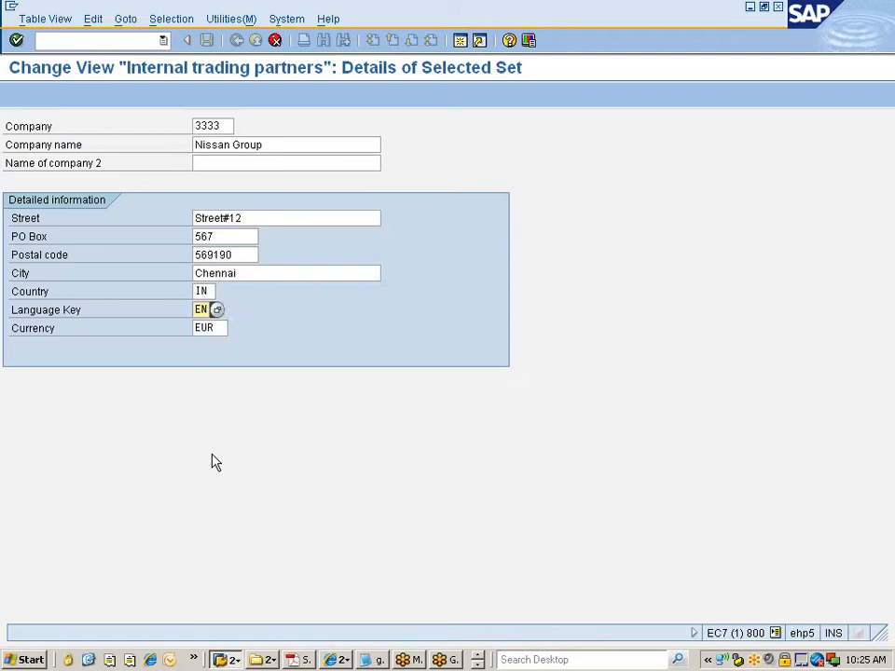
# Step: Find INR in the currency list, set Indian Rupee as the company's currency and confirm the entry
pyautogui.press('Tab')
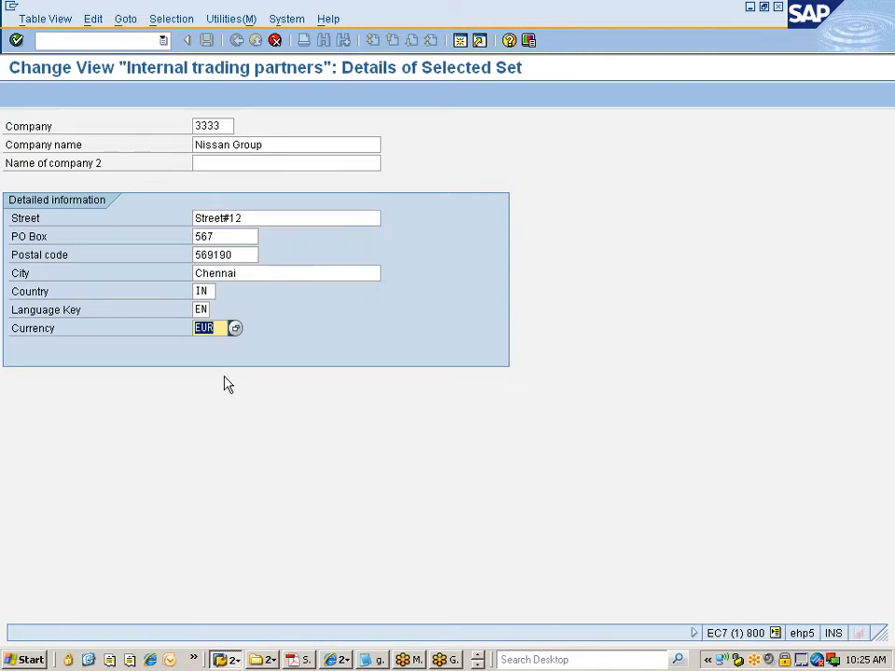
pyautogui.click(236, 329)
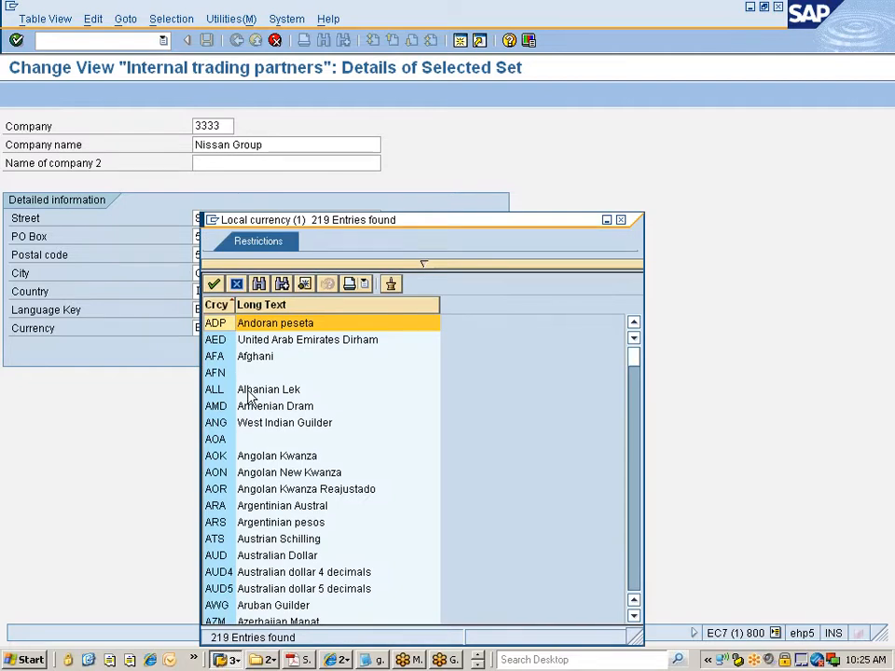
pyautogui.hotkey('ctrl', 'f')
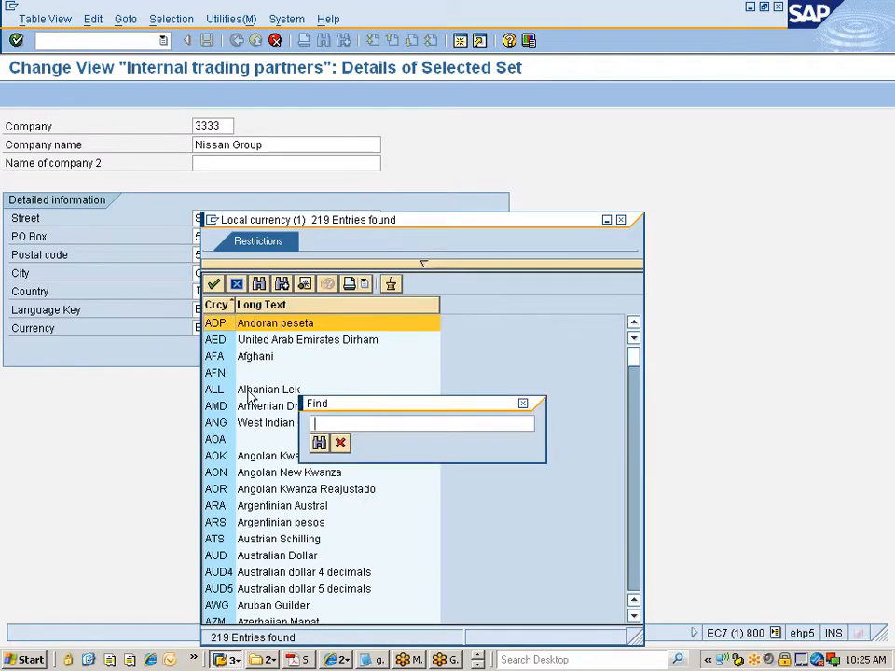
pyautogui.write('INR')
pyautogui.press('Return')
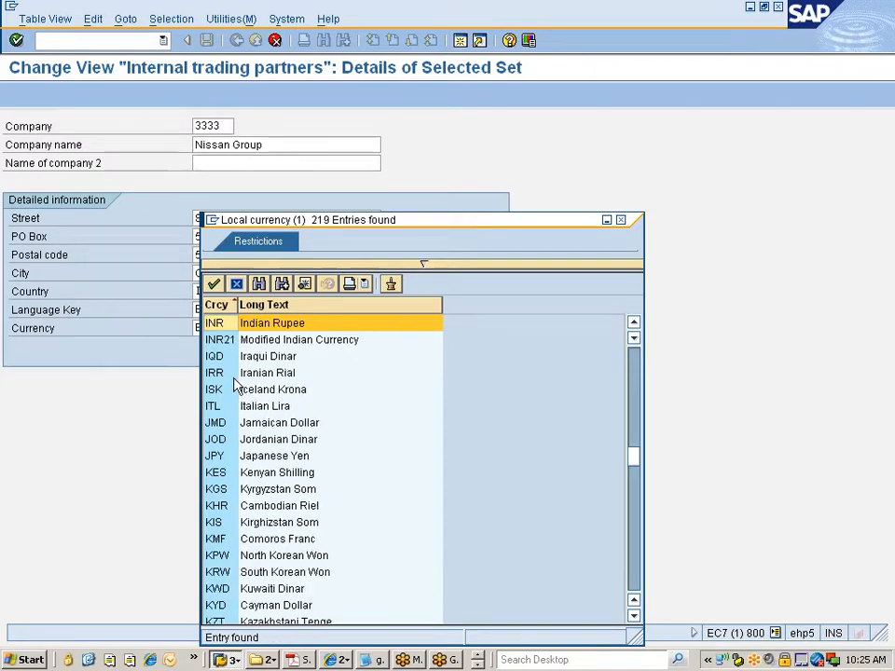
pyautogui.doubleClick(219, 325)
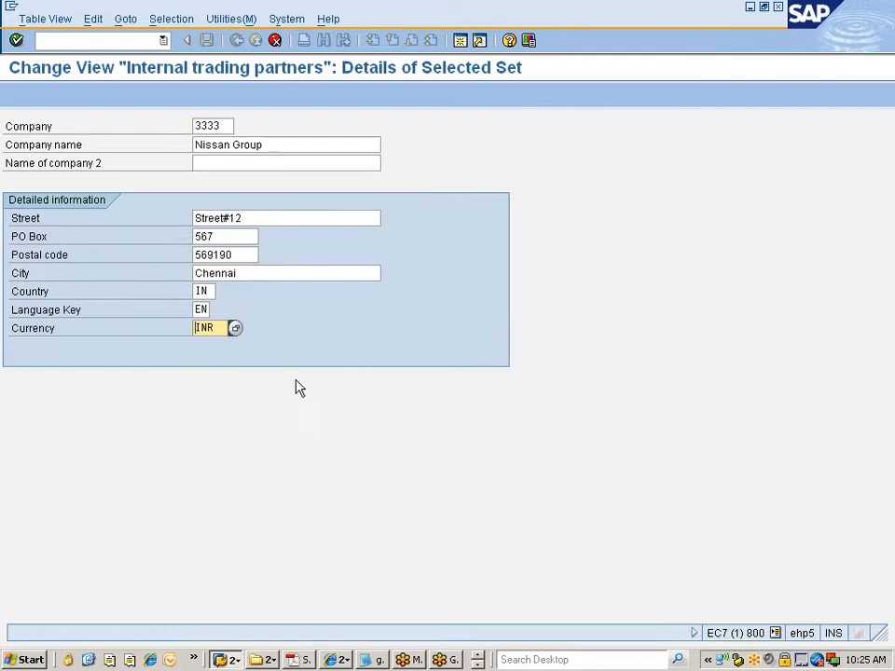
pyautogui.press('Return')
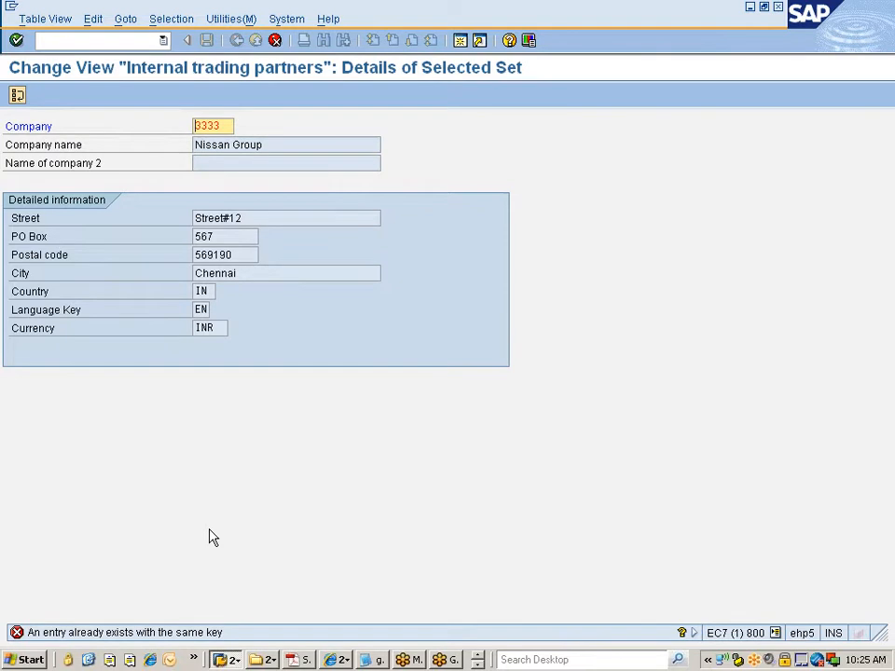
# Step: Change the copied entry's company code to 7777 and confirm the copy
pyautogui.press('Delete')
pyautogui.press('Delete')
pyautogui.press('Delete')
pyautogui.press('Delete')
pyautogui.write('77777')
pyautogui.press('BackSpace')
pyautogui.press('Return')
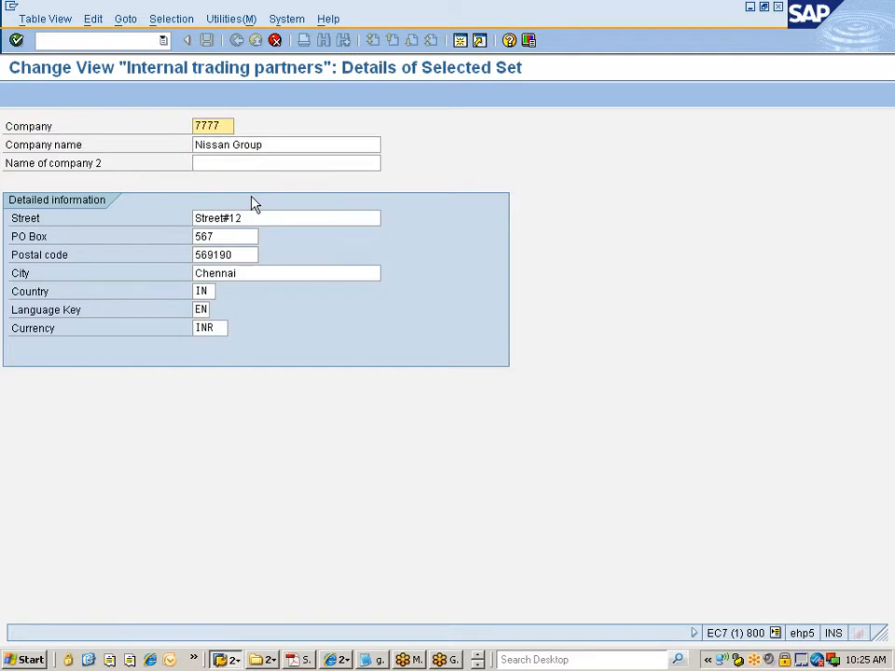
pyautogui.press('Delete')
pyautogui.press('Delete')
pyautogui.press('Delete')
pyautogui.write('777')
pyautogui.press('Return')
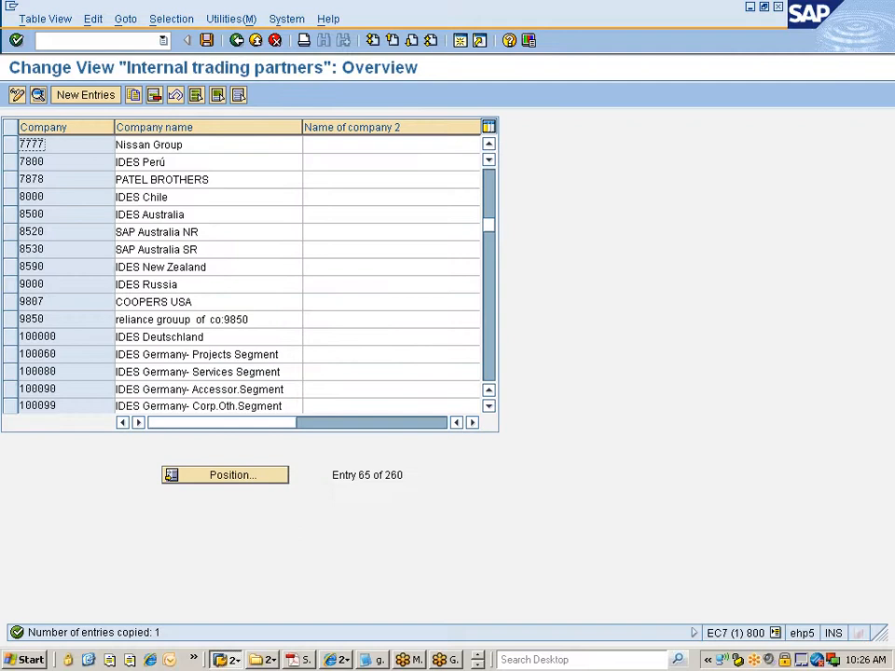
# Step: Save the company list and create a new customizing request with the short description Nissan changes
pyautogui.click(206, 40)
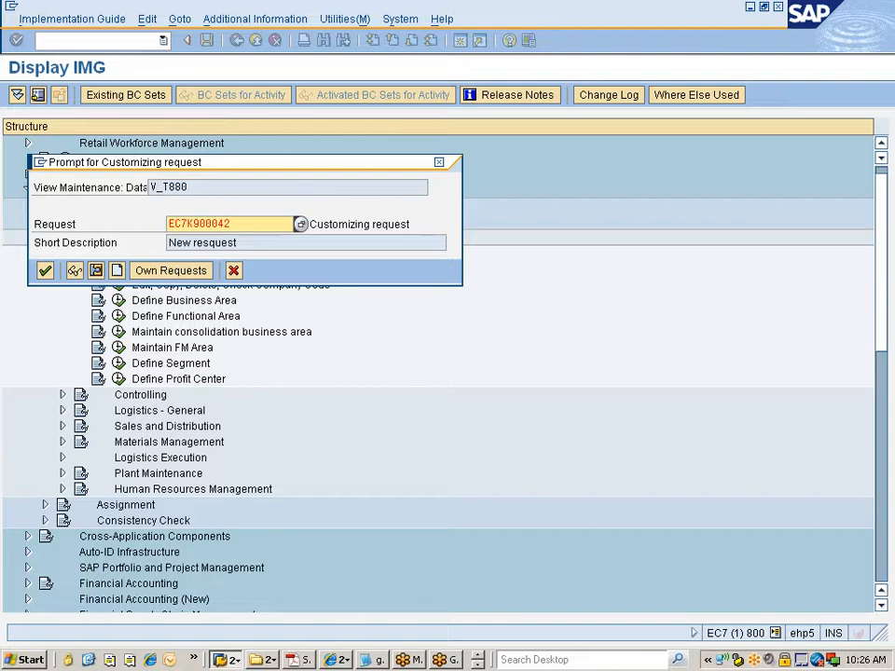
pyautogui.moveTo(190, 166); pyautogui.dragTo(351, 169)
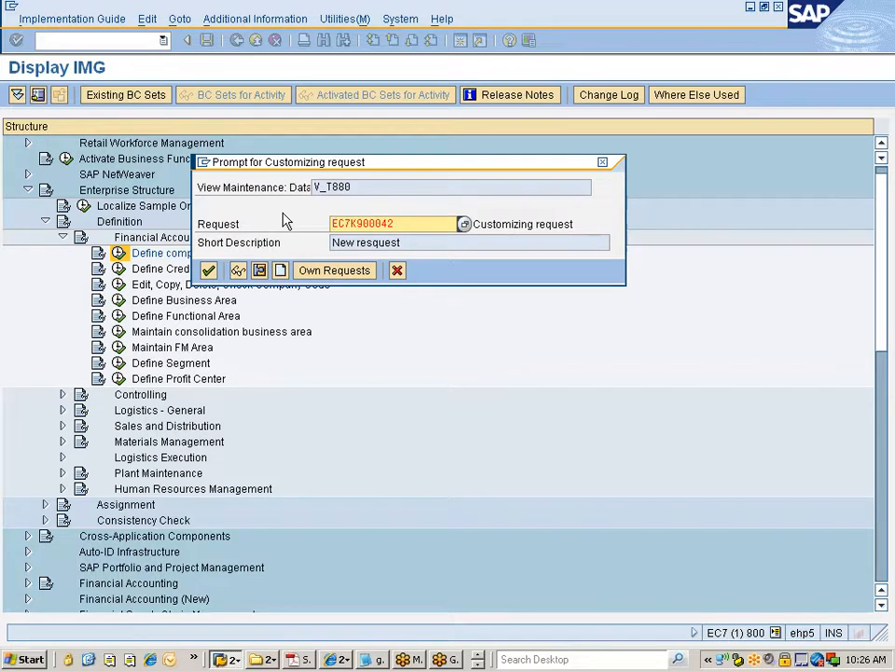
pyautogui.click(279, 271)
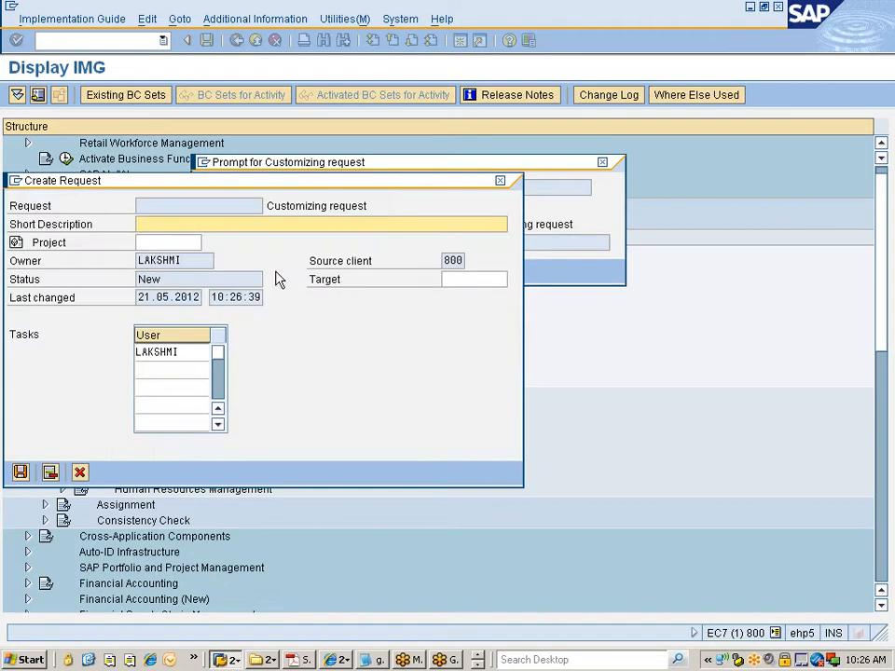
pyautogui.write('Nissan changes')
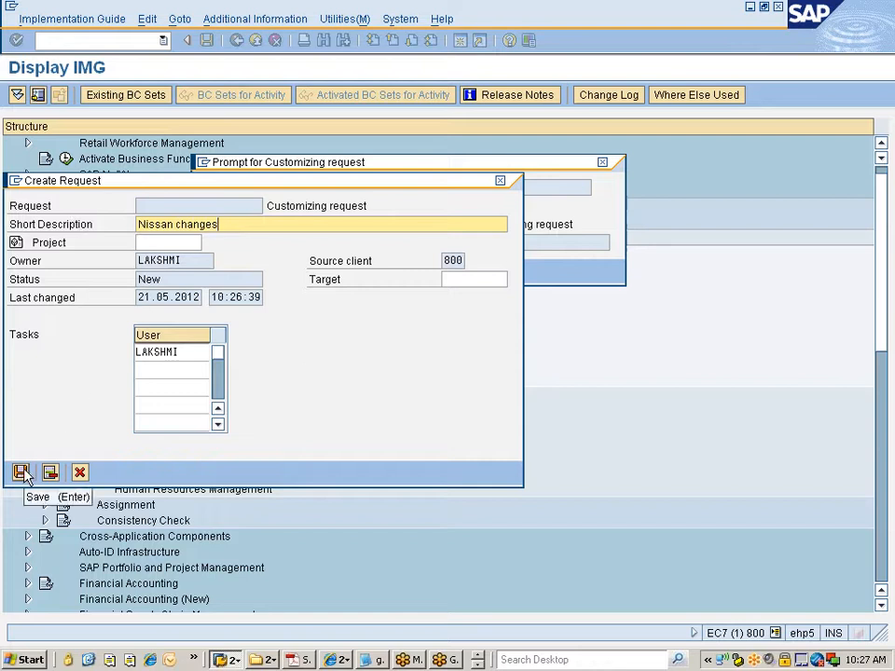
pyautogui.moveTo(224, 186); pyautogui.dragTo(341, 268)
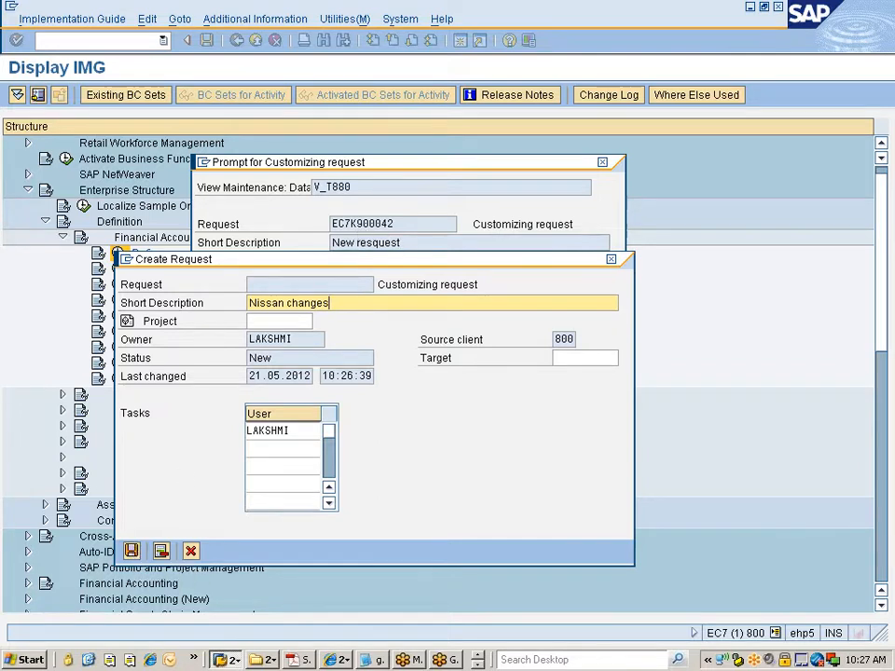
pyautogui.click(131, 550)
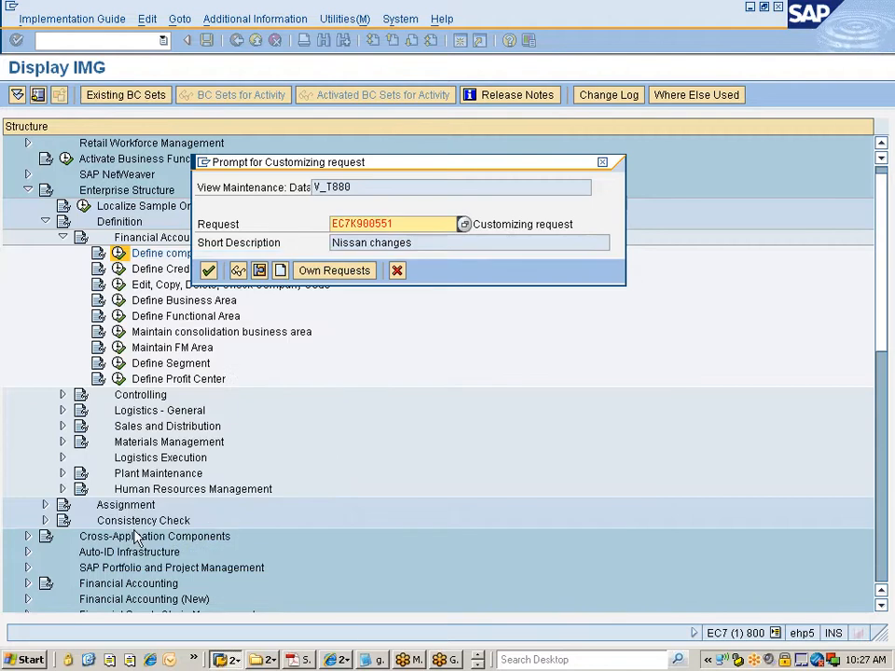
# Step: Review the number of the Nissan changes request and assign the company changes to it to complete saving
pyautogui.click(399, 223)
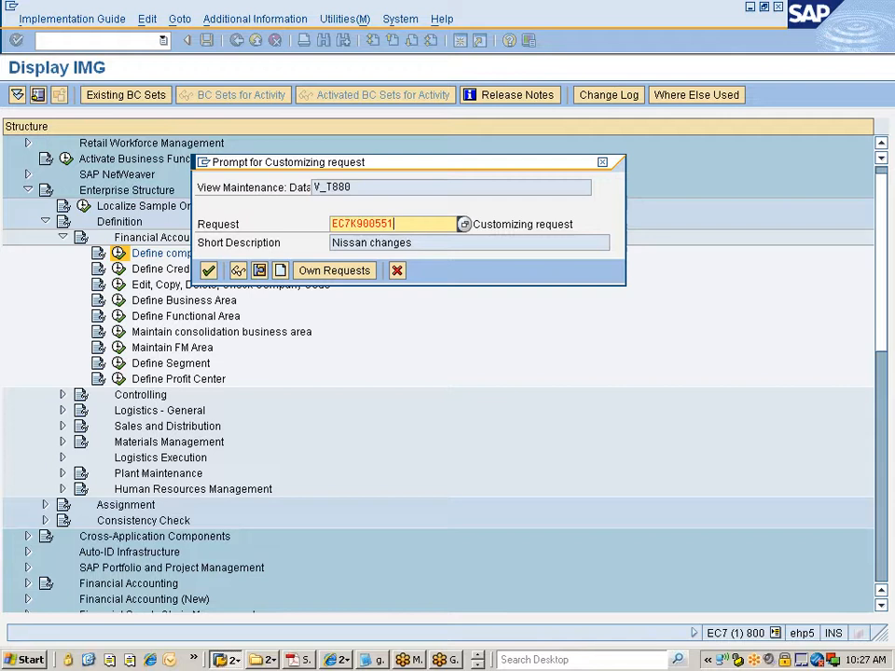
pyautogui.moveTo(395, 224); pyautogui.dragTo(331, 224)
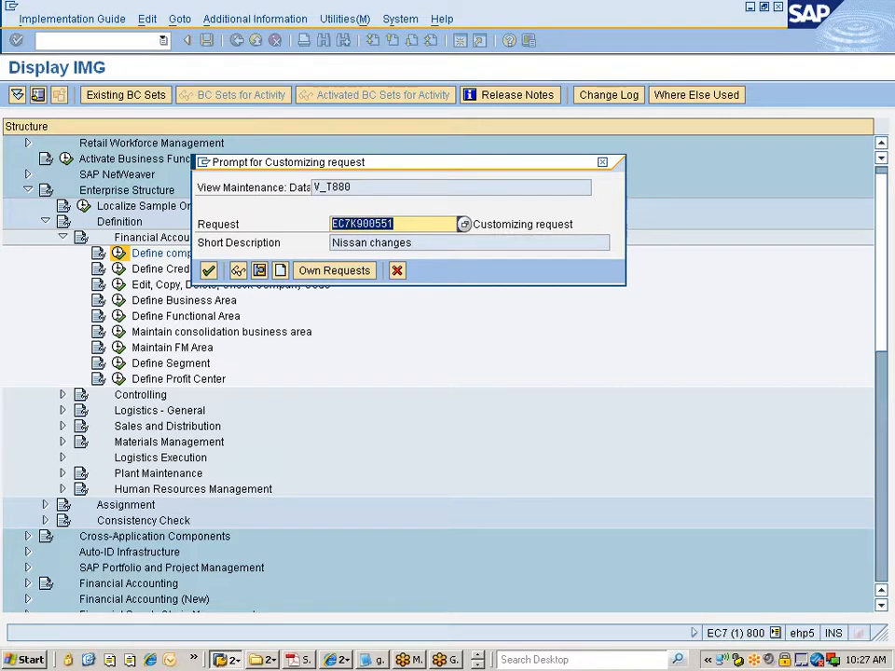
pyautogui.click(331, 224)
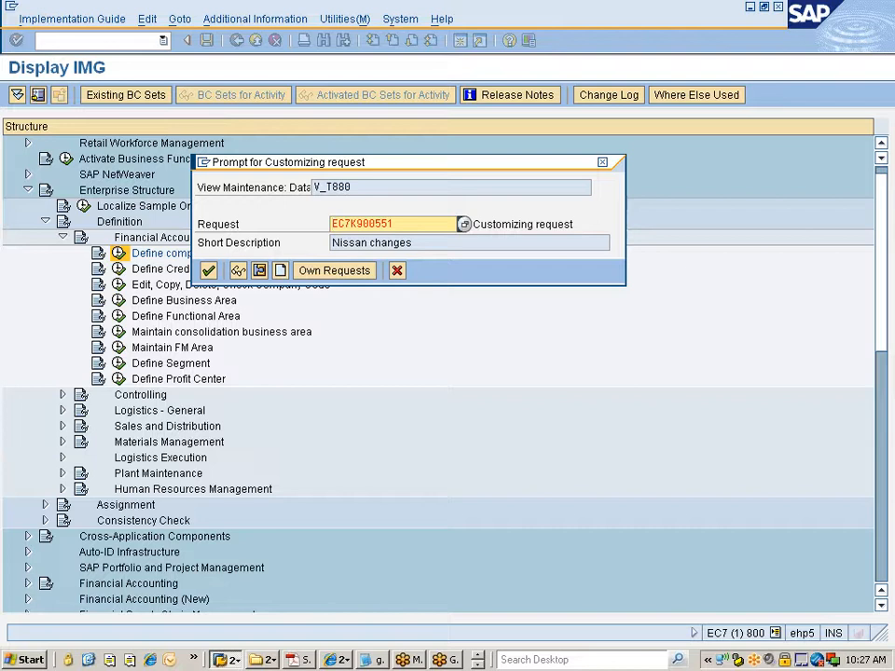
pyautogui.click(403, 225)
pyautogui.click(209, 270)
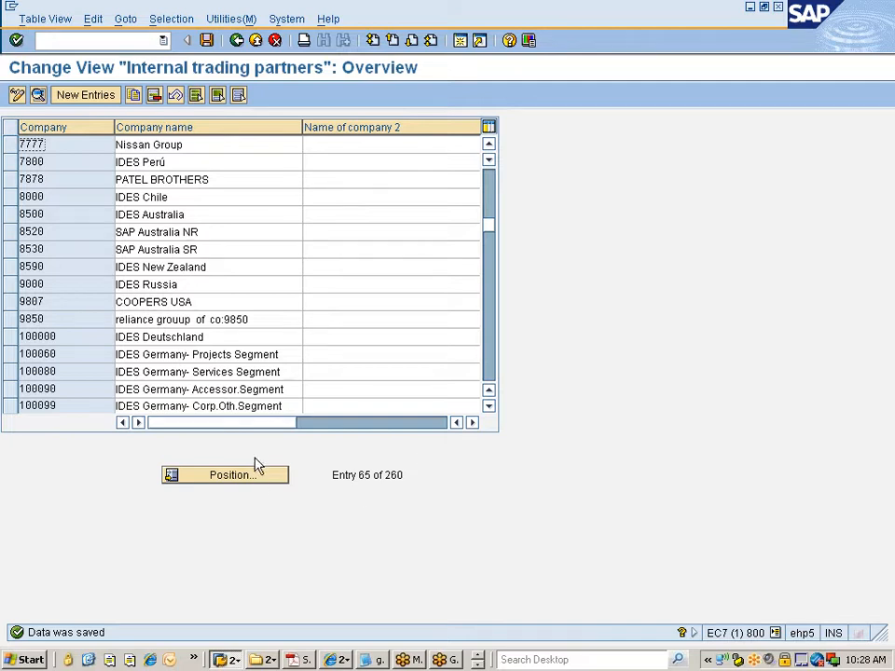
# Step: Open an additional session and start the Transport Organizer with transaction se10
pyautogui.click(460, 41)
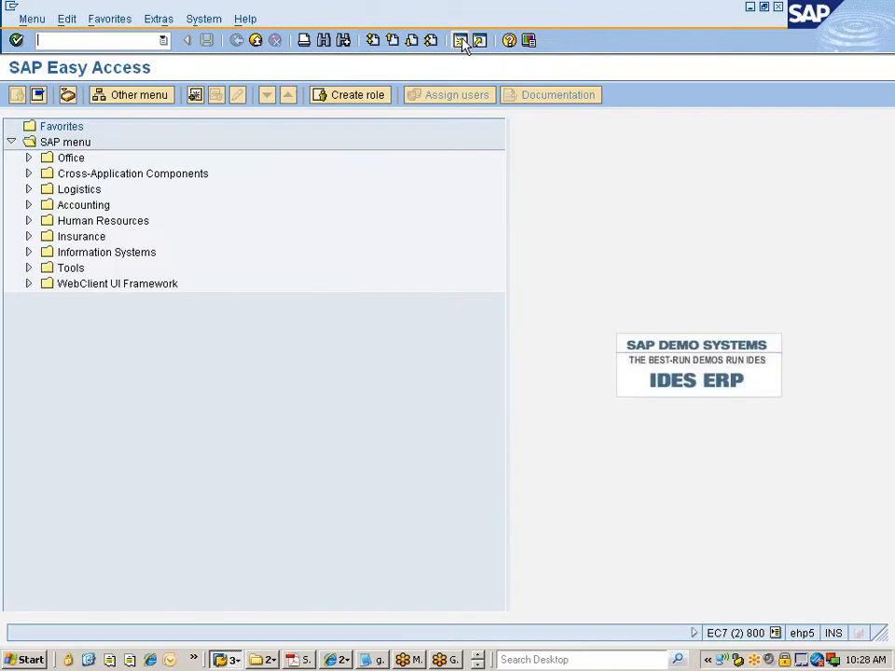
pyautogui.write('se10')
pyautogui.press('Return')
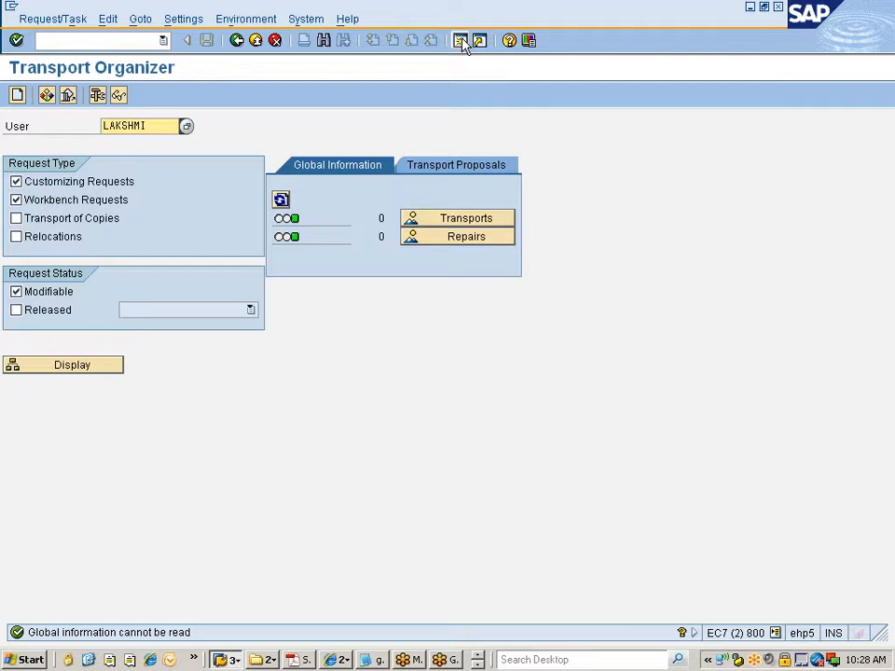
pyautogui.press('Right')
pyautogui.press('Right')
pyautogui.press('Left')
pyautogui.press('Left')
pyautogui.press('Left')
pyautogui.press('Left')
pyautogui.press('Left')
pyautogui.press('Left')
pyautogui.press('Left')
pyautogui.press('Left')
pyautogui.press('Right')
pyautogui.press('Right')
pyautogui.press('Right')
pyautogui.press('Right')
pyautogui.press('Right')
# Step: Display the modifiable change requests, return to the selection, exclude workbench requests and display the list again
pyautogui.click(76, 370)
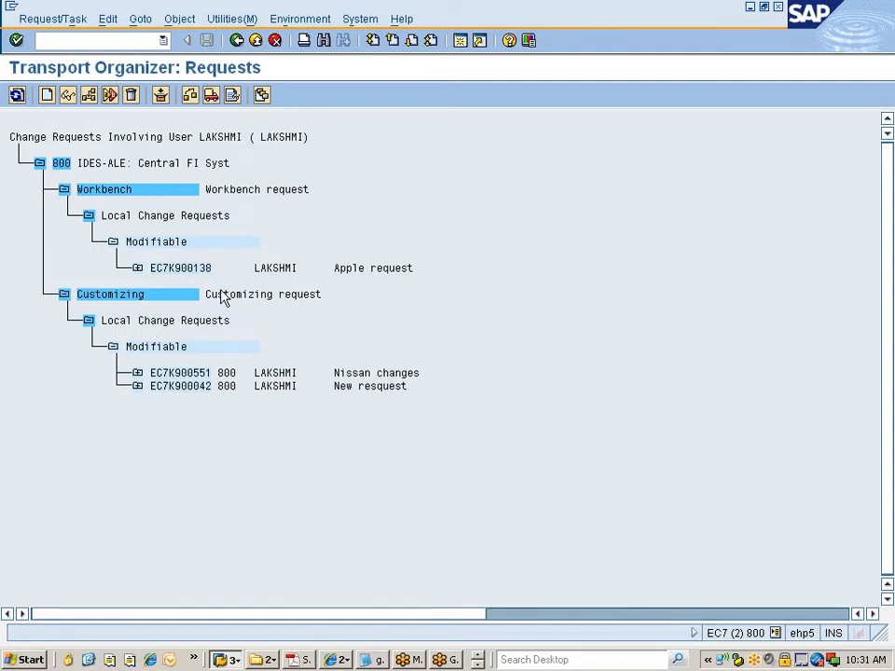
pyautogui.hscroll(1, 221, 292)
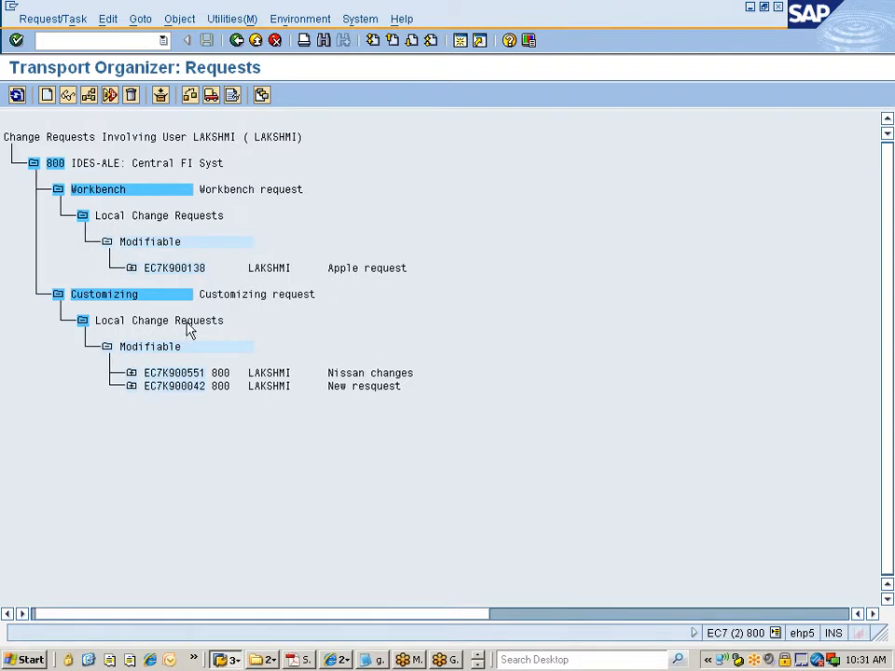
pyautogui.click(238, 42)
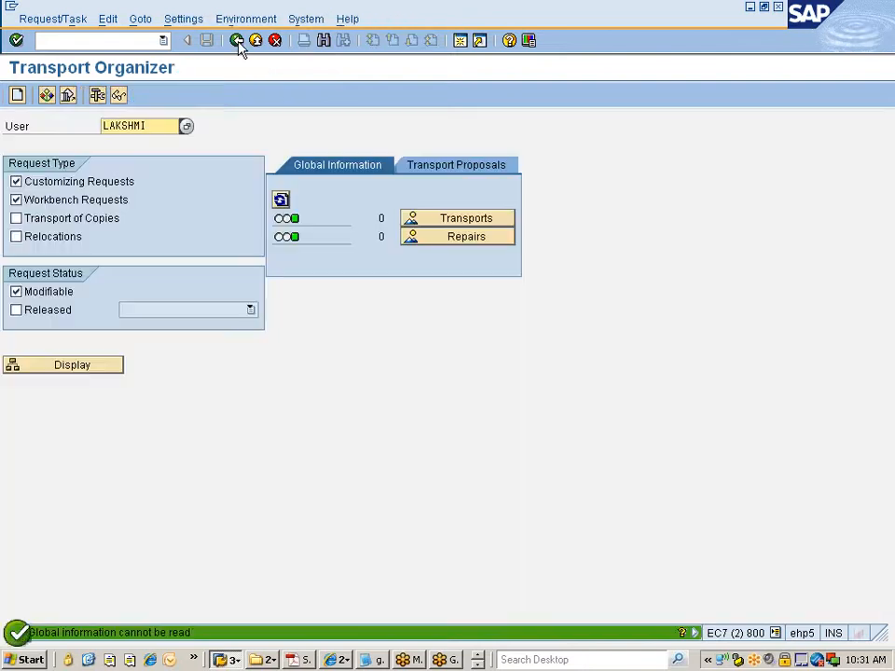
pyautogui.click(16, 200)
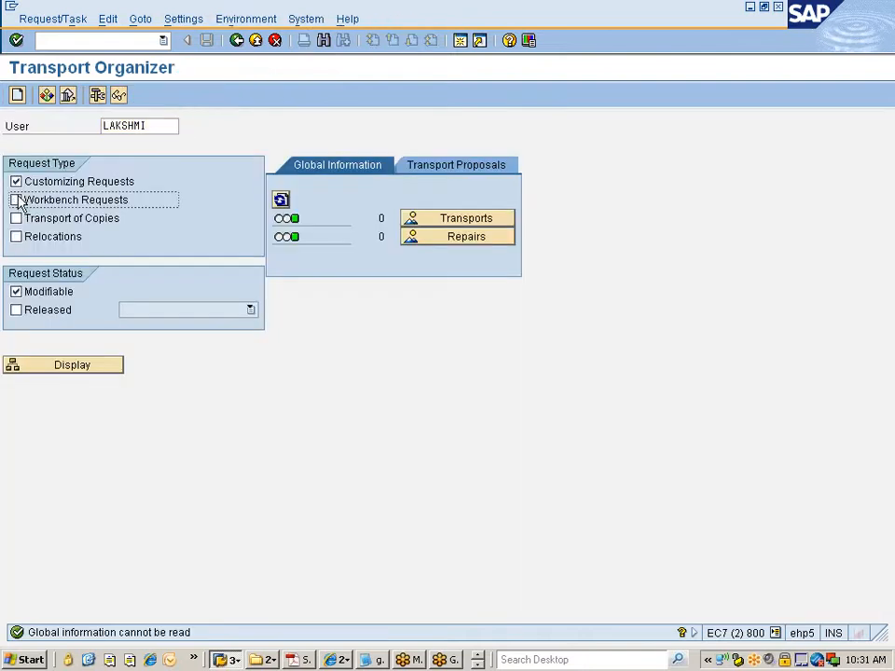
pyautogui.click(35, 362)
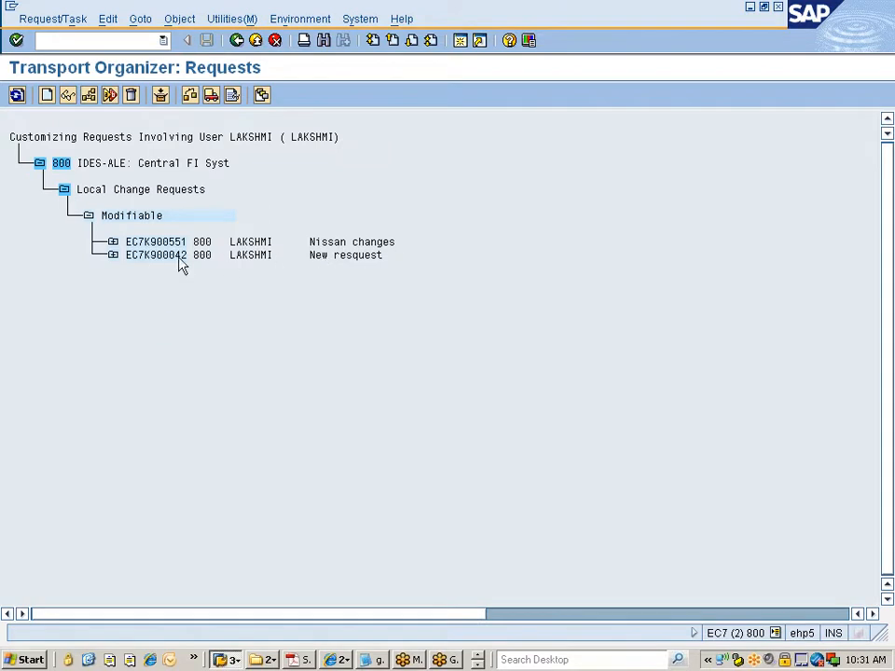
# Step: Expand the New resquest request and its customizing task to examine the recorded IMG activities, and return to the selection
pyautogui.click(113, 256)
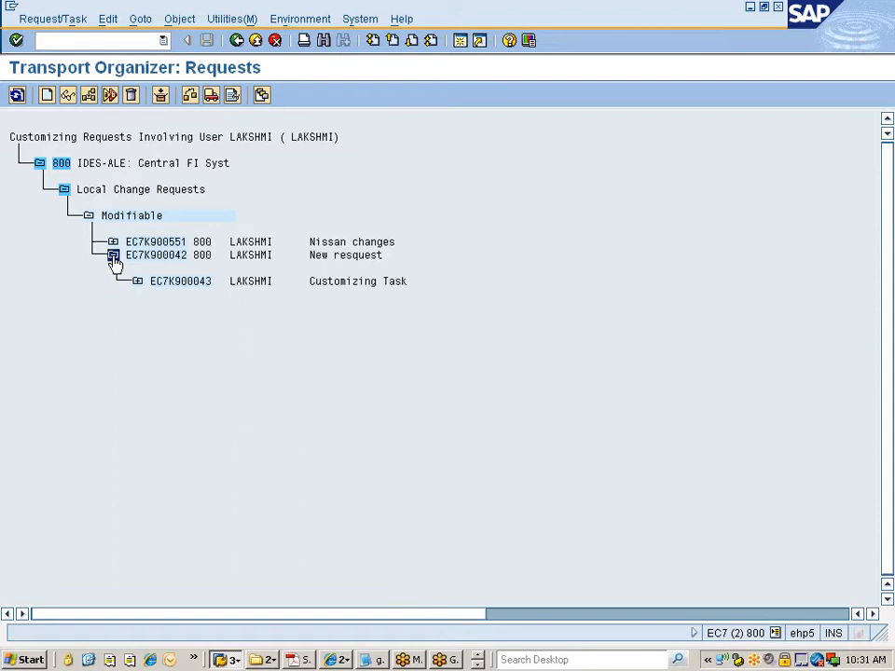
pyautogui.click(137, 282)
pyautogui.click(138, 279)
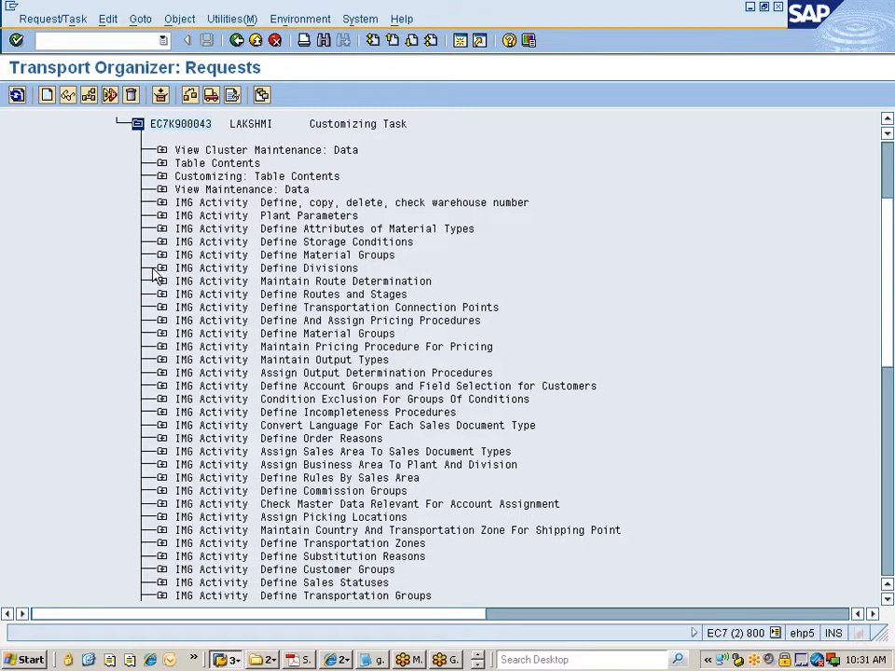
pyautogui.scroll(-1, 271, 282)
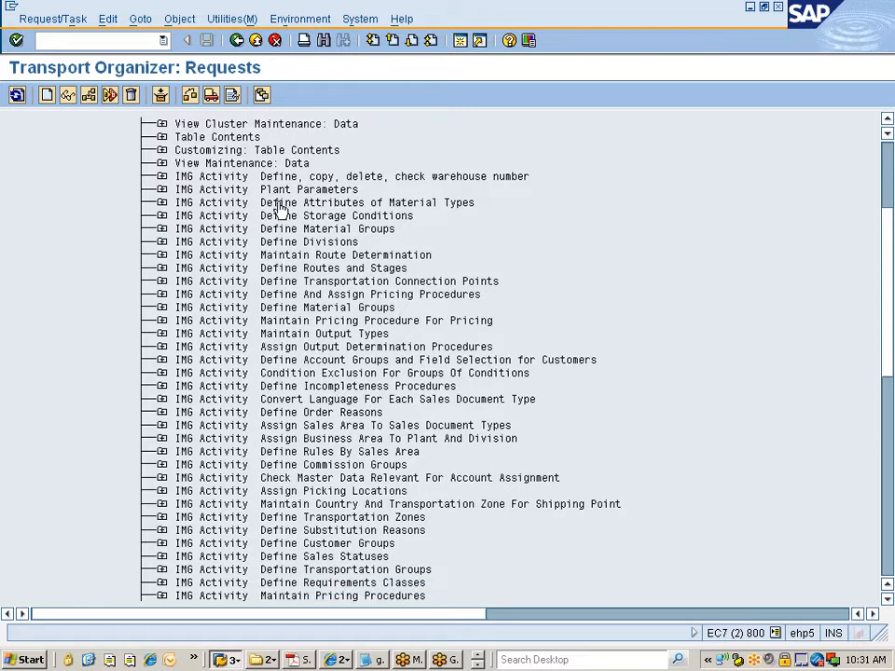
pyautogui.click(238, 41)
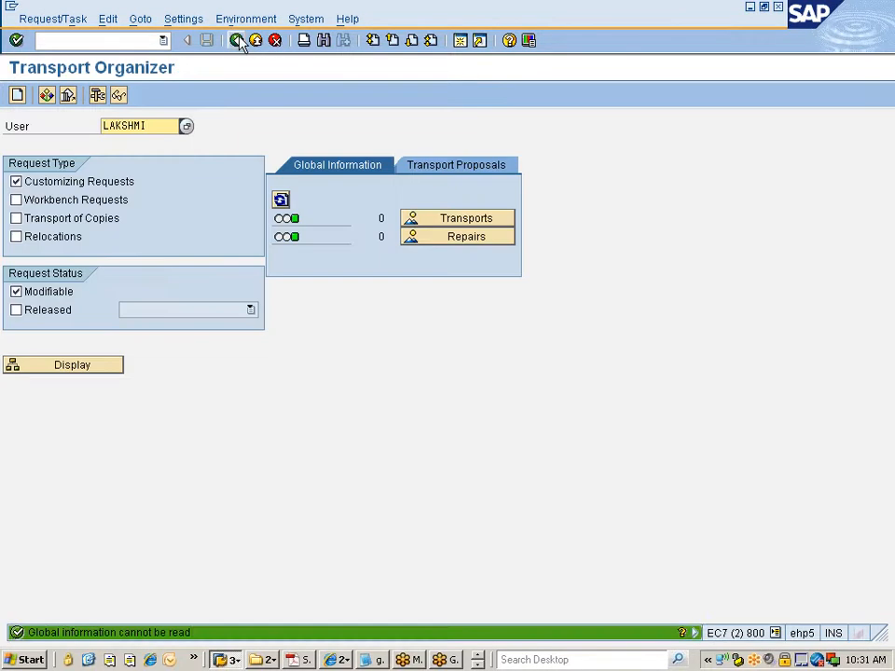
# Step: Display the customizing requests again and expand Nissan changes and its customizing task to see the recorded IMG activity
pyautogui.click(90, 364)
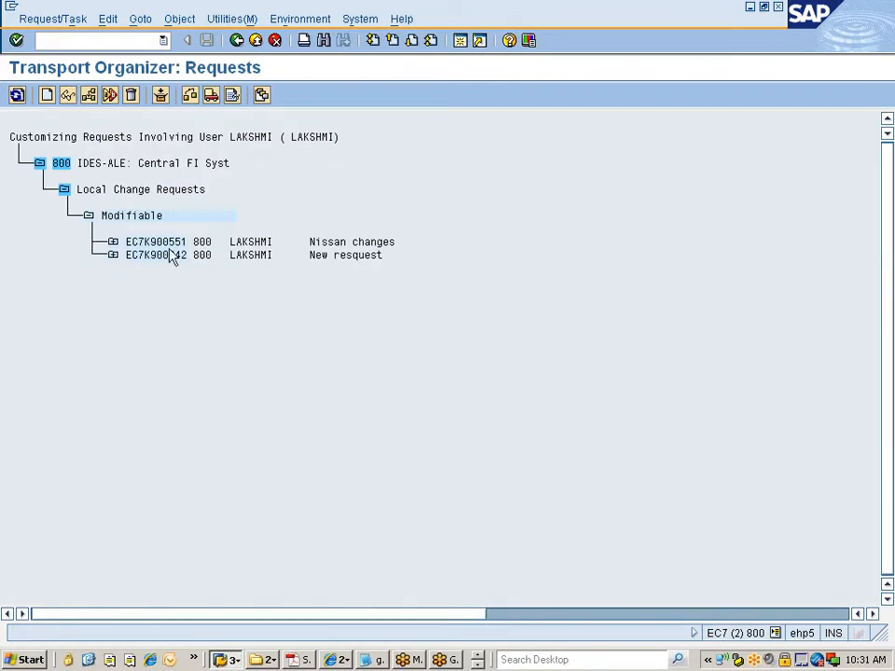
pyautogui.moveTo(399, 244); pyautogui.dragTo(131, 248)
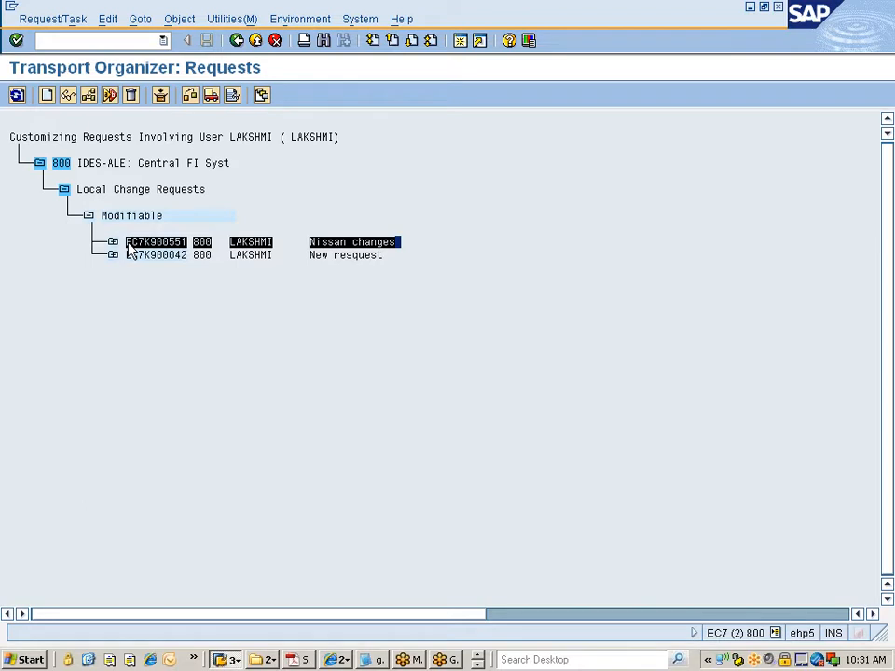
pyautogui.moveTo(129, 244); pyautogui.dragTo(130, 245)
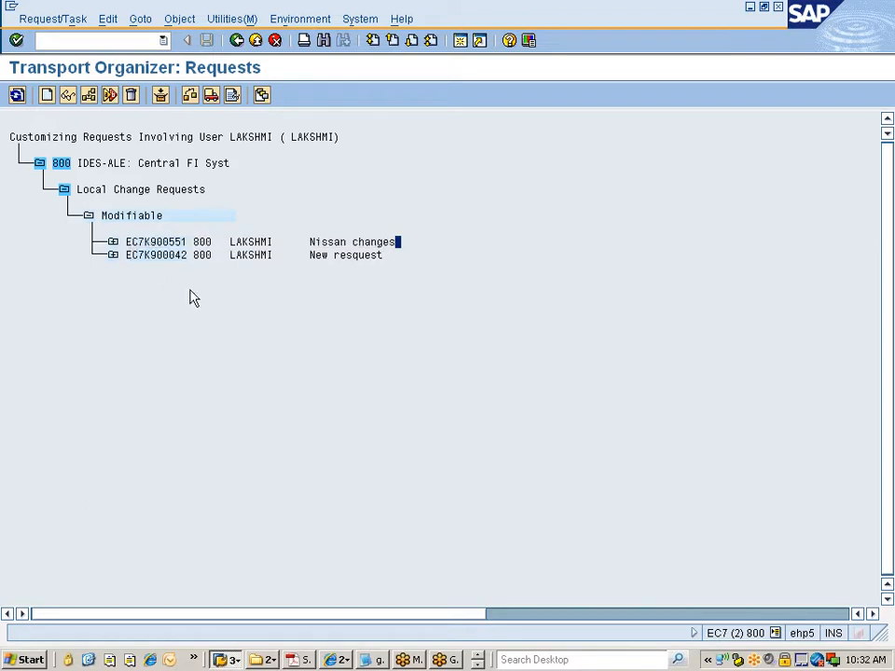
pyautogui.click(112, 242)
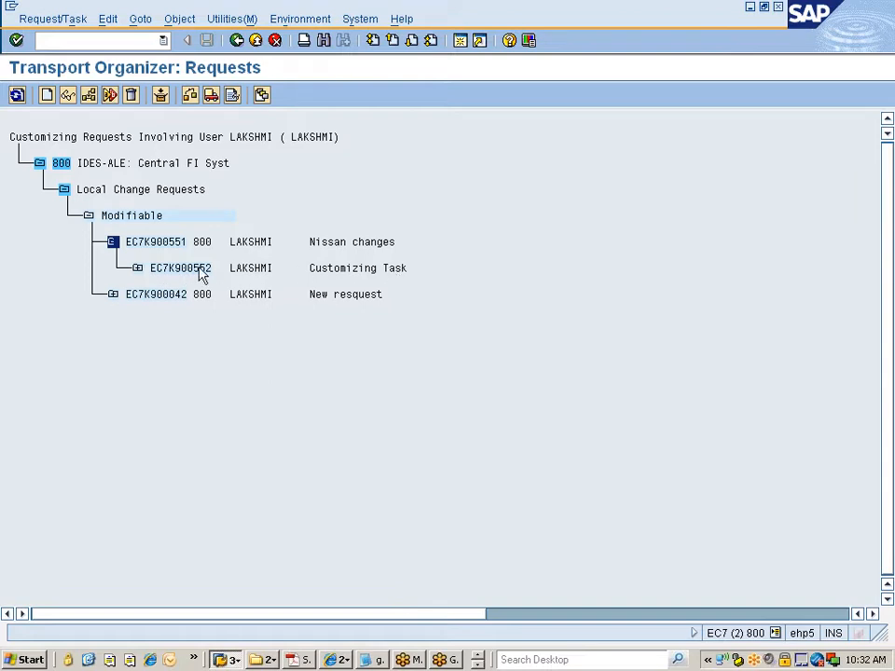
pyautogui.click(137, 268)
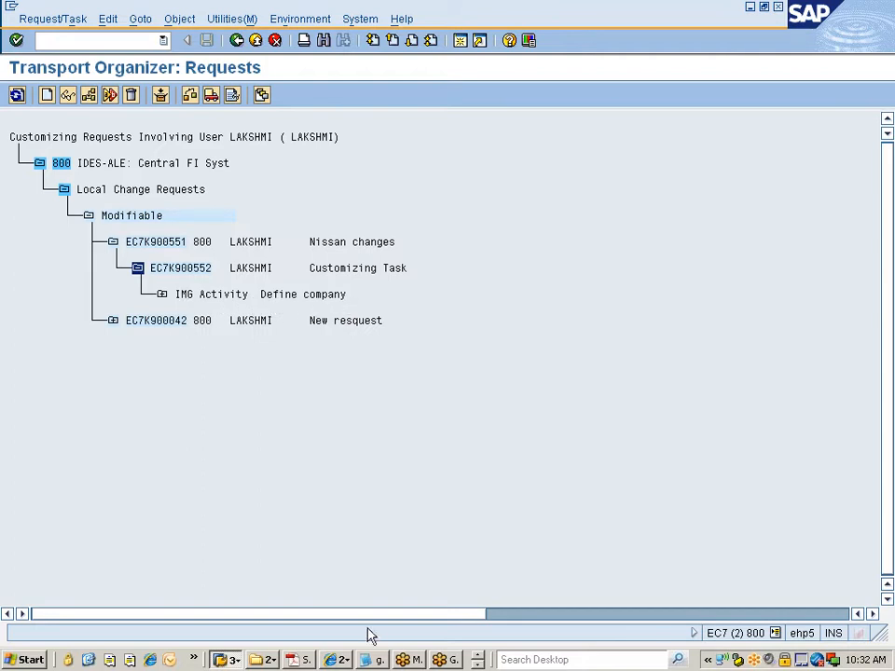
# Step: Return from the company list session to the IMG structure, display the IMG Activity keys as additional information and widen their column
pyautogui.click(228, 659)
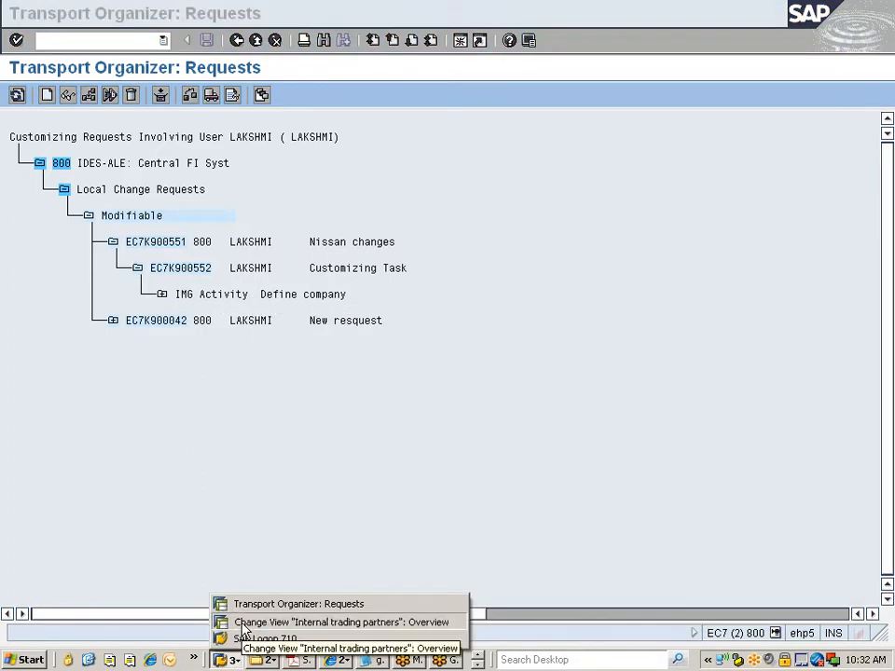
pyautogui.click(280, 623)
pyautogui.click(237, 40)
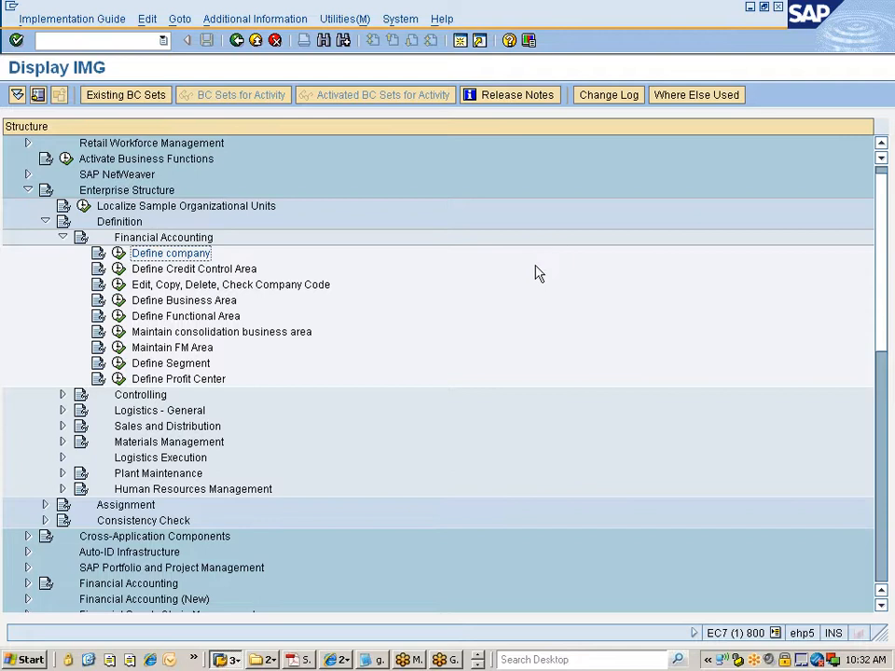
pyautogui.click(270, 18)
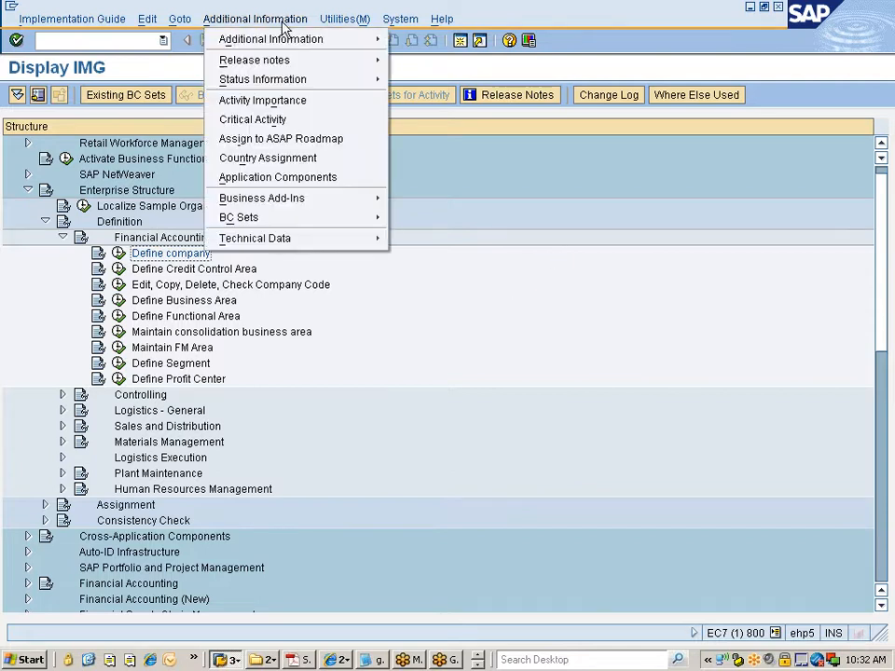
pyautogui.moveTo(291, 39)
pyautogui.moveTo(432, 67)
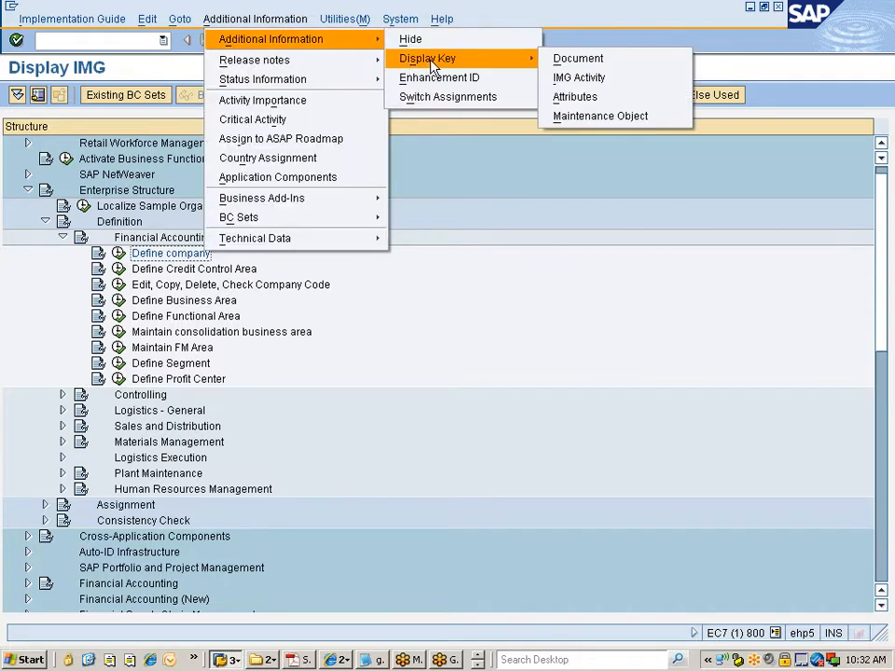
pyautogui.click(572, 78)
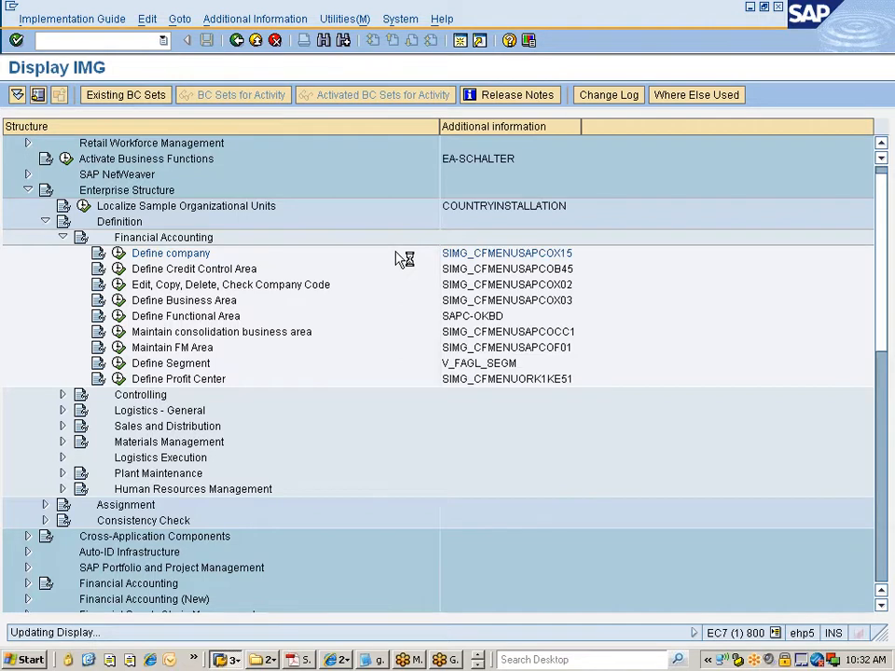
pyautogui.moveTo(579, 127); pyautogui.dragTo(609, 128)
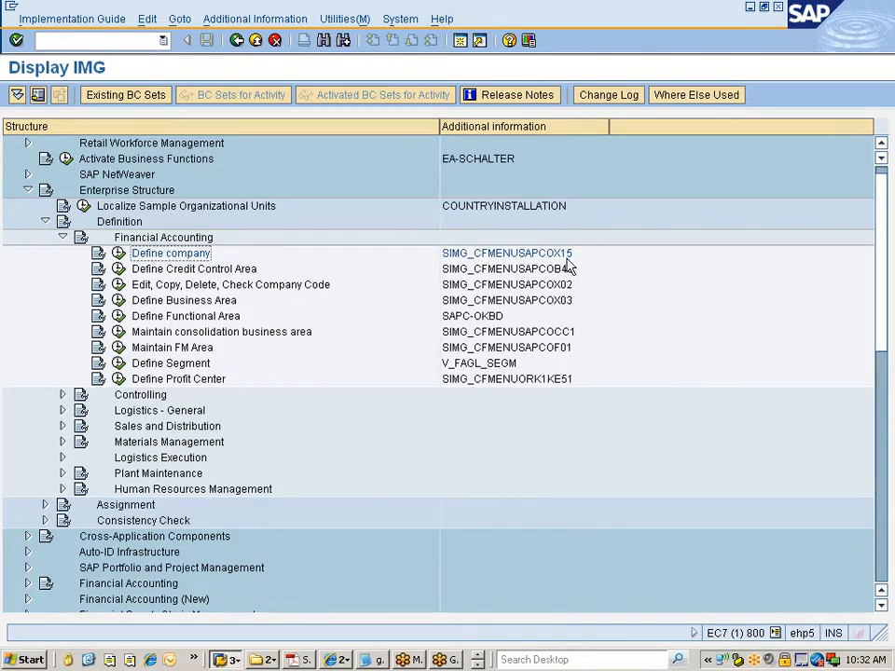
# Step: Switch back to the Nissan changes request and expand the Define company activity through View Maintenance: Data and V_T880 to the T880 entries
pyautogui.hotkey('alt', 'Tab')
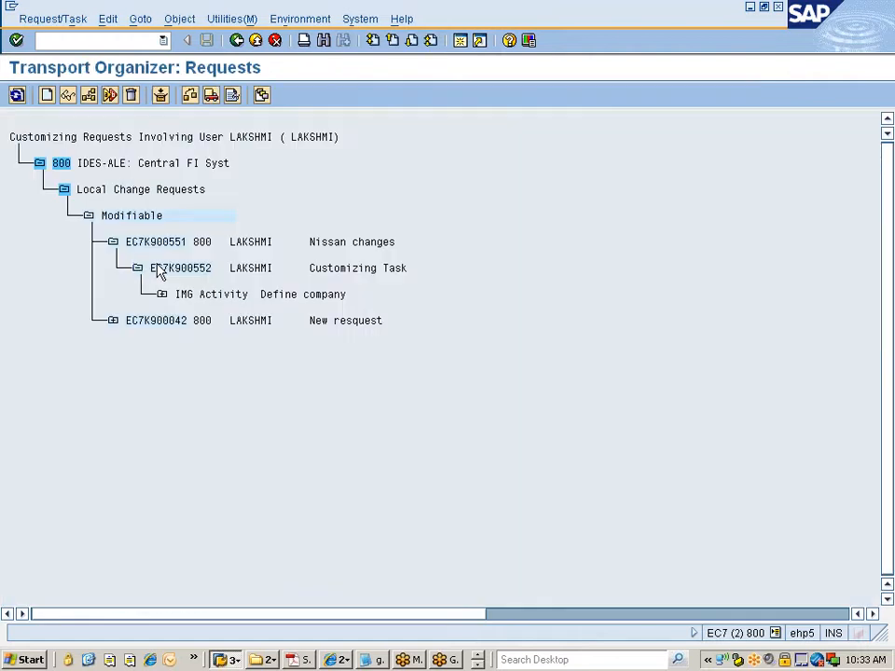
pyautogui.click(162, 295)
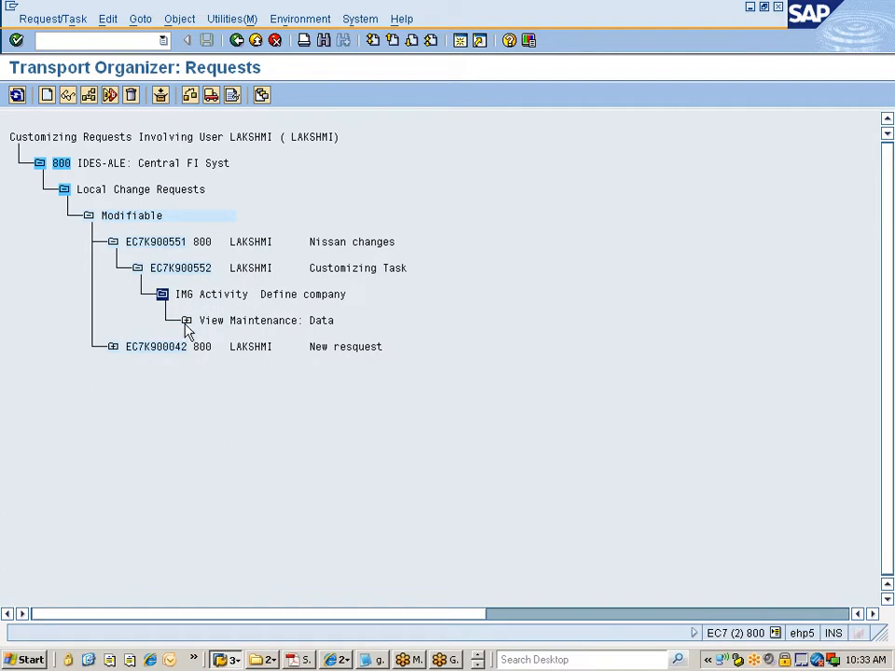
pyautogui.click(186, 322)
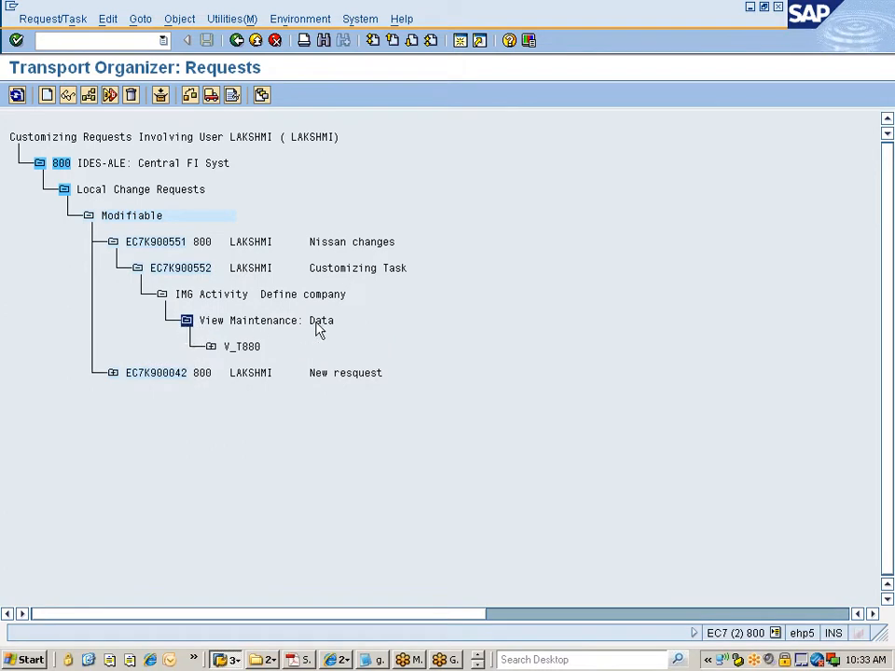
pyautogui.click(211, 347)
pyautogui.click(236, 373)
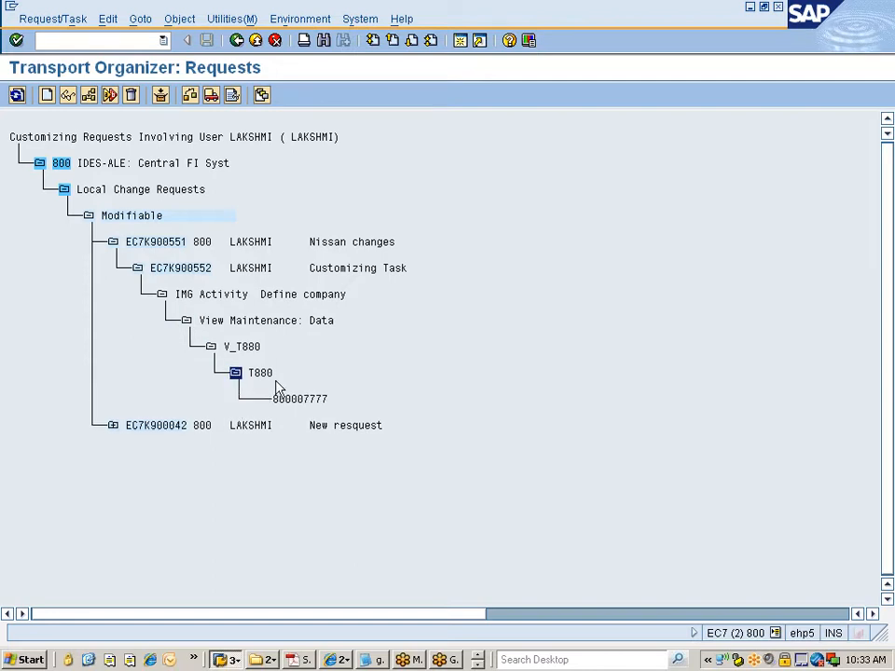
# Step: Return to the IMG session, execute Define company and position the company list at entry 7777
pyautogui.hotkey('alt', 'Tab')
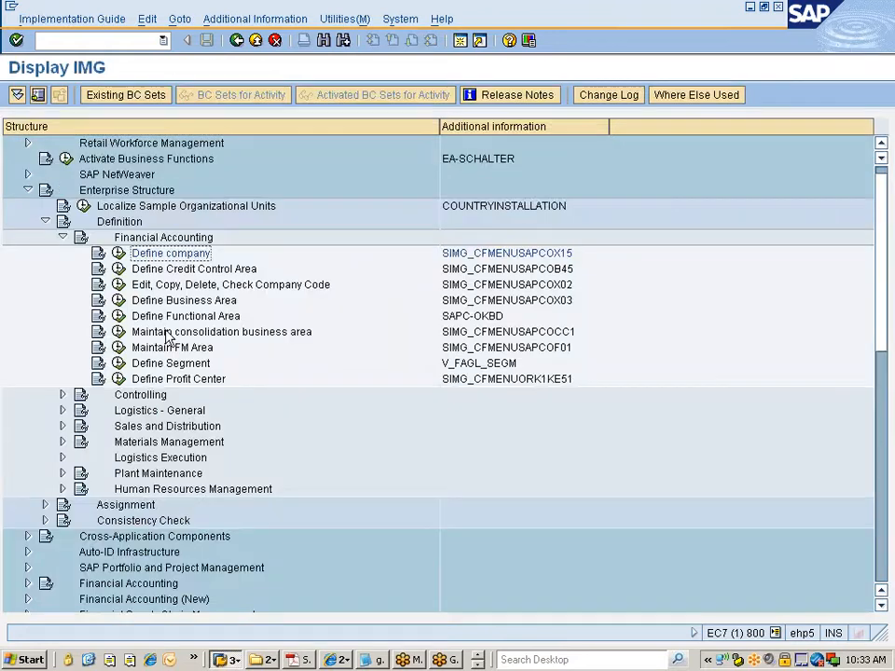
pyautogui.click(118, 255)
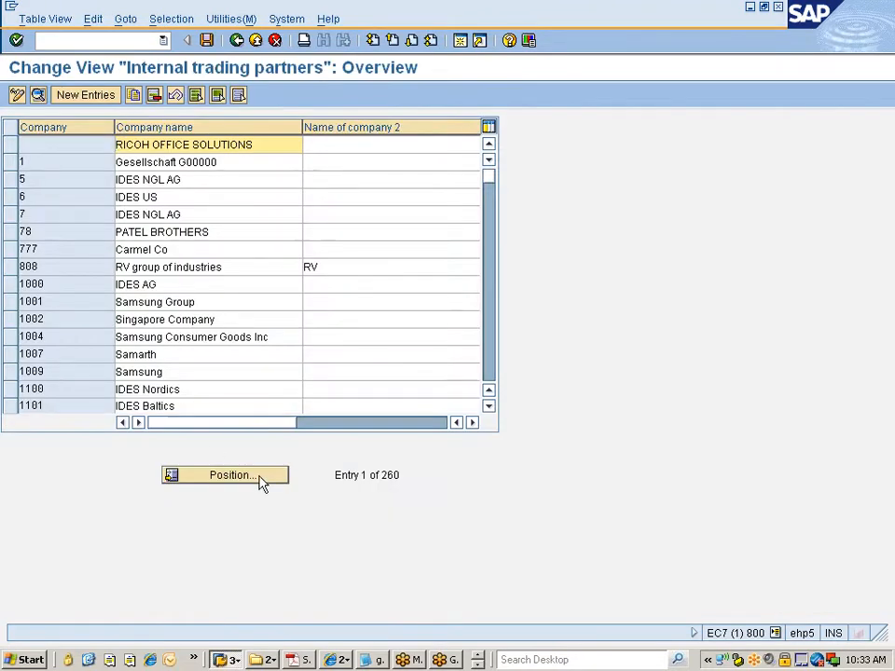
pyautogui.click(262, 480)
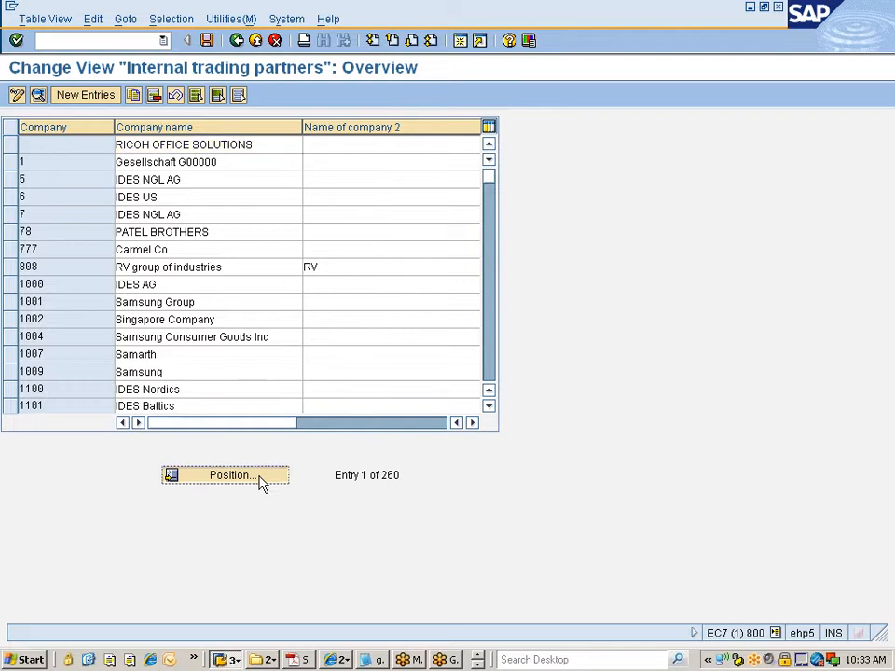
pyautogui.write('7777')
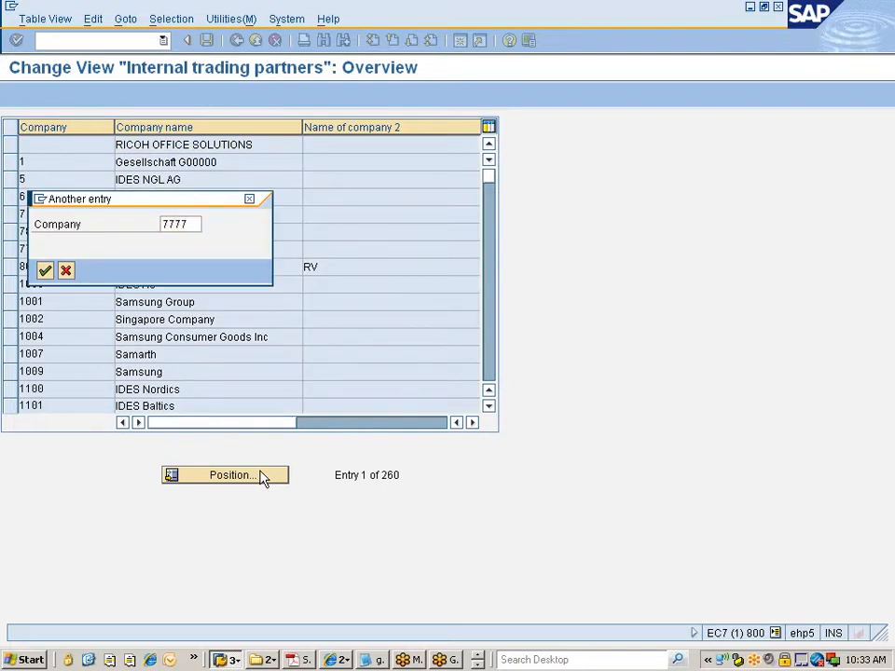
pyautogui.press('Return')
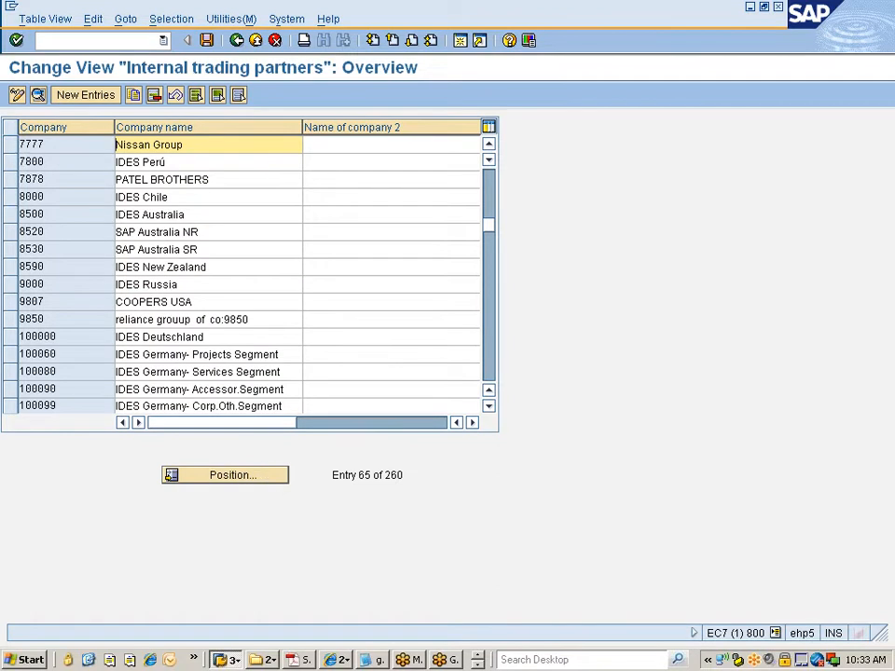
# Step: Highlight the company name Nissan Group in the row of company 7777 to review it
pyautogui.hotkey('shift', 'Left')
pyautogui.hotkey('shift', 'Left')
pyautogui.hotkey('shift', 'Left')
pyautogui.hotkey('shift', 'Left')
pyautogui.hotkey('shift', 'Left')
pyautogui.hotkey('shift', 'Left')
pyautogui.hotkey('shift', 'Left')
pyautogui.hotkey('shift', 'Left')
pyautogui.hotkey('shift', 'Left')
pyautogui.hotkey('shift', 'Left')
pyautogui.hotkey('shift', 'Left')
pyautogui.hotkey('shift', 'Left')
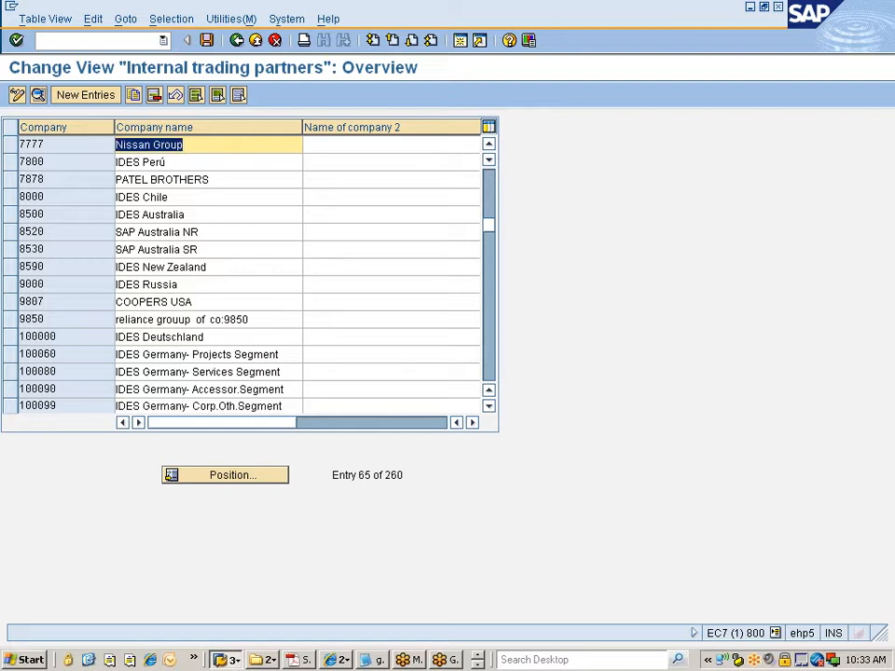
pyautogui.press('Left')
# Step: Examine the T880 key 800007777 recorded in the Nissan changes request, comparing its client and company parts, and return to the company list
pyautogui.hotkey('alt', 'Tab')
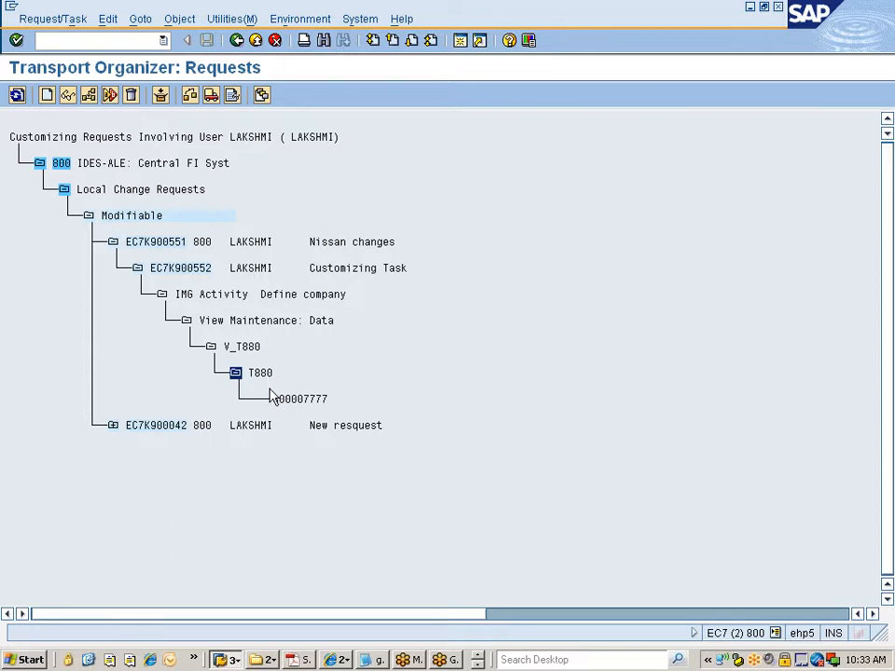
pyautogui.moveTo(273, 400); pyautogui.dragTo(329, 402)
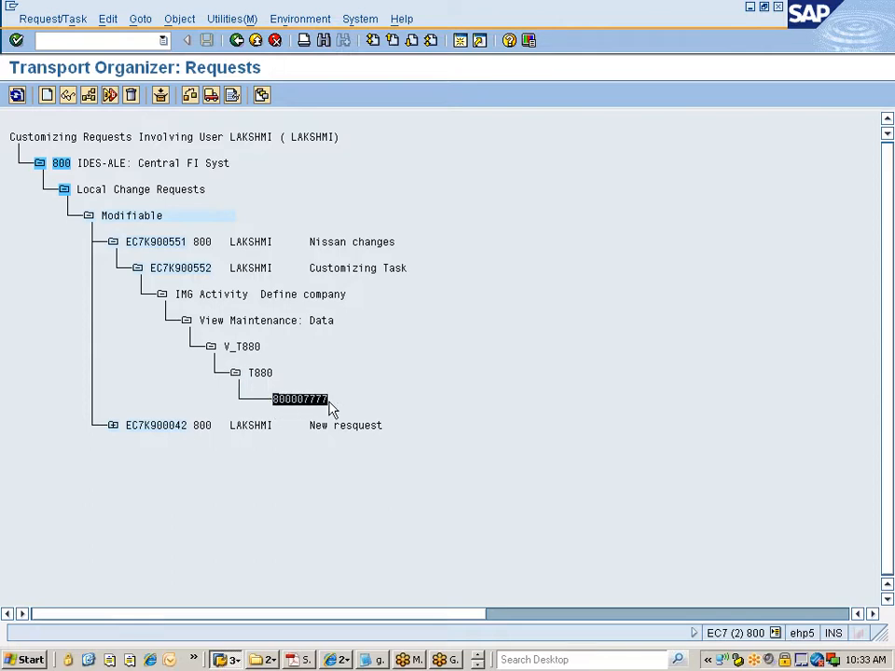
pyautogui.click(329, 403)
pyautogui.moveTo(291, 402); pyautogui.dragTo(278, 404)
pyautogui.moveTo(276, 402); pyautogui.dragTo(317, 400)
pyautogui.click(333, 400)
pyautogui.hotkey('alt', 'Tab')
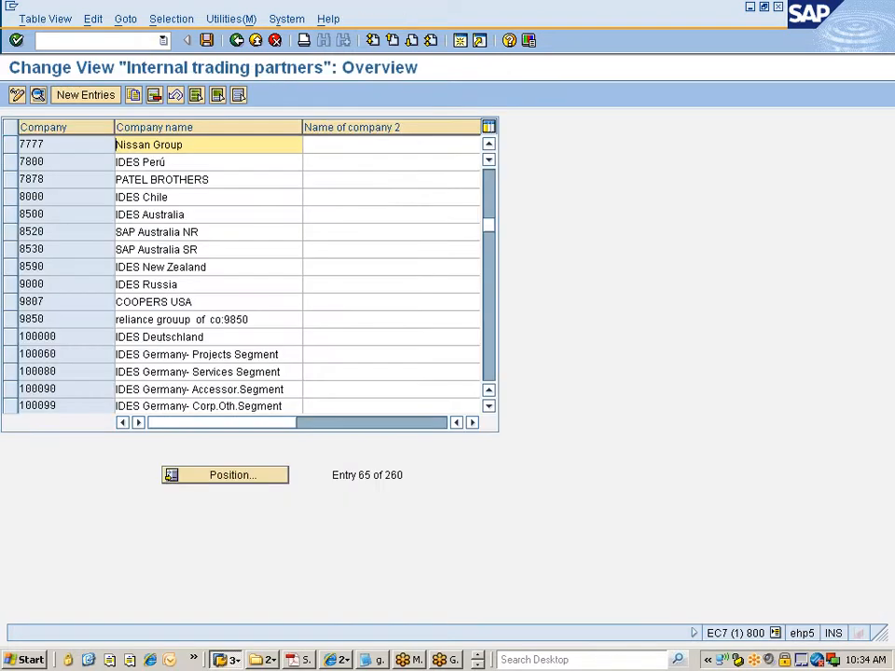
# Step: Insert a space before the name Nissan Group of company 7777, save the entry to the Nissan changes request and return to the IMG
pyautogui.click(120, 144)
pyautogui.hotkey('alt', 'Tab')
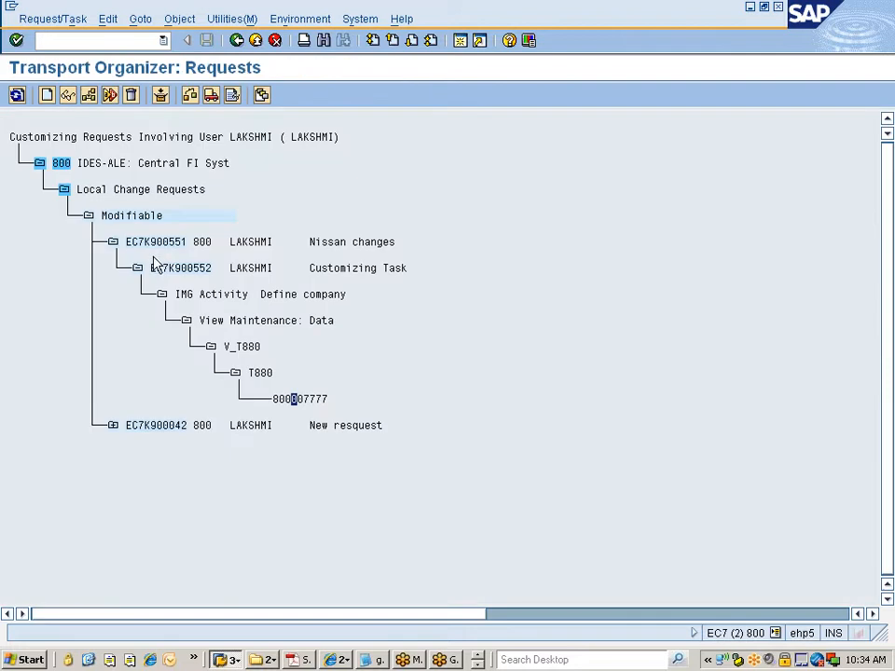
pyautogui.doubleClick(265, 375)
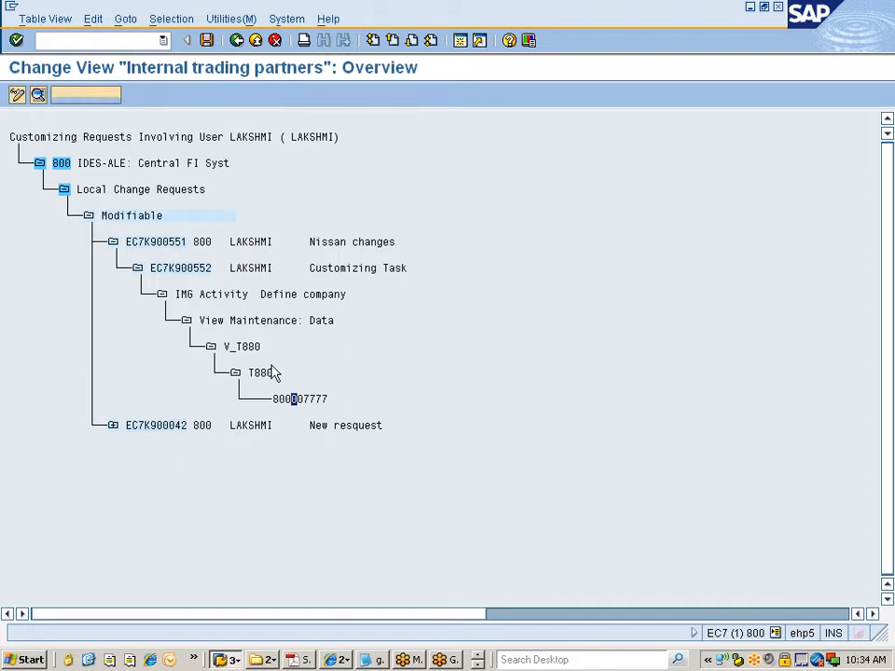
pyautogui.click(206, 42)
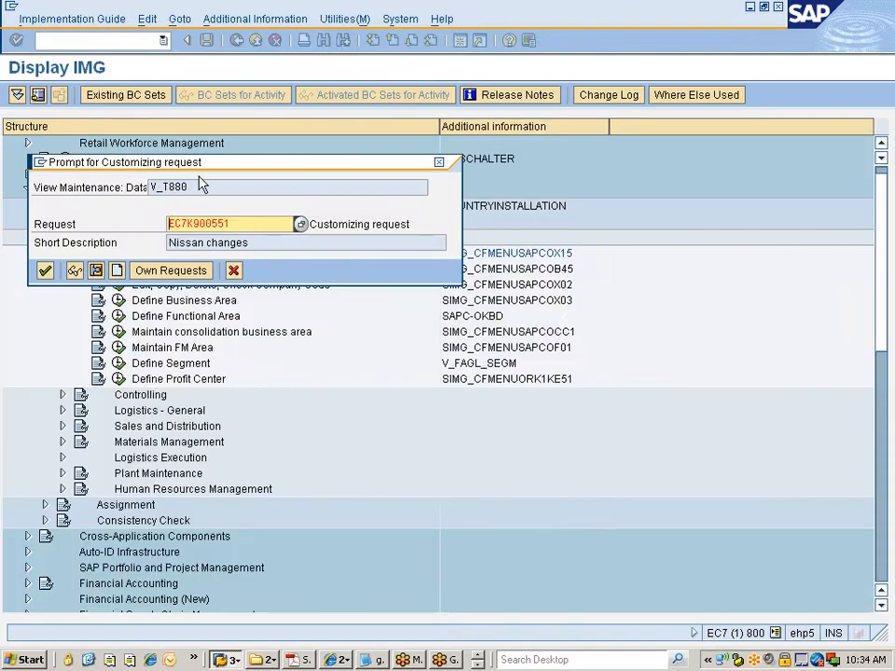
pyautogui.click(234, 271)
pyautogui.click(237, 40)
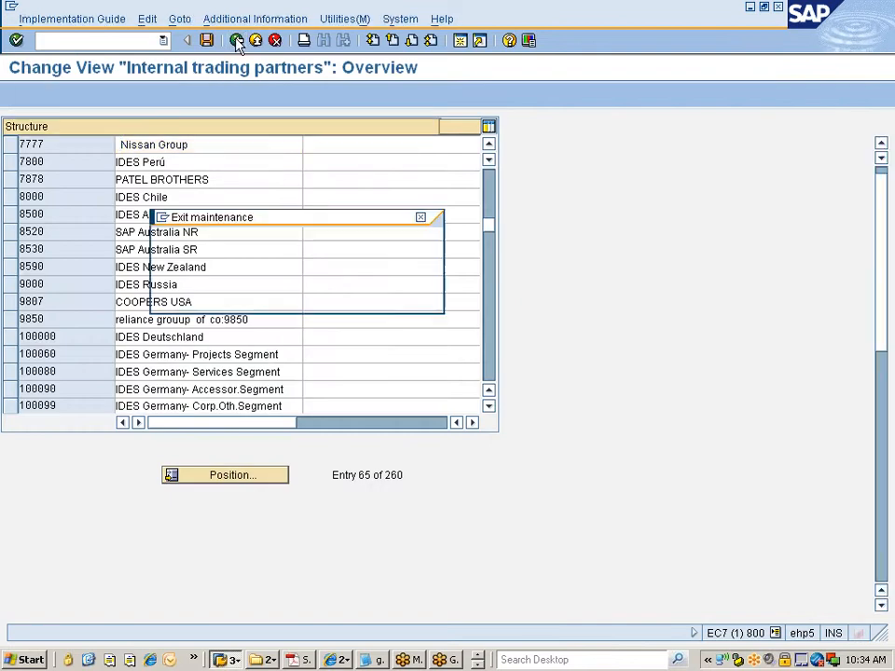
pyautogui.click(226, 297)
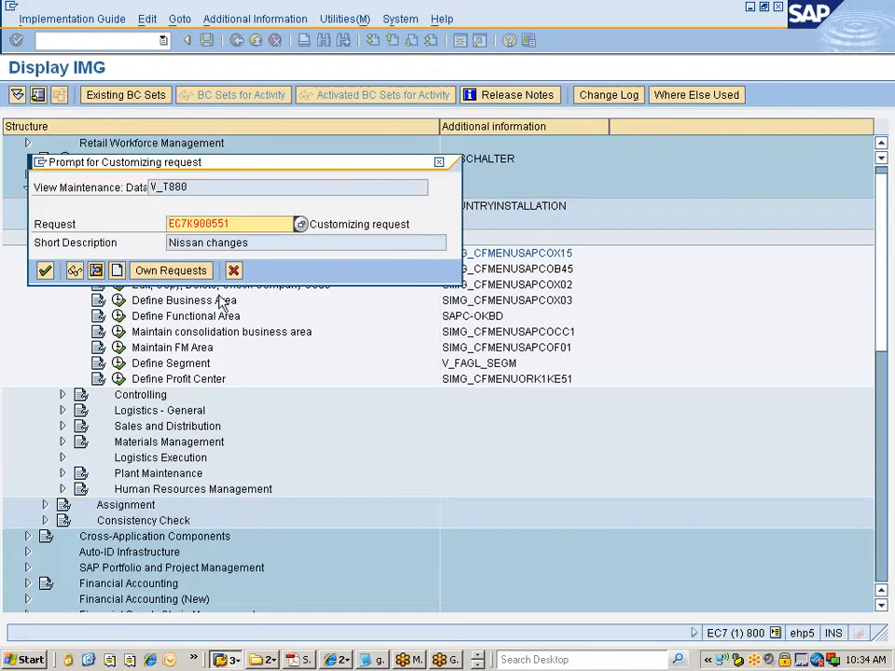
pyautogui.click(44, 270)
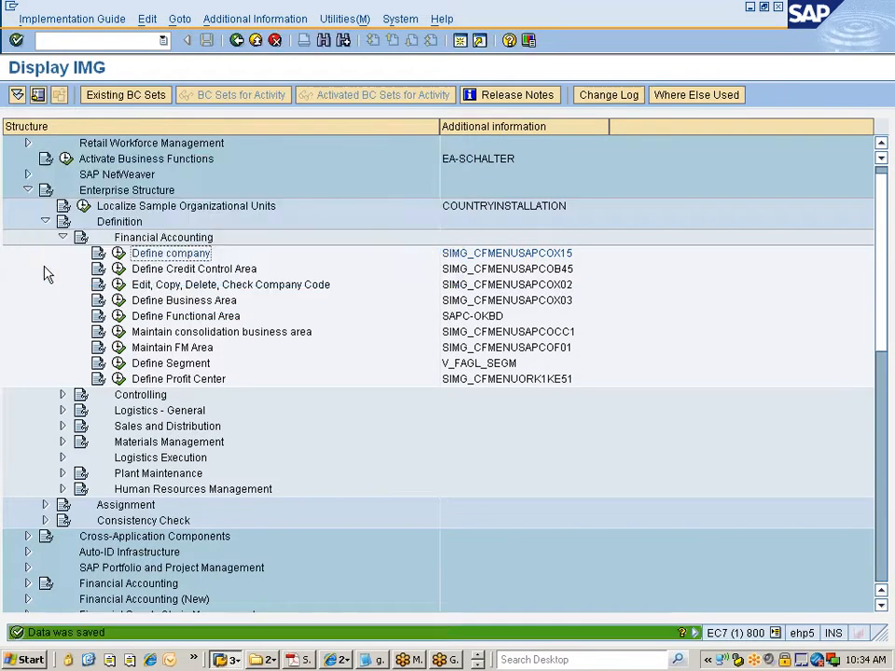
# Step: Review the SAP Organizational Structures entity relationship diagram for the credit control area and return to the IMG session
pyautogui.click(193, 271)
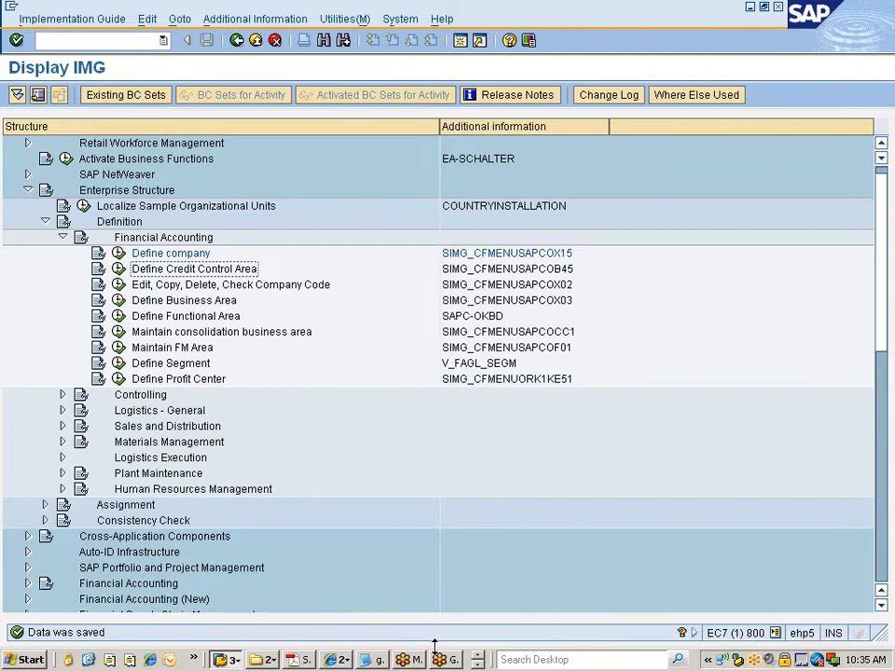
pyautogui.hotkey('alt', 'Tab')
pyautogui.hotkey('alt', 'Tab')
pyautogui.press('Tab')
pyautogui.hotkey('alt', 'Tab')
pyautogui.press('Tab')
pyautogui.hotkey('alt', 'Tab')
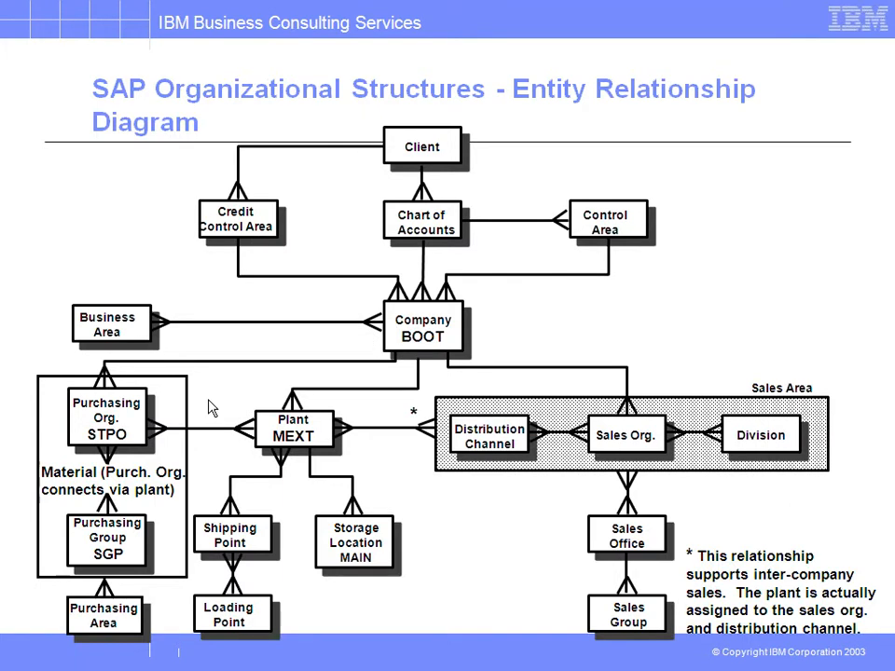
pyautogui.hotkey('alt', 'Tab')
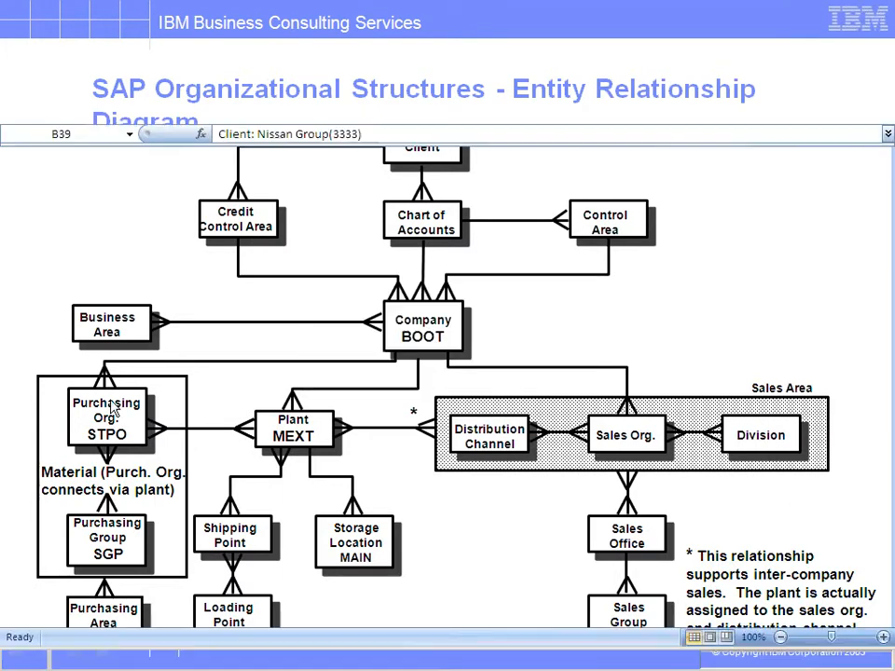
pyautogui.hotkey('alt', 'Tab')
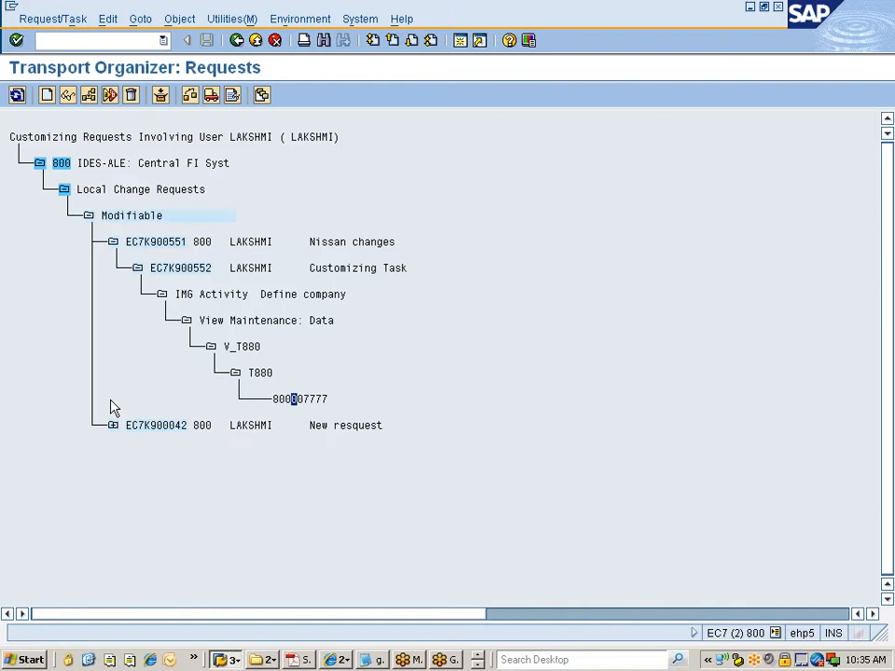
pyautogui.click(222, 660)
pyautogui.click(240, 621)
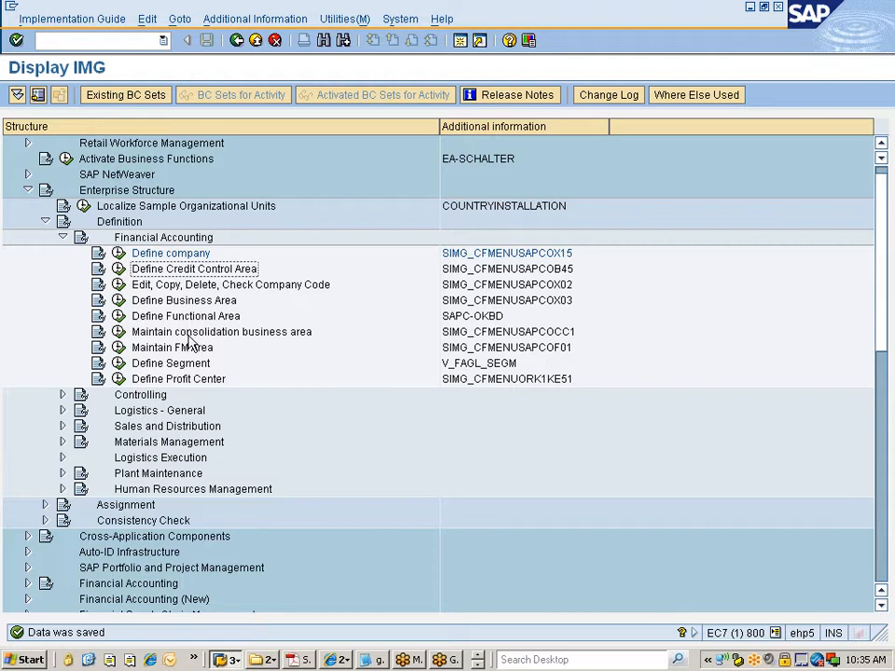
# Step: Execute Define Credit Control Area and copy entry 0001 to a new credit control area 7777 with currency INR
pyautogui.click(118, 269)
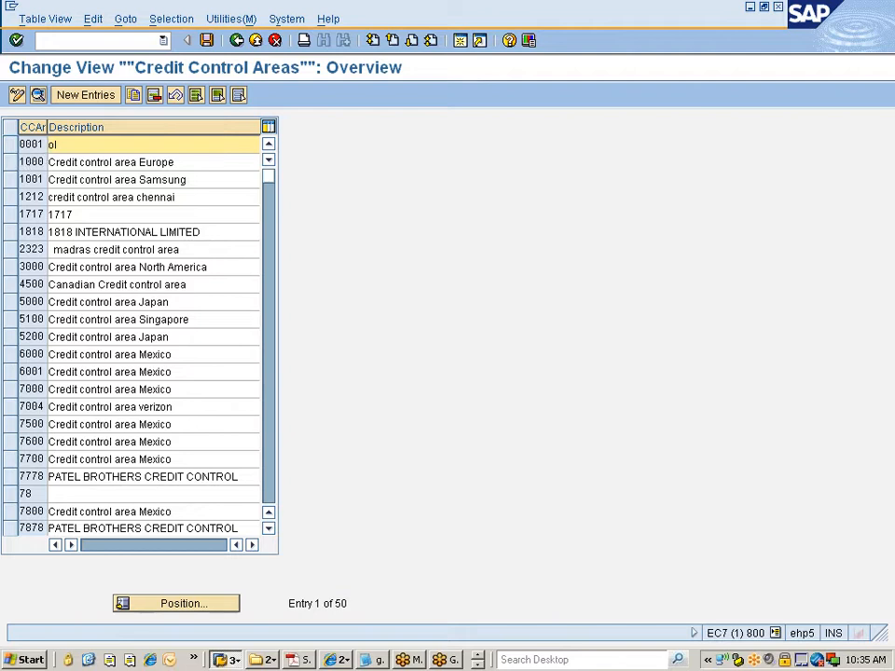
pyautogui.click(12, 145)
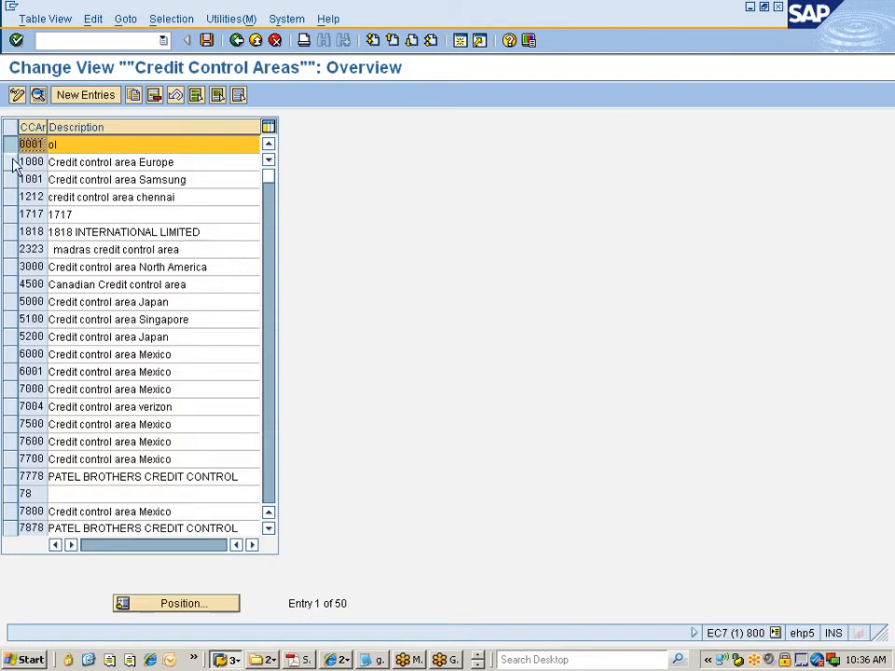
pyautogui.click(132, 97)
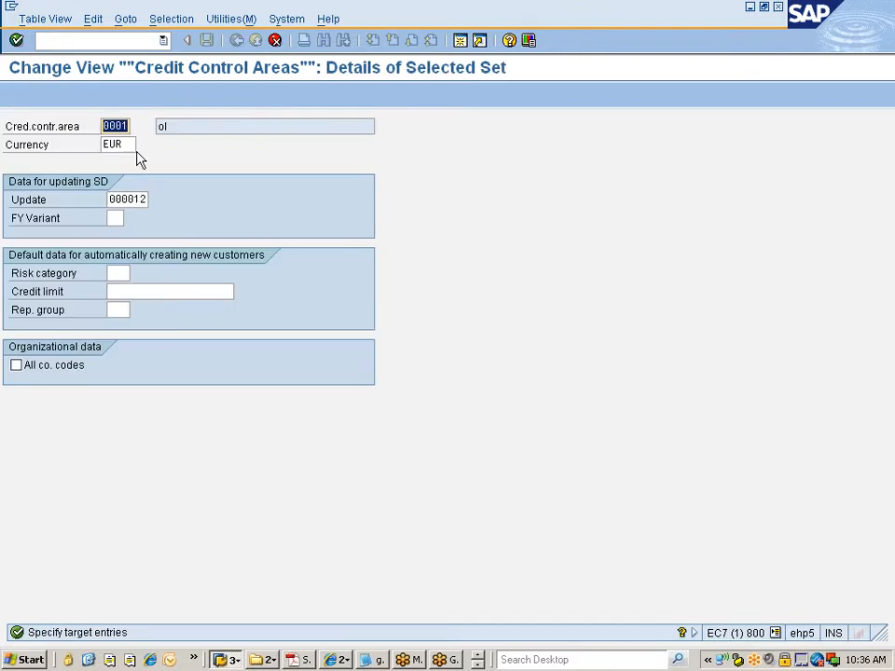
pyautogui.write('7777')
pyautogui.press('Tab')
pyautogui.write('INR')
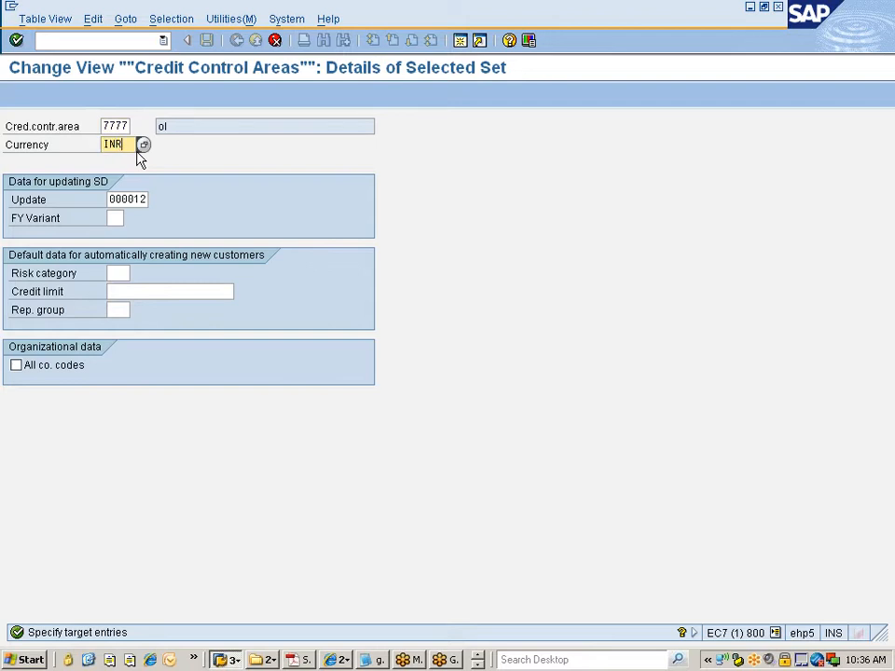
pyautogui.press('Return')
# Step: Describe credit control area 7777 as "Credit Control Area..for Nissan" and save it to the Nissan changes customizing request
pyautogui.press('BackSpace')
pyautogui.press('BackSpace')
pyautogui.write('Credit Contr')
pyautogui.write('l')
pyautogui.press('BackSpace')
pyautogui.write('ol Area')
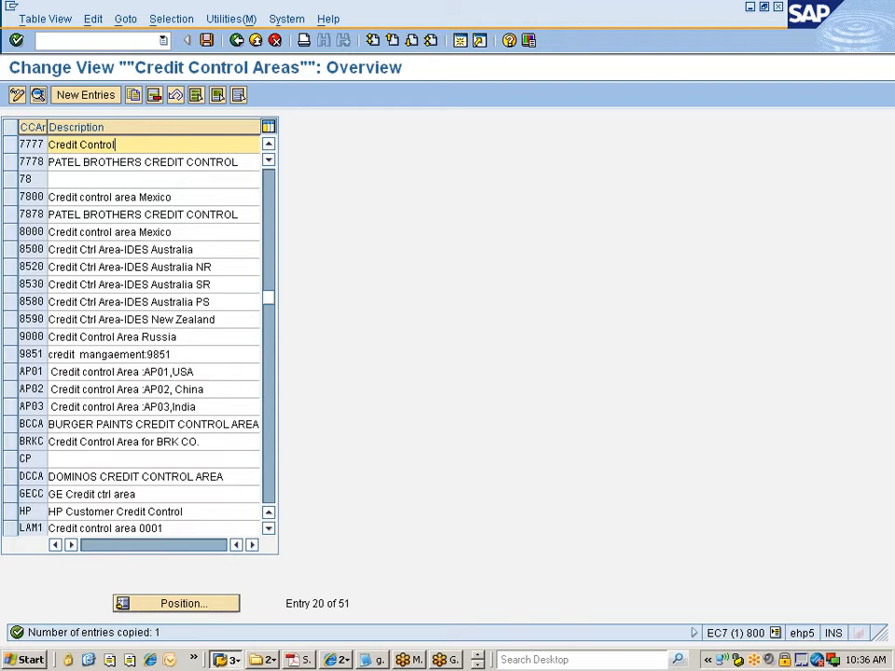
pyautogui.write('..for Nis')
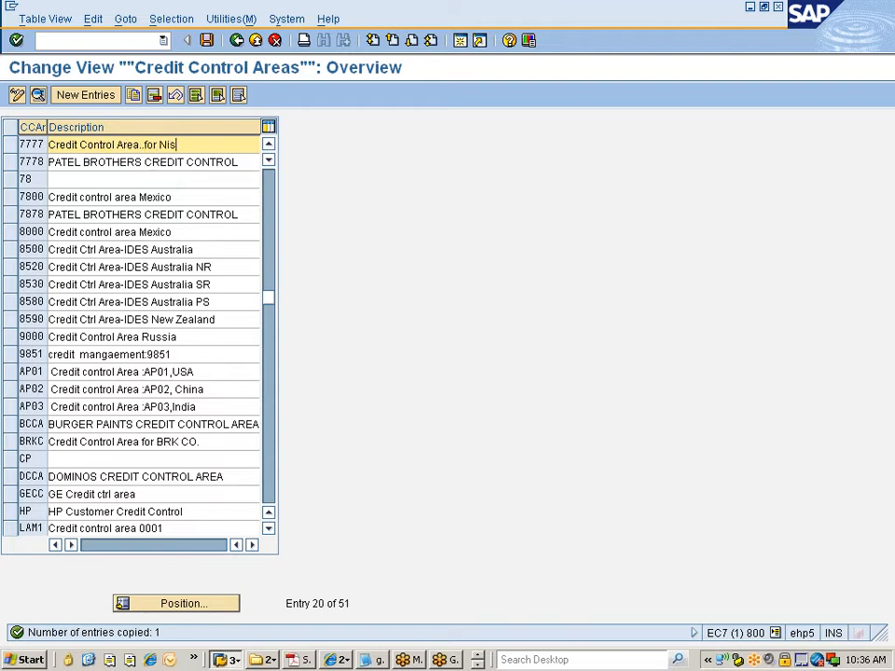
pyautogui.write('san')
pyautogui.press('Return')
pyautogui.hotkey('ctrl', 's')
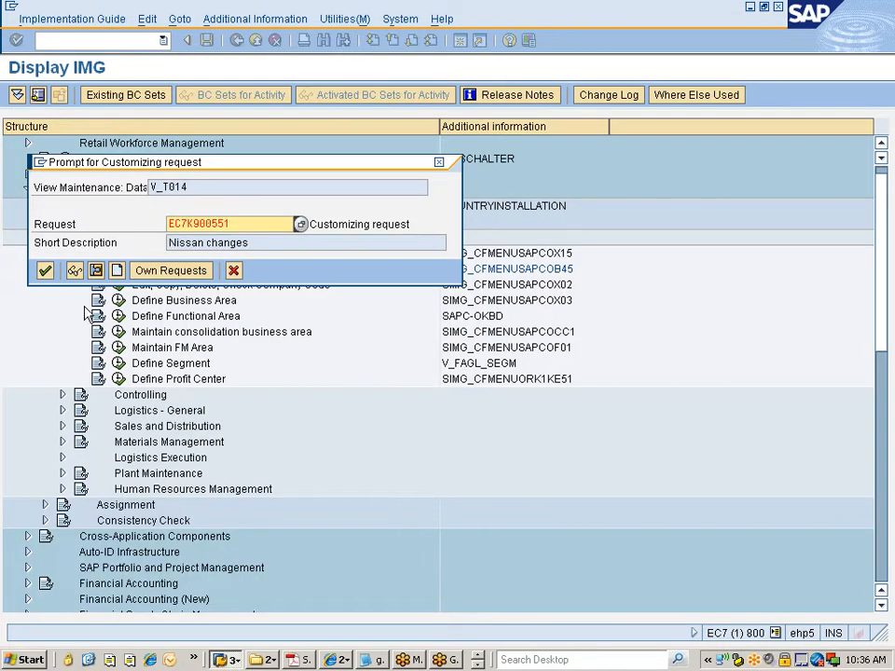
pyautogui.click(45, 270)
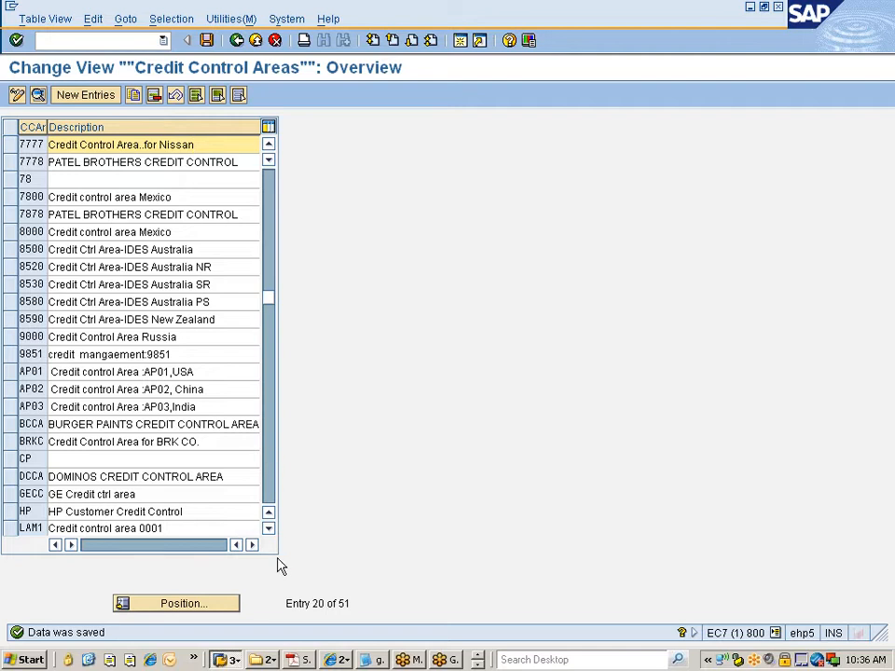
# Step: Reload the Transport Organizer requests, expand Nissan changes and its customizing task to check the recorded activities, and return to the IMG structure
pyautogui.click(226, 659)
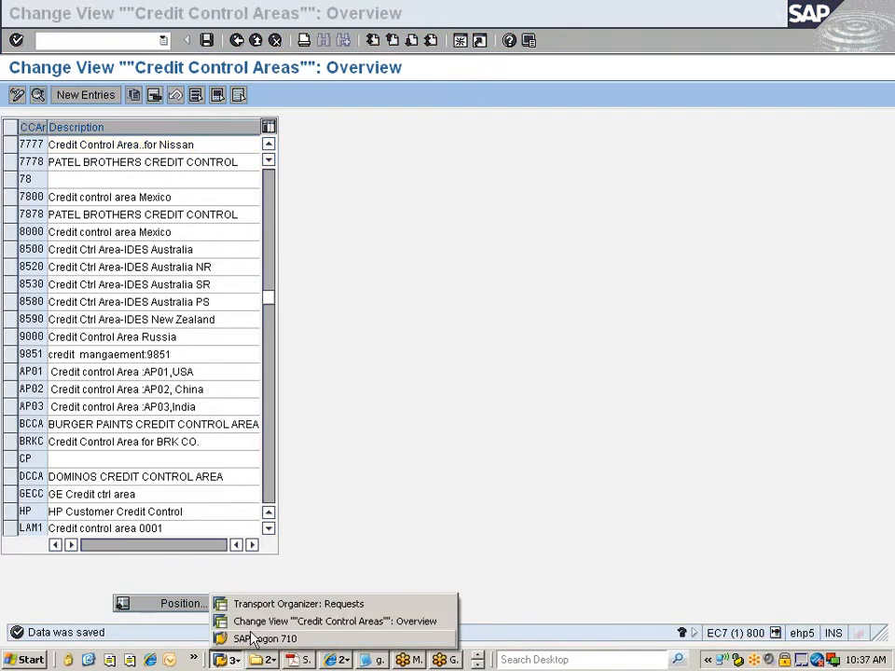
pyautogui.click(272, 604)
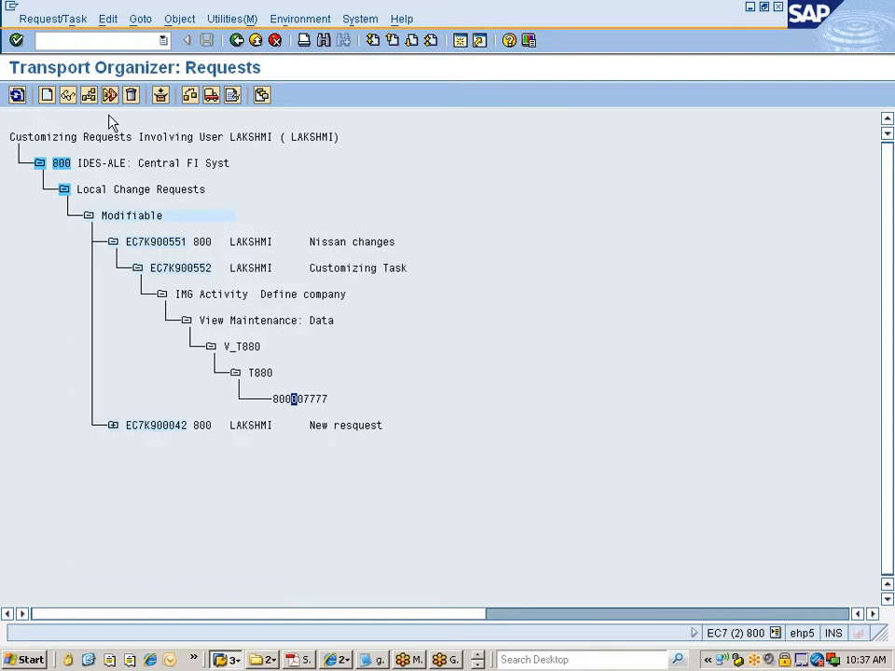
pyautogui.click(238, 40)
pyautogui.press('F8')
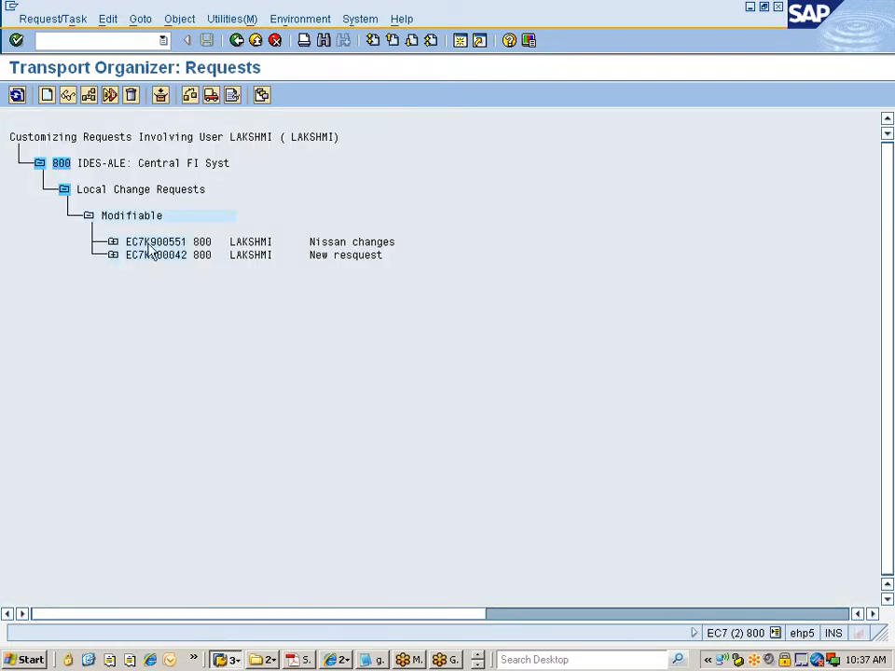
pyautogui.click(112, 243)
pyautogui.click(137, 268)
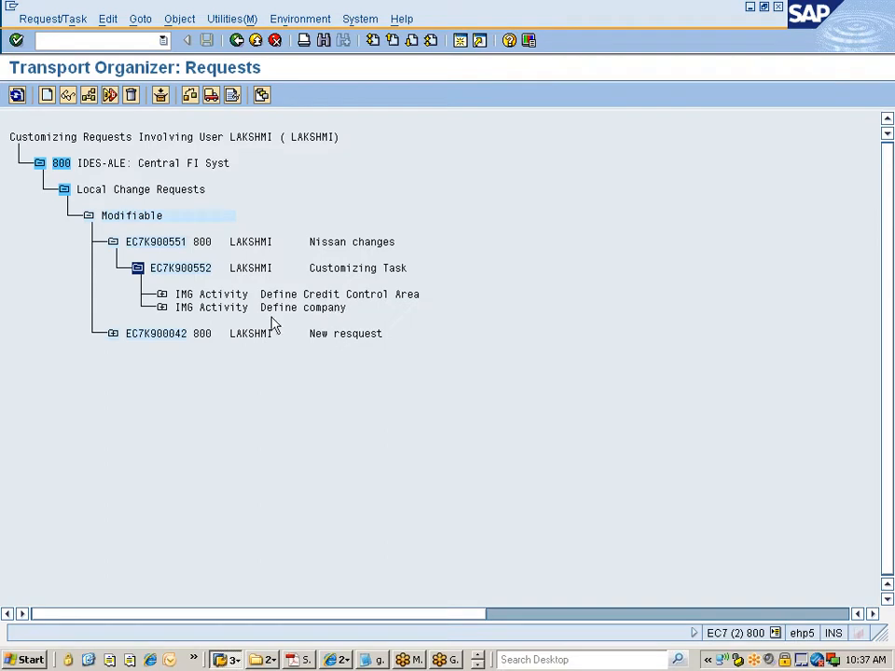
pyautogui.doubleClick(182, 264)
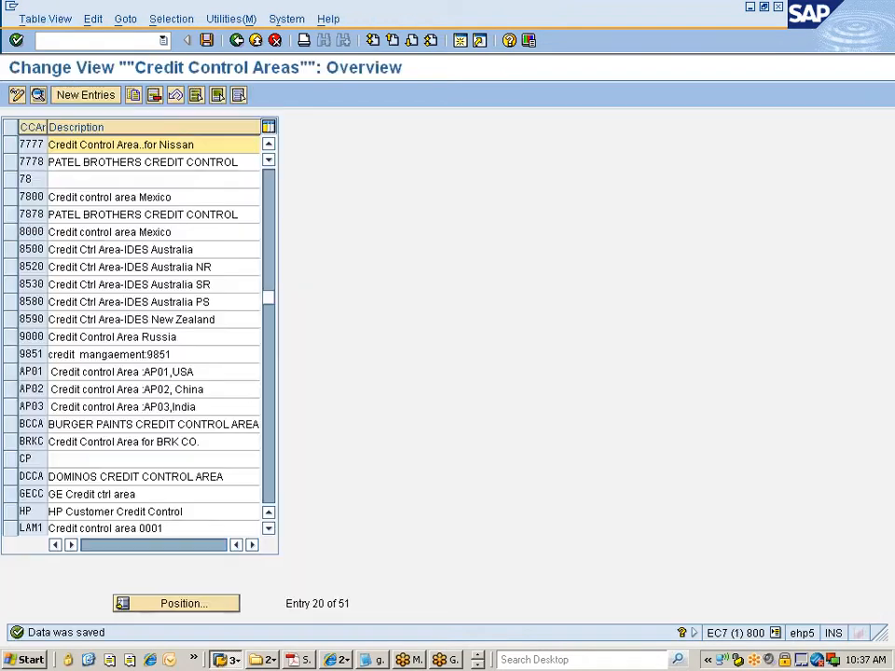
pyautogui.click(236, 41)
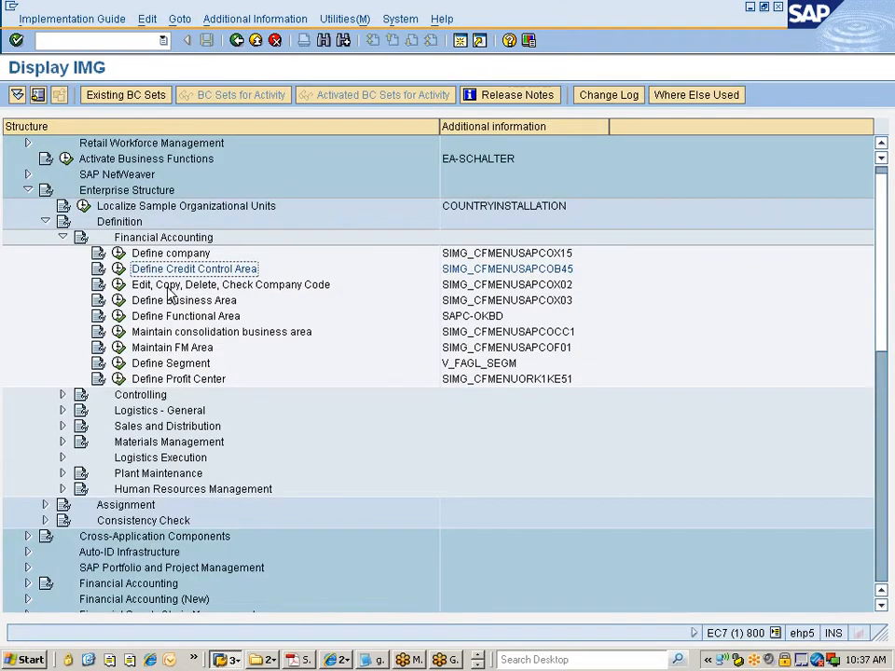
# Step: Examine the company's place in the entity relationship diagram and switch back to the IMG session
pyautogui.hotkey('alt', 'Tab')
pyautogui.hotkey('alt', 'Tab')
pyautogui.hotkey('alt', 'Tab')
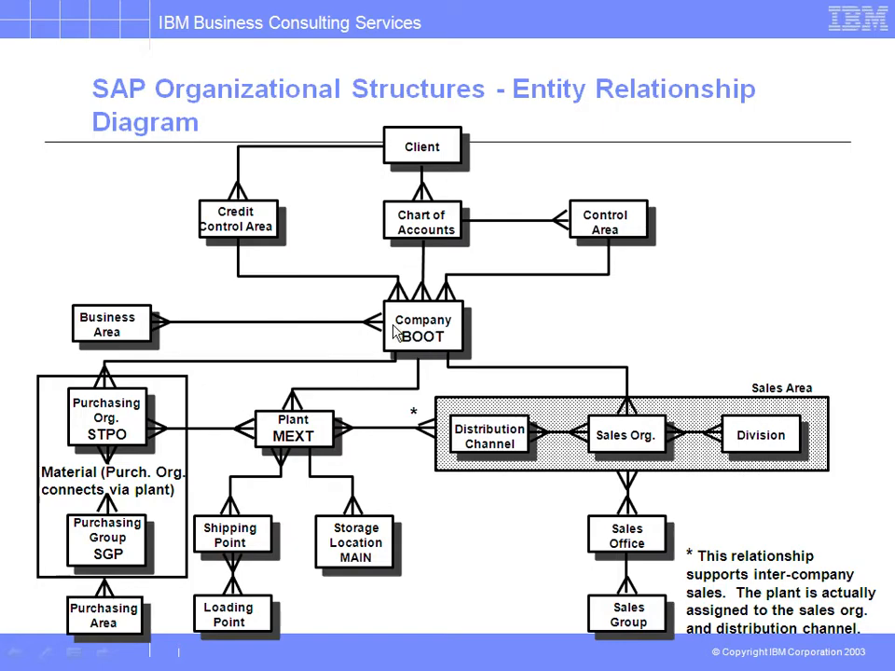
pyautogui.hotkey('alt', 'Tab')
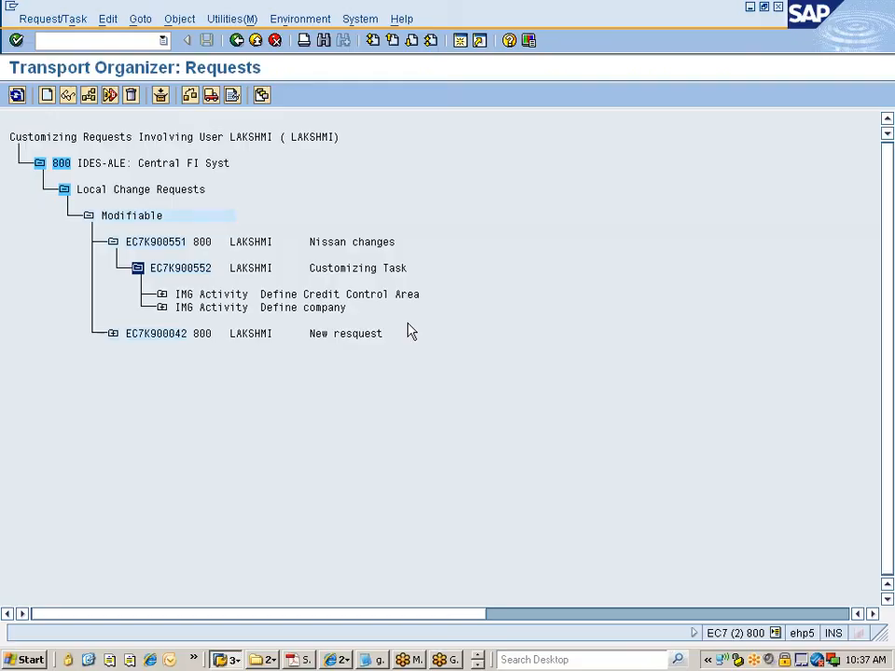
pyautogui.hotkey('alt', 'Tab')
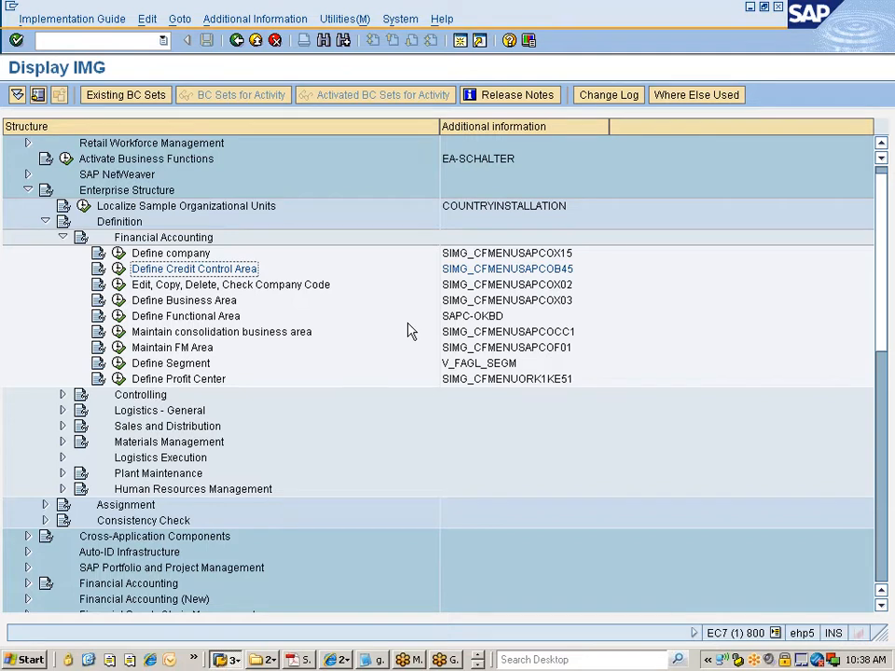
# Step: Execute Edit, Copy, Delete, Check Company Code, choose the activity Copy, delete, check company code and start copying a company code
pyautogui.click(266, 288)
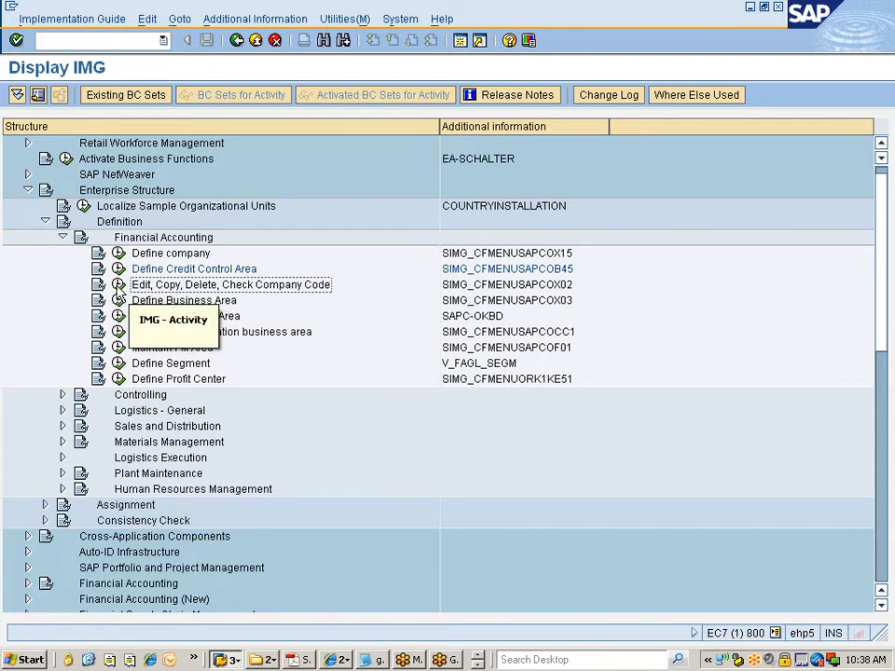
pyautogui.click(118, 287)
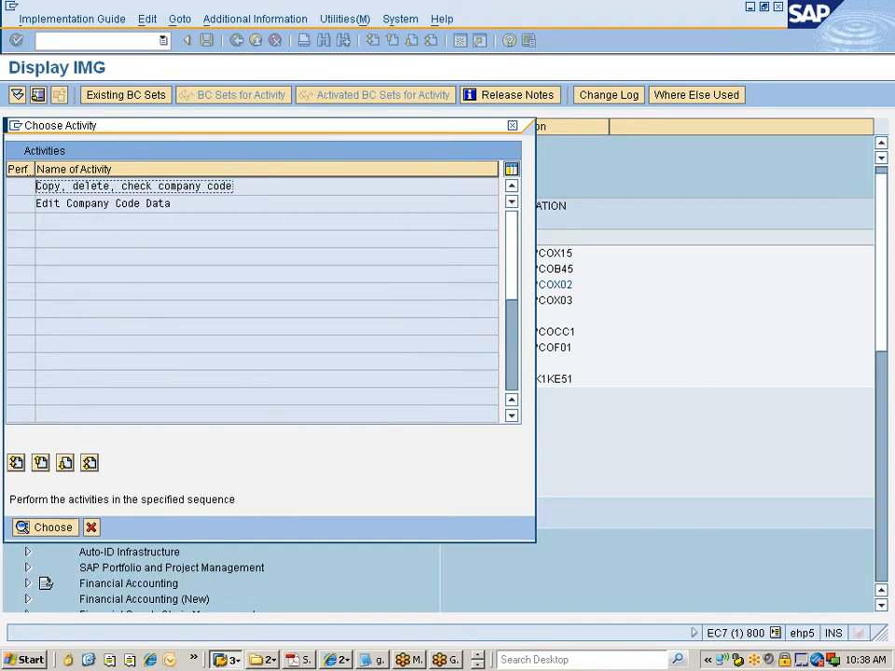
pyautogui.doubleClick(106, 186)
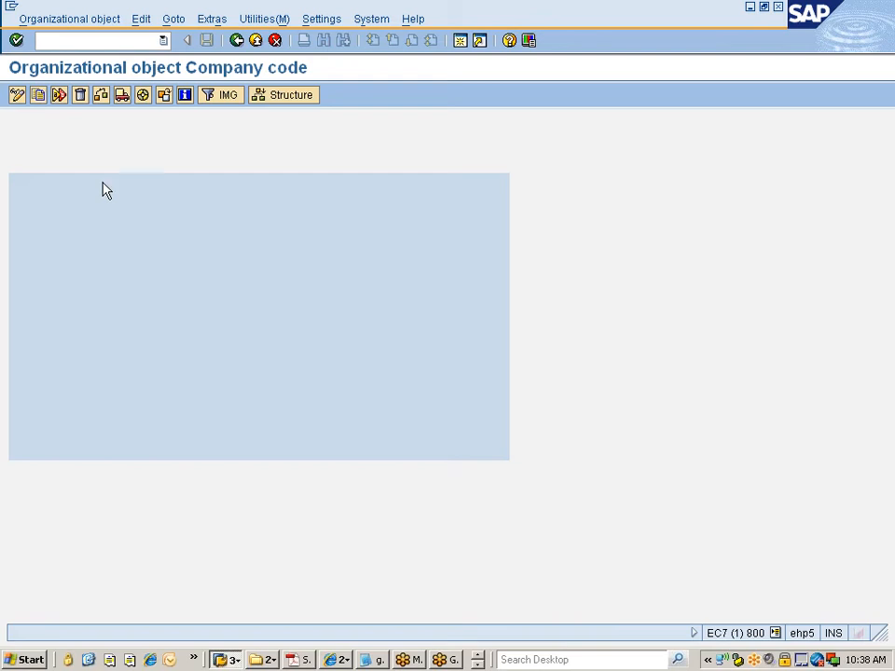
pyautogui.click(38, 95)
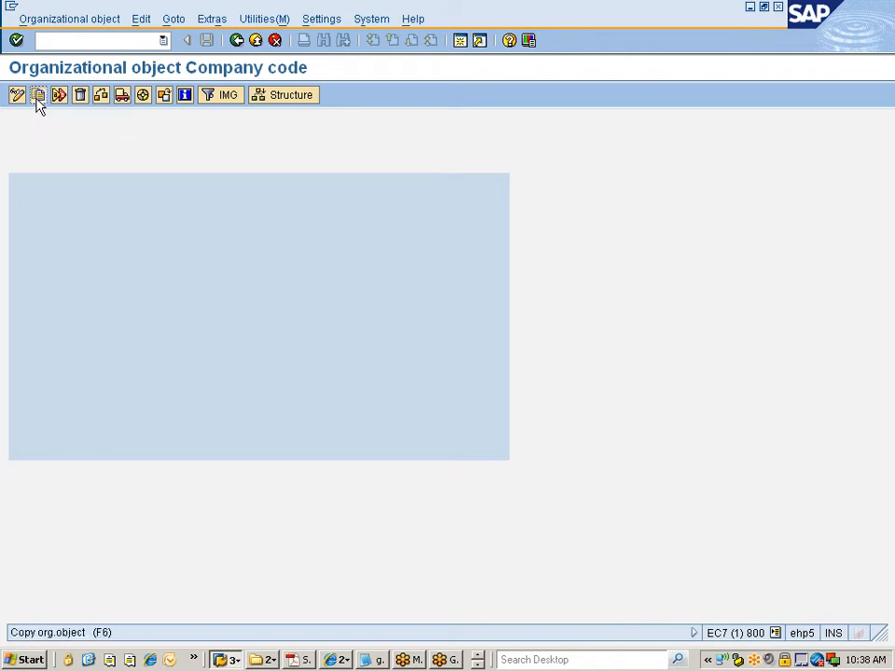